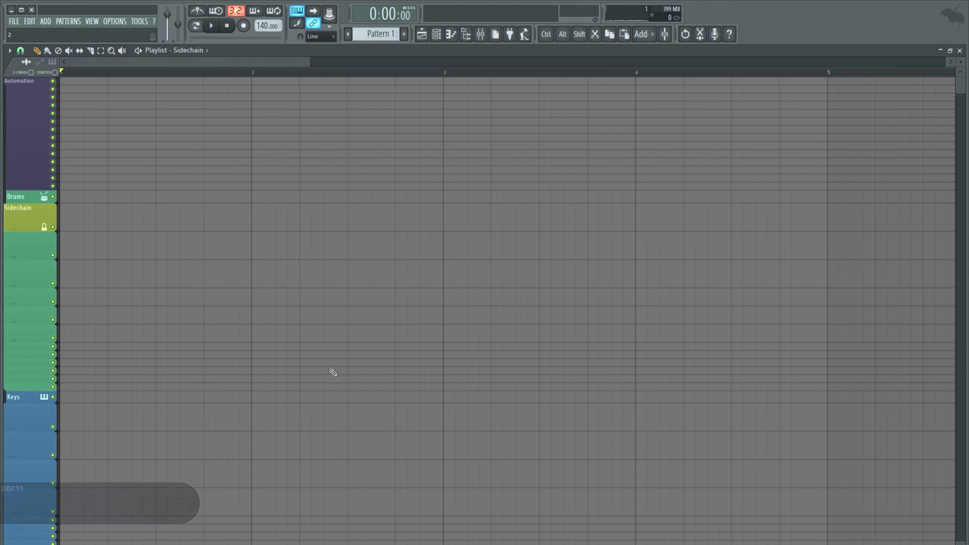
scroll(552, 73, "down", 5)
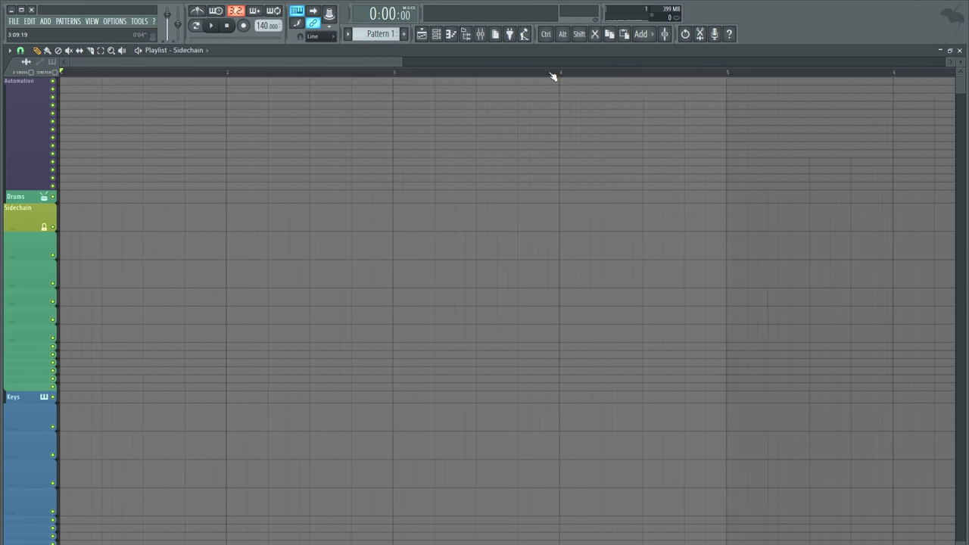
mouse_move(496, 64)
left_mouse_down()
mouse_move(768, 63)
mouse_move(444, 65)
mouse_move(422, 76)
mouse_move(498, 61)
left_mouse_up()
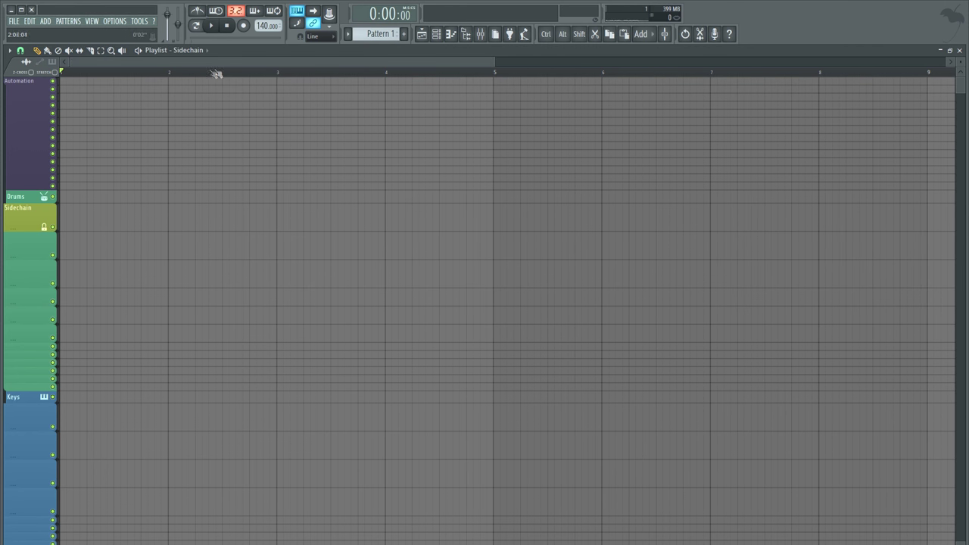
mouse_move(242, 65)
left_mouse_down()
mouse_move(283, 65)
mouse_move(237, 65)
left_mouse_up()
scroll(245, 249, "down", 2)
scroll(243, 249, "up", 2)
scroll(245, 242, "down", 2)
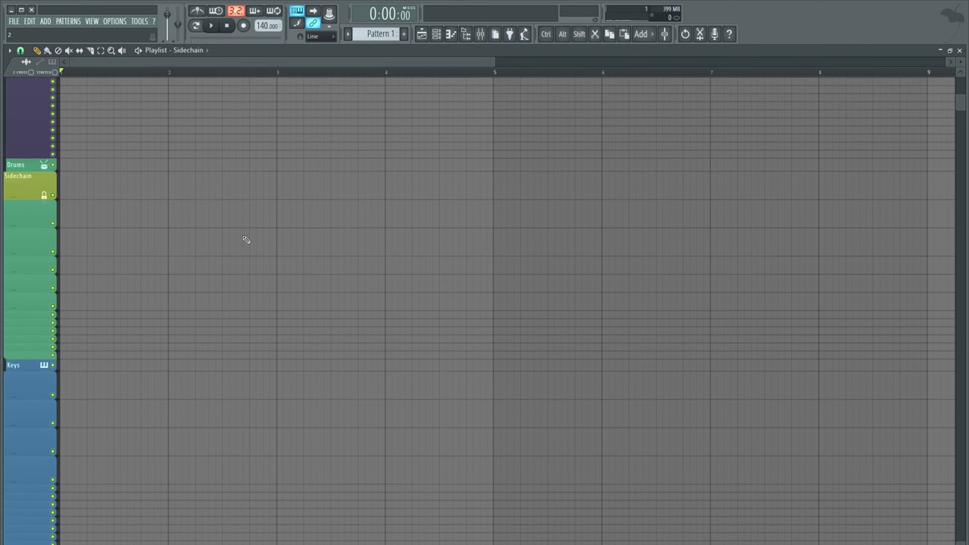
left_click_drag(494, 65, 327, 70)
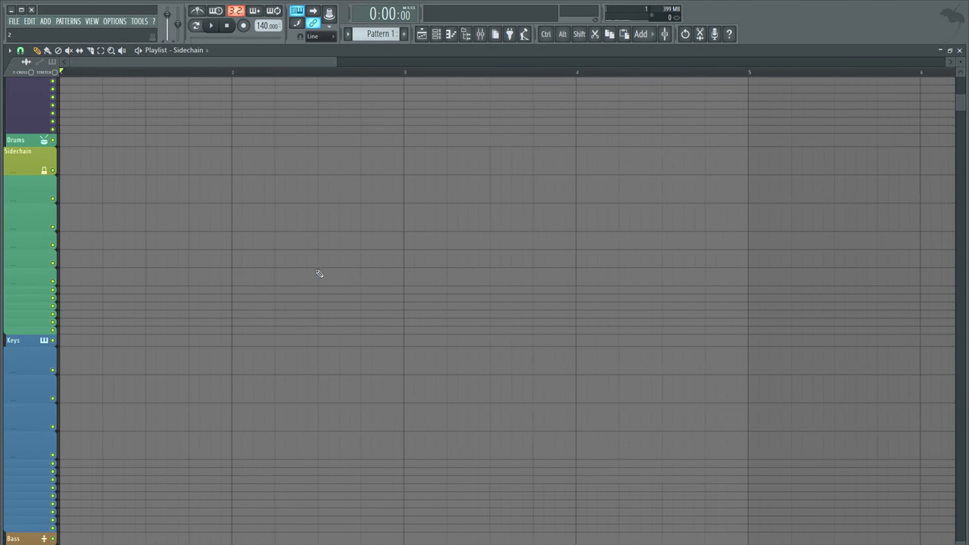
scroll(322, 272, "up", 2)
Select mixer track Insert 41, directly after the BASS track, and return to the playlist.
left_click(480, 34)
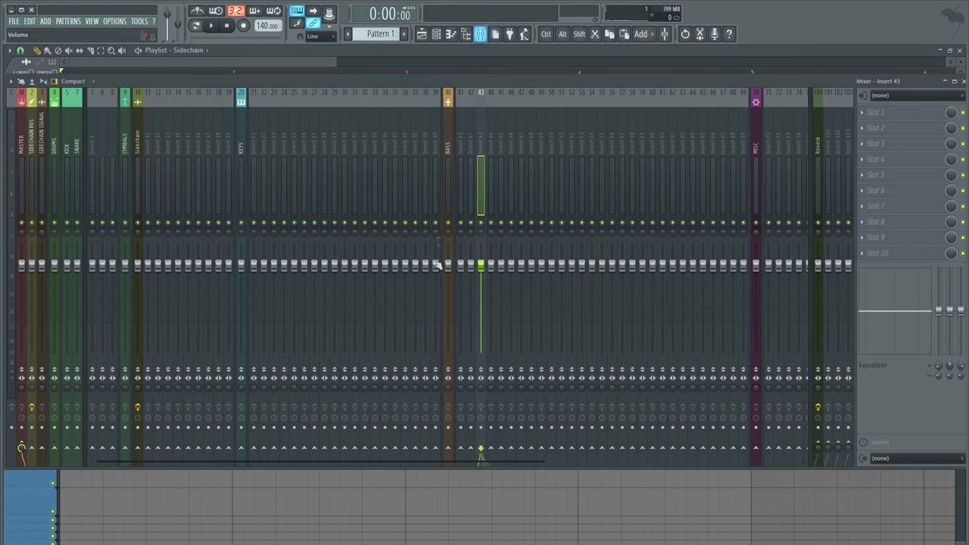
left_click(462, 148)
left_click(414, 50)
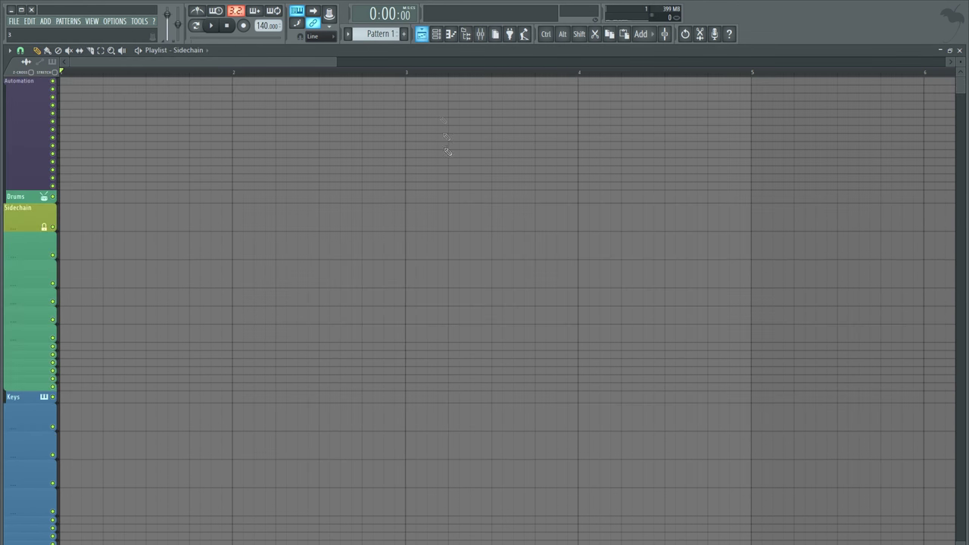
Add a Serum_x64 instrument channel to the Bass group of the channel rack.
left_click(436, 33)
left_click(357, 213)
left_click(354, 266)
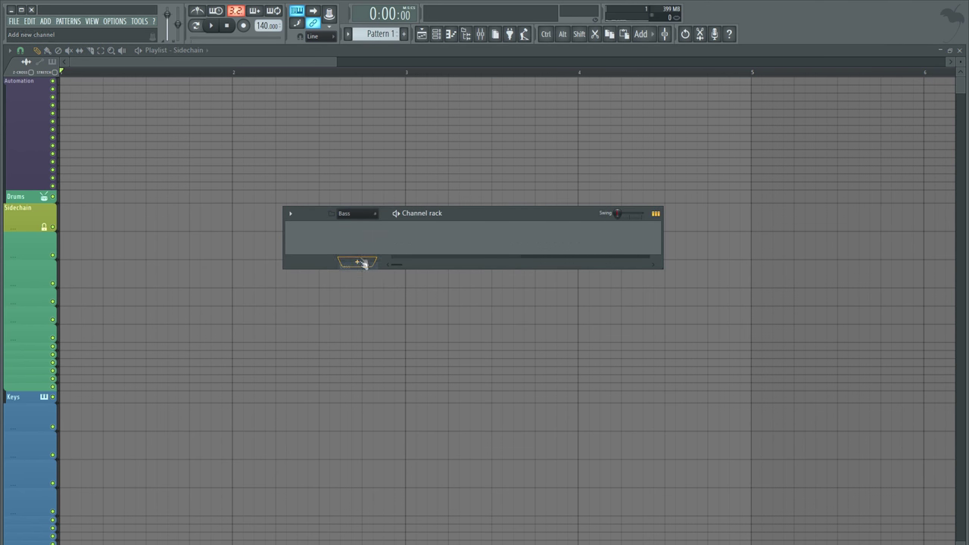
left_click(357, 262)
left_click(371, 213)
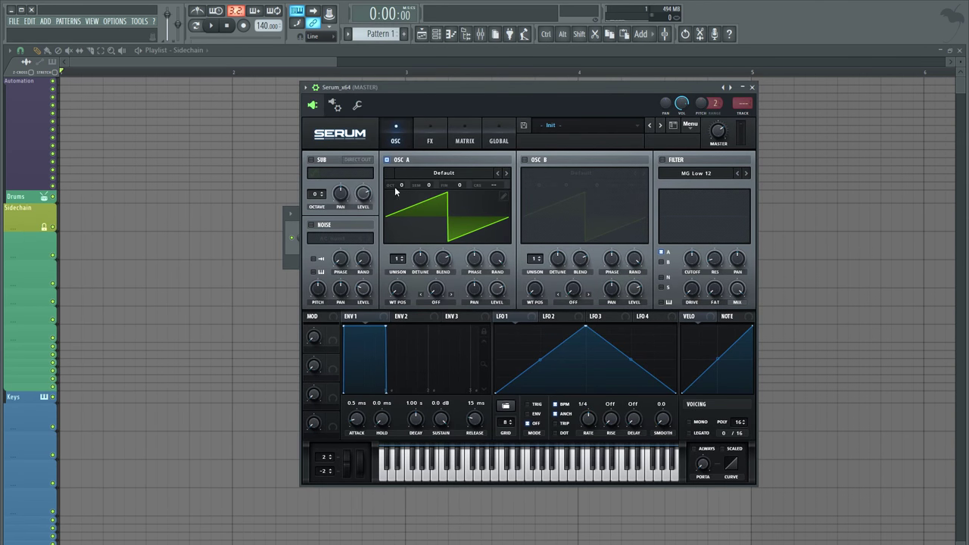
Adjust OSC A's octave and raise its unison voices, and enable a Tube Distortion effect with adjusted drive.
left_click_drag(395, 191, 402, 198)
left_click_drag(397, 258, 396, 227)
left_click(430, 138)
left_click(314, 176)
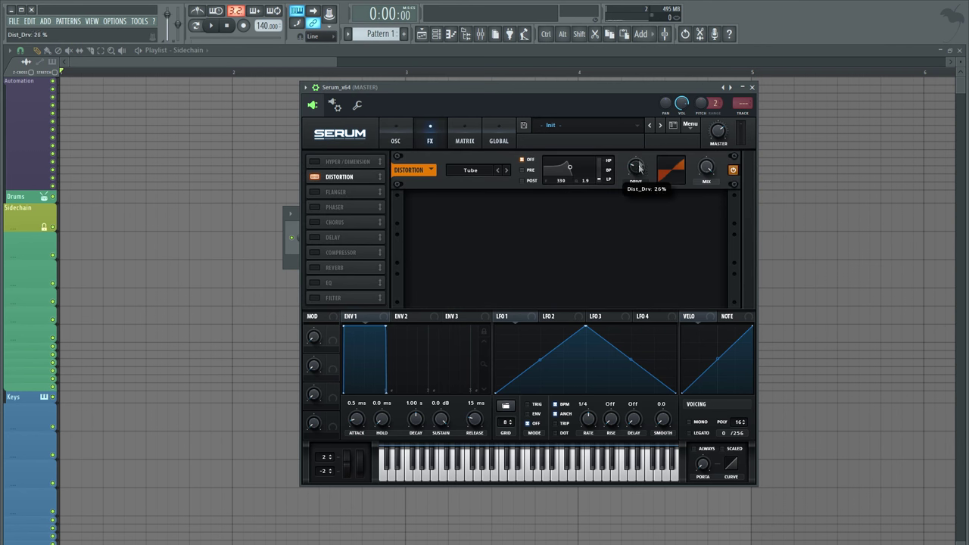
left_click_drag(640, 173, 651, 167)
Set Serum's voicing to Mono with Legato, raise the portamento, and audition a note.
left_click(698, 424)
left_click_drag(703, 464, 711, 416)
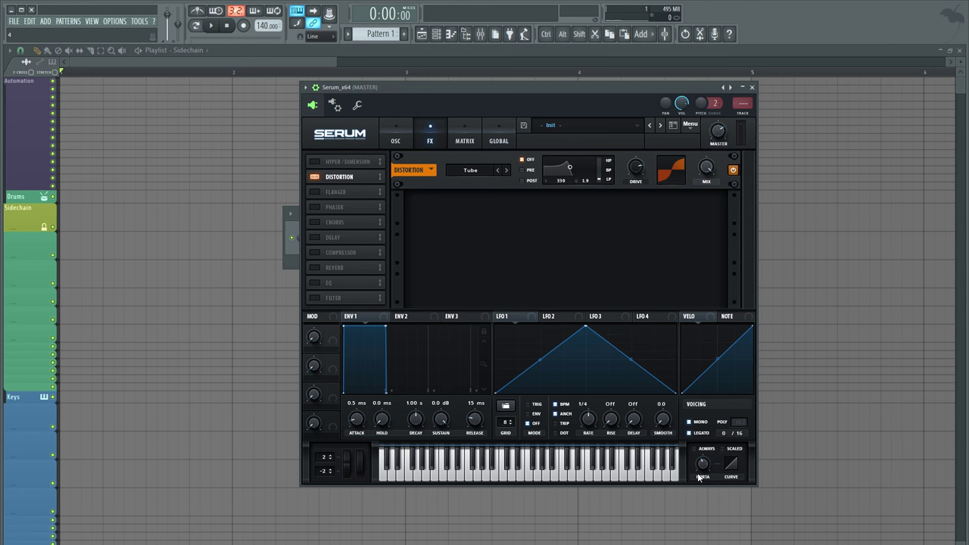
key("n")
In Serum's piano roll, draw notes E4, B4, G4 and D4 at bars 1 to 4, each slightly over one bar long.
left_click(304, 87)
left_click(313, 100)
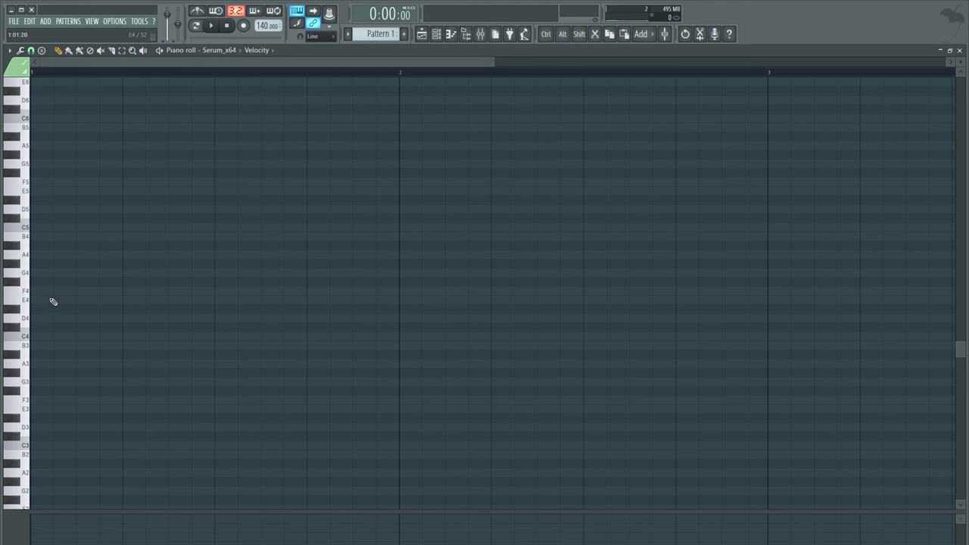
scroll(61, 288, "down", 2)
left_click(40, 246)
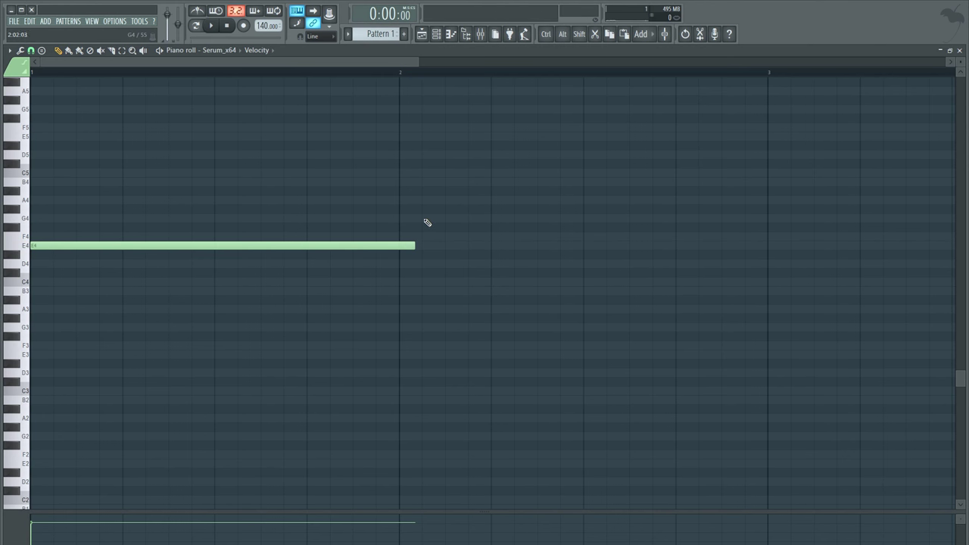
left_click(407, 182)
scroll(485, 73, "down", 2)
scroll(485, 73, "down", 1)
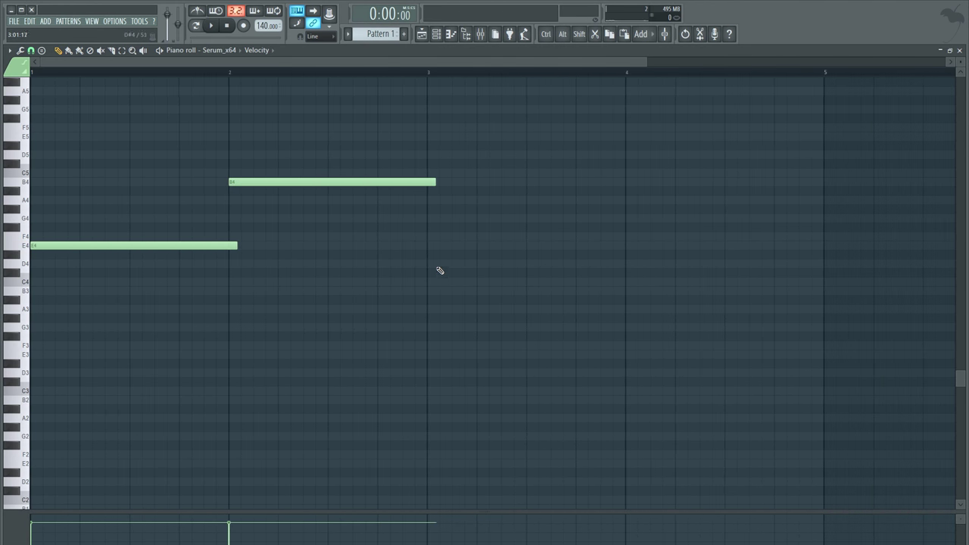
left_click(426, 219)
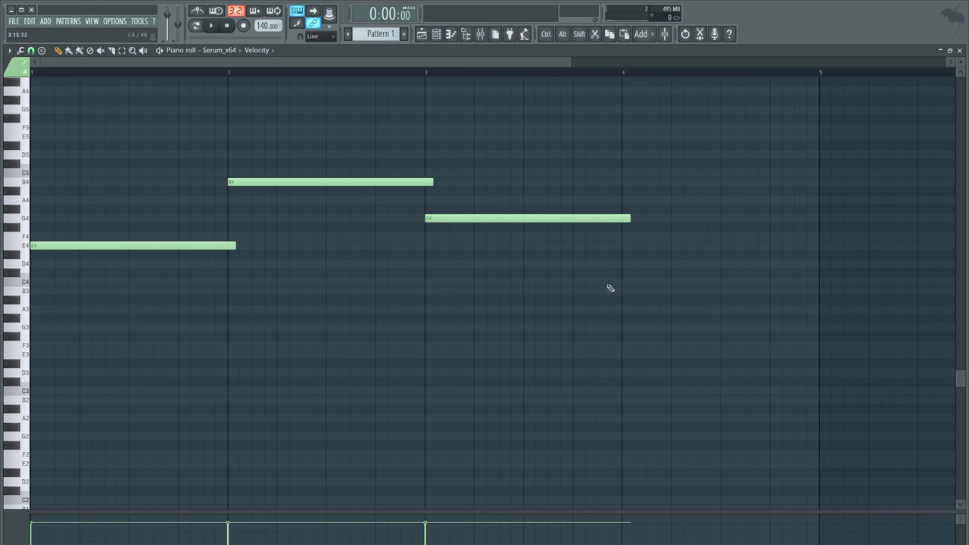
left_click(622, 262)
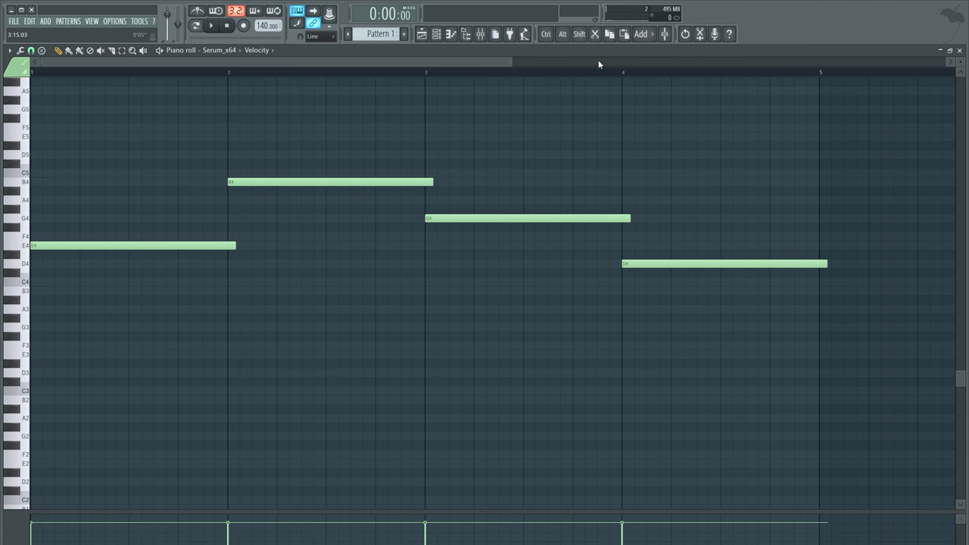
scroll(598, 63, "right", 3)
Place Pattern 1 at bar 1 on the playlist track below Sidechain and select bars 1 to 5 as the loop range.
left_click(422, 33)
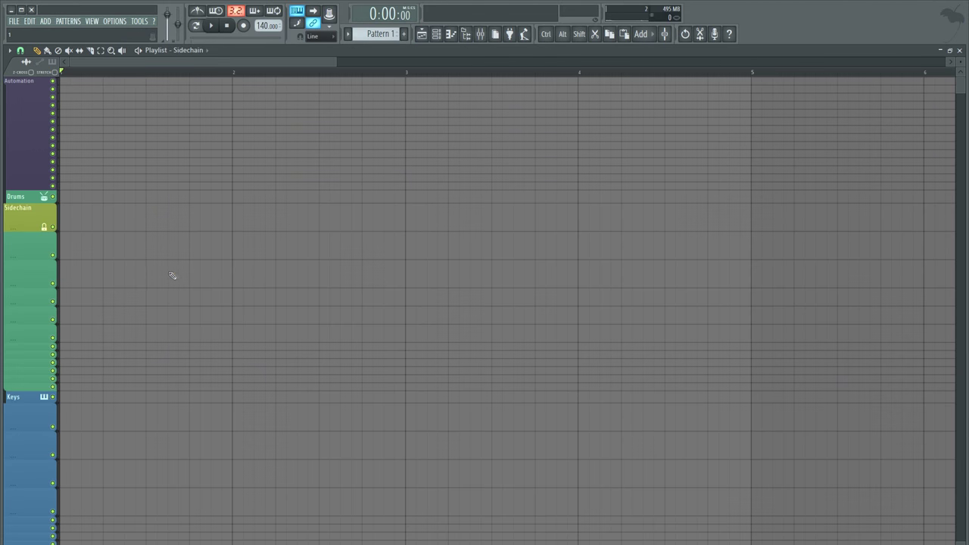
left_click_drag(424, 216, 272, 249)
left_click_drag(755, 75, 61, 72)
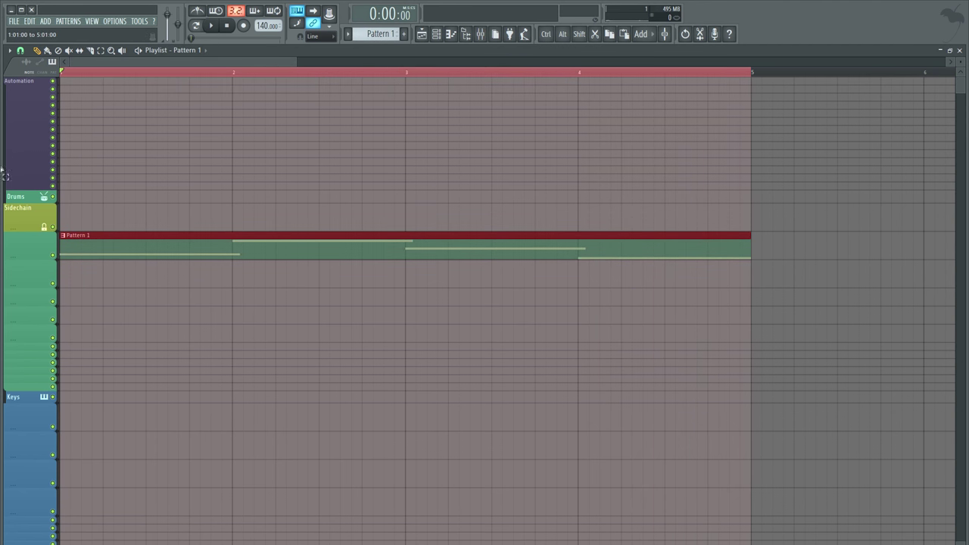
key("F9")
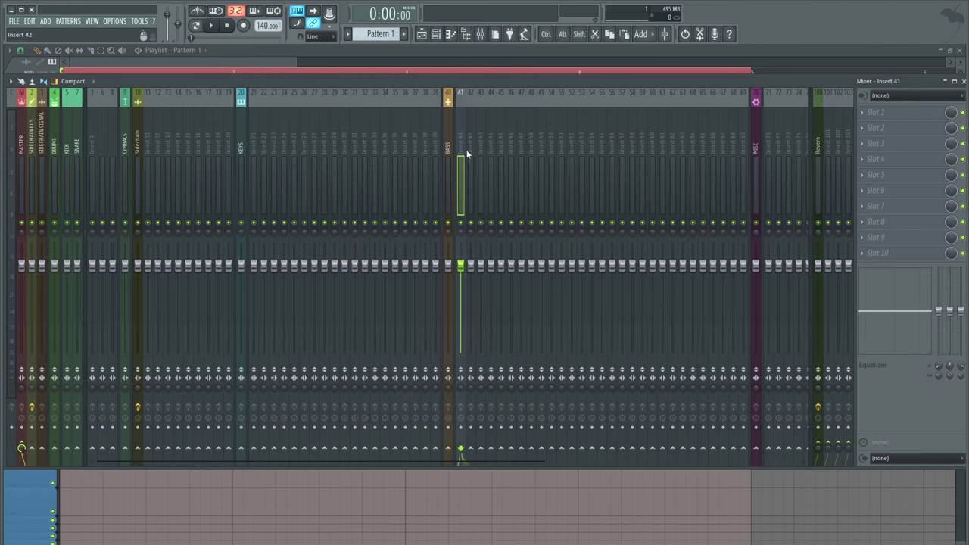
key("F9")
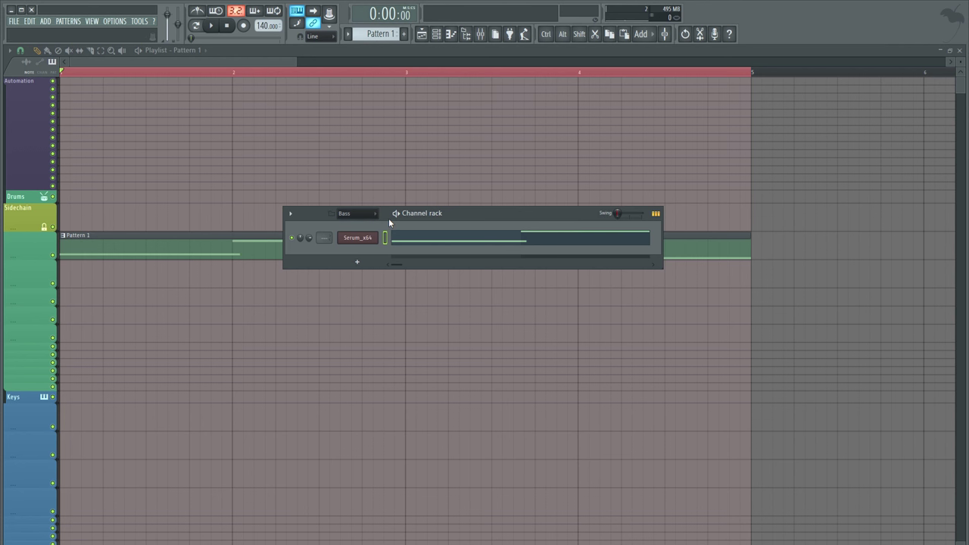
left_click(482, 35)
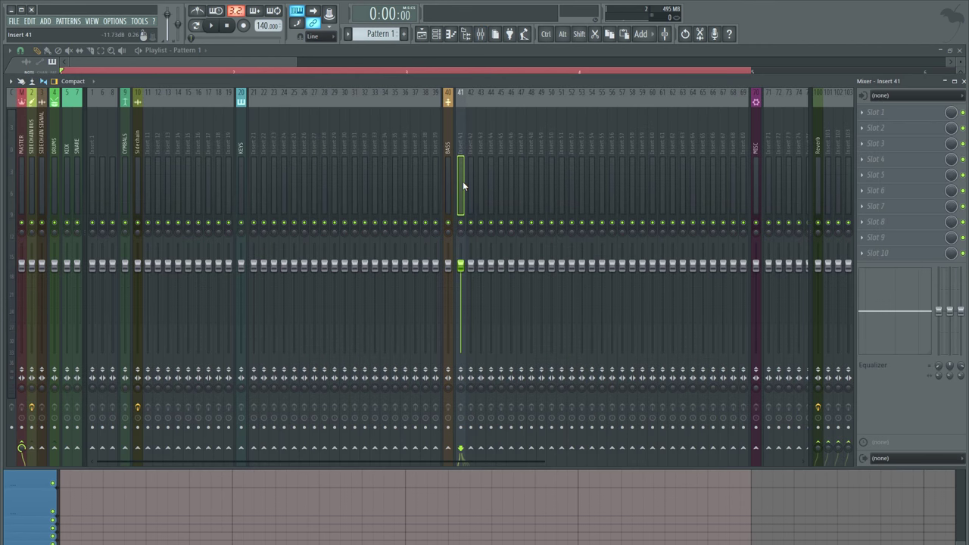
left_click(423, 35)
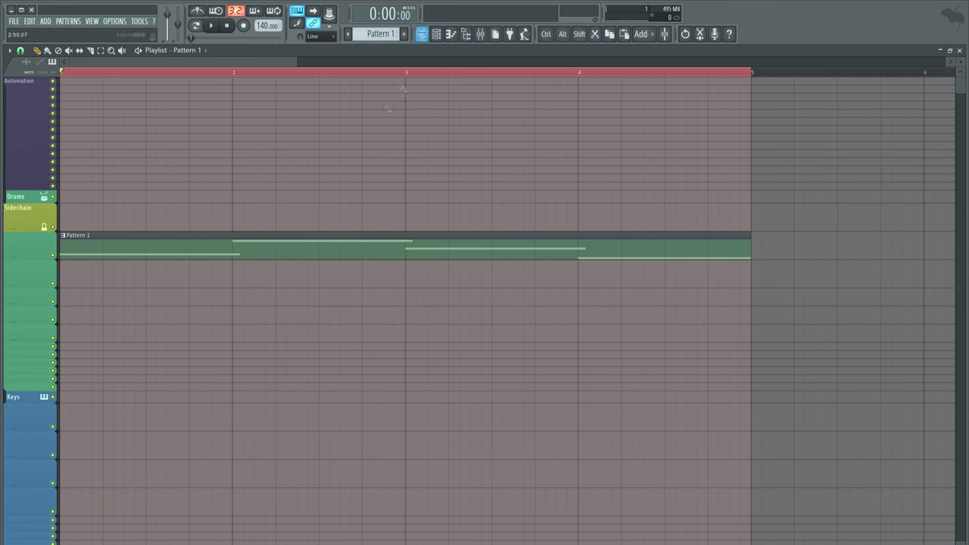
Rename the Serum_x64 channel in the channel rack as Bass INPUT.
left_click(436, 34)
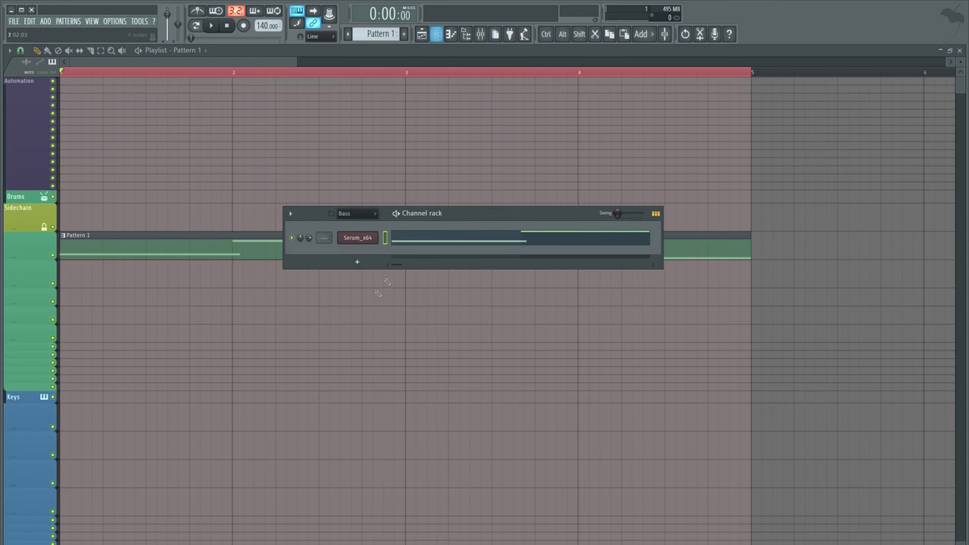
right_click(375, 240)
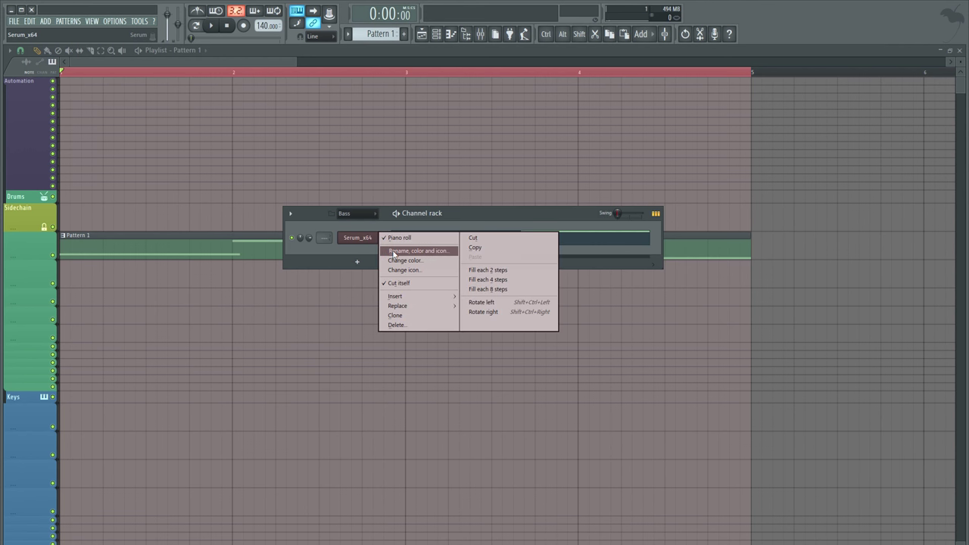
left_click(394, 251)
type("B")
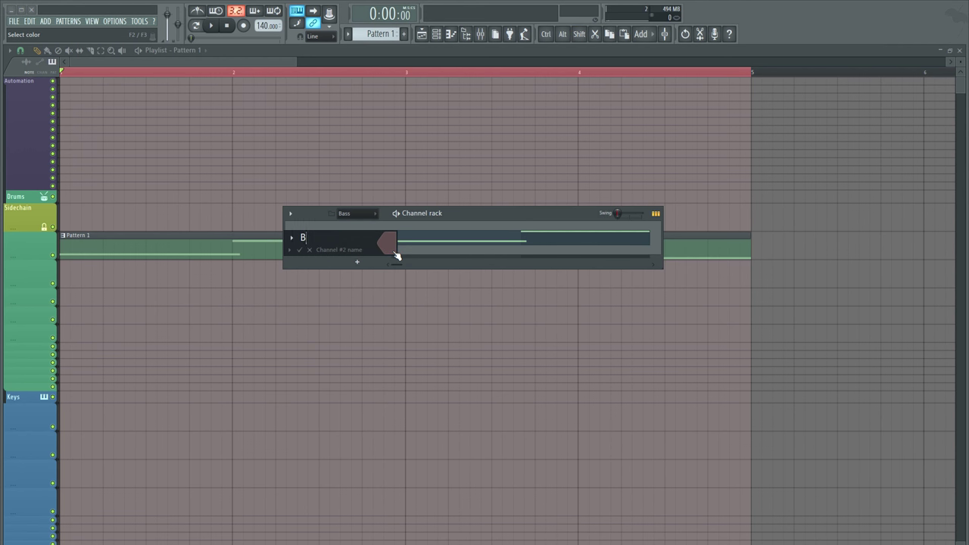
type("ass INPUT")
key("Return")
Link the Bass INPUT channel to mixer track Insert 41 and play the loop to check the signal.
left_click(495, 34)
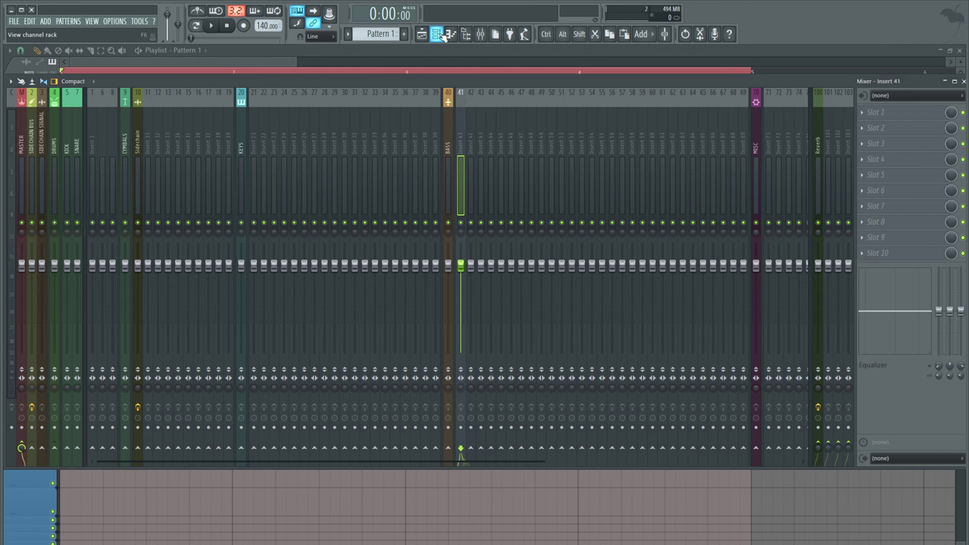
double_click(459, 164)
key("Escape")
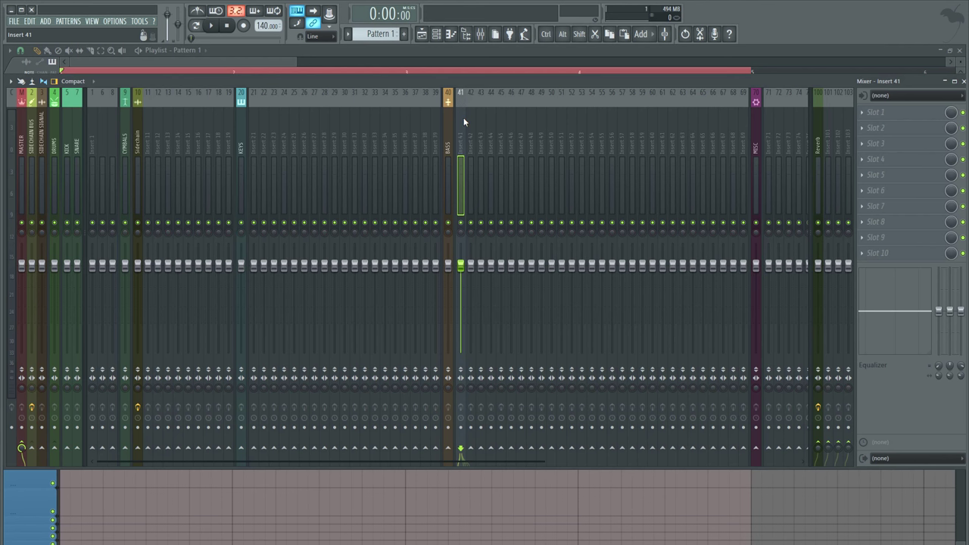
key("ctrl+l")
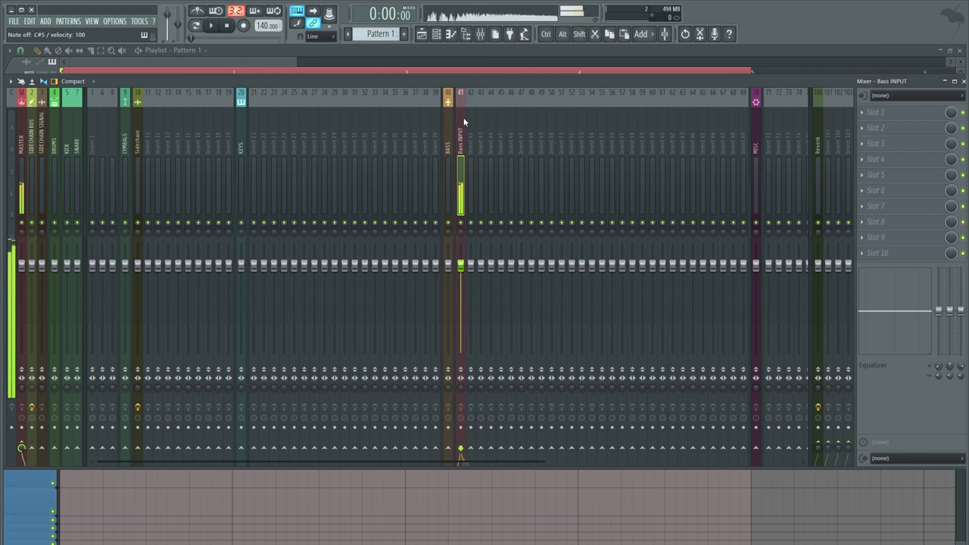
key("space")
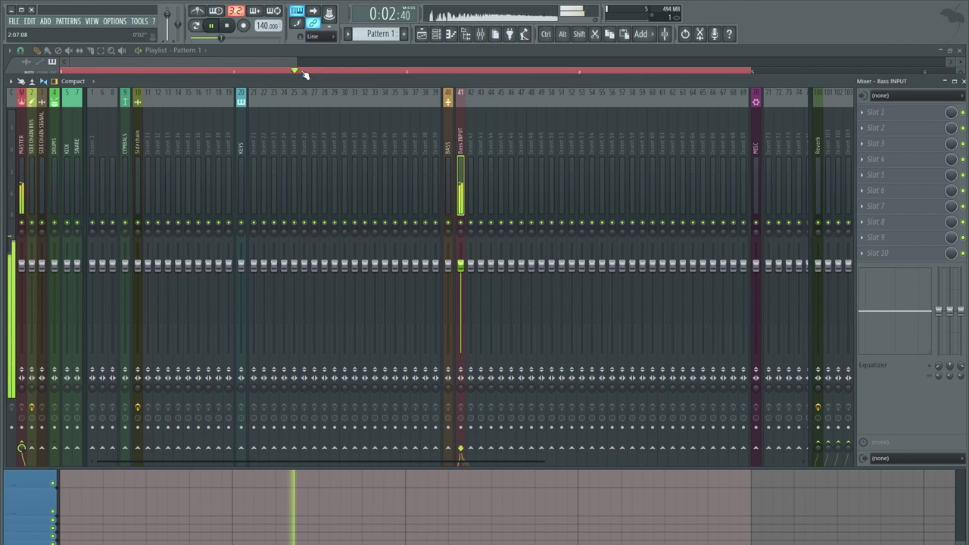
key("space")
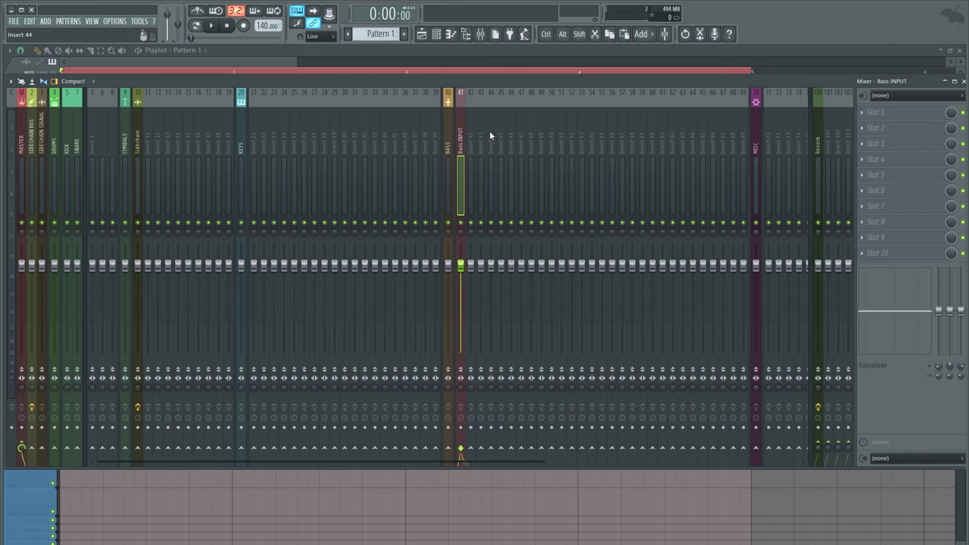
Route the Bass INPUT mixer track only to Insert 42, and review the routing of inserts 42 to 44.
right_click(470, 447)
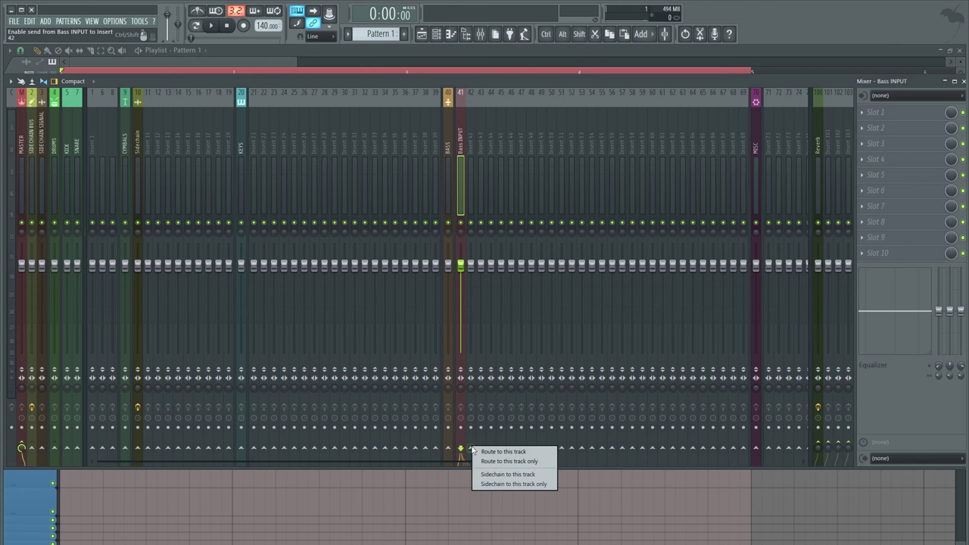
left_click(492, 462)
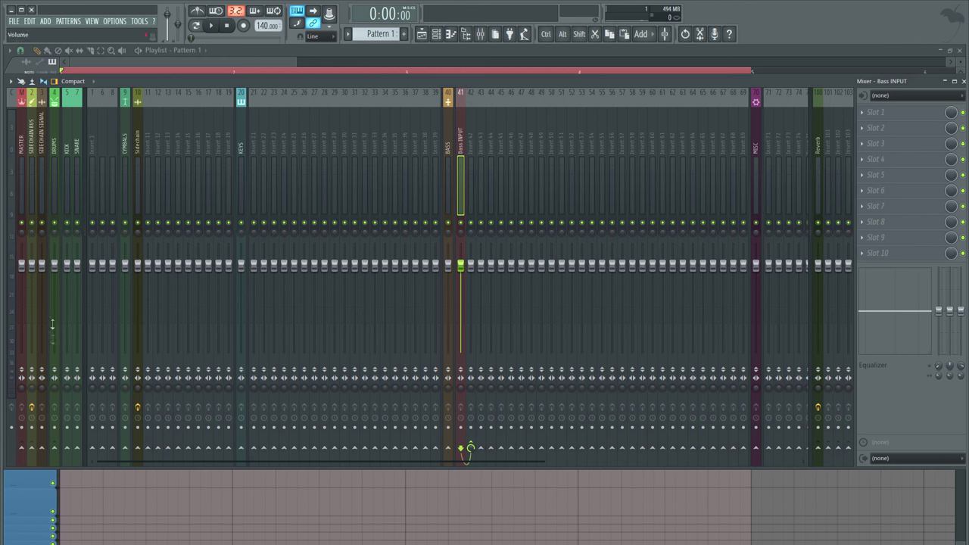
left_click(467, 139)
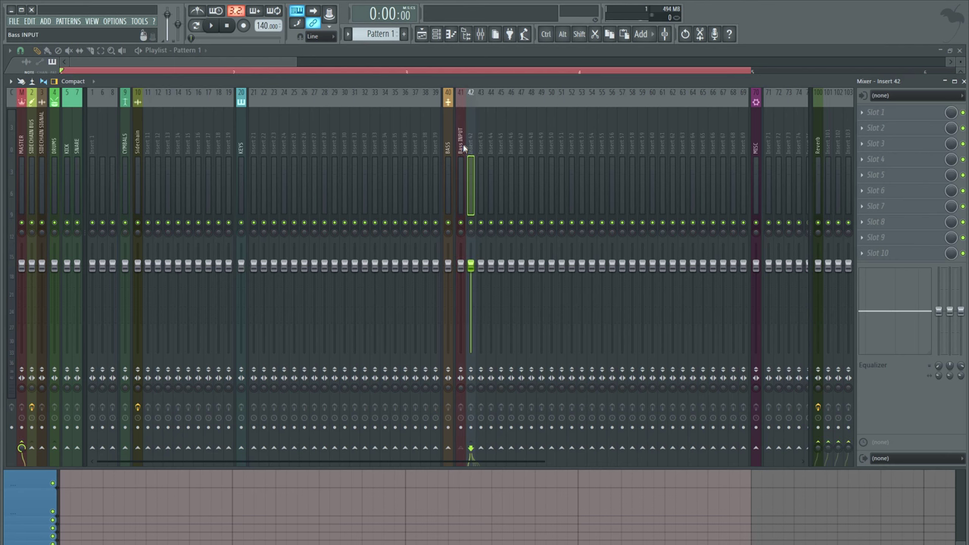
left_click(480, 141)
left_click(490, 143)
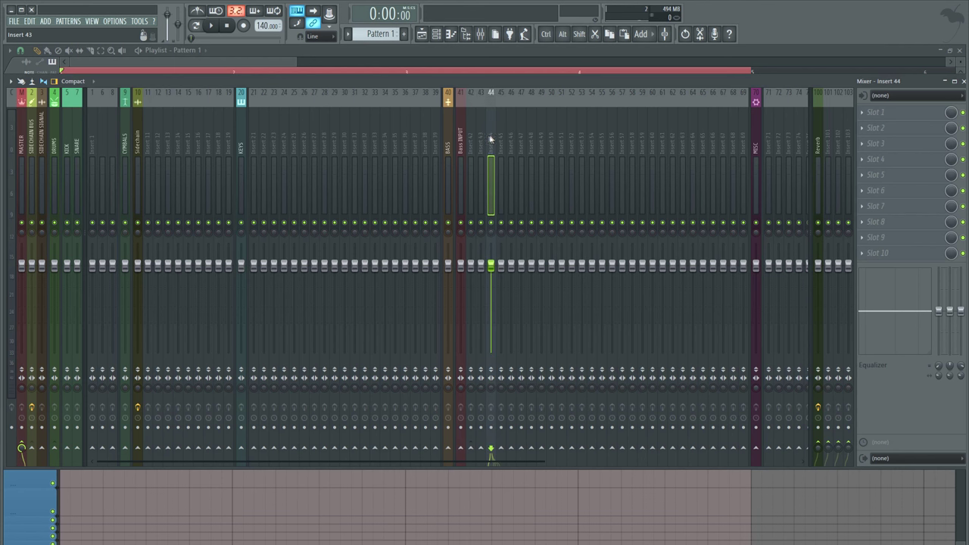
left_click(479, 129)
left_click(471, 131)
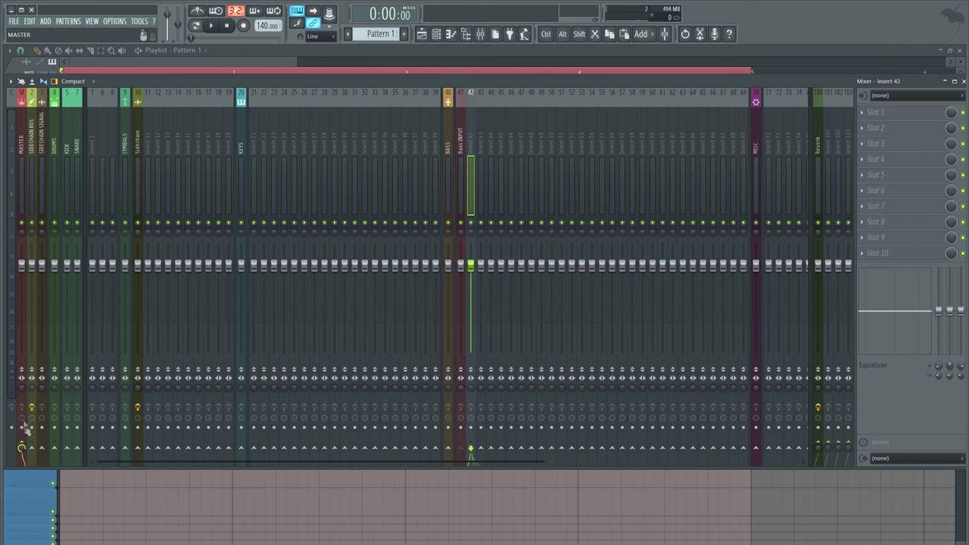
left_click(461, 136)
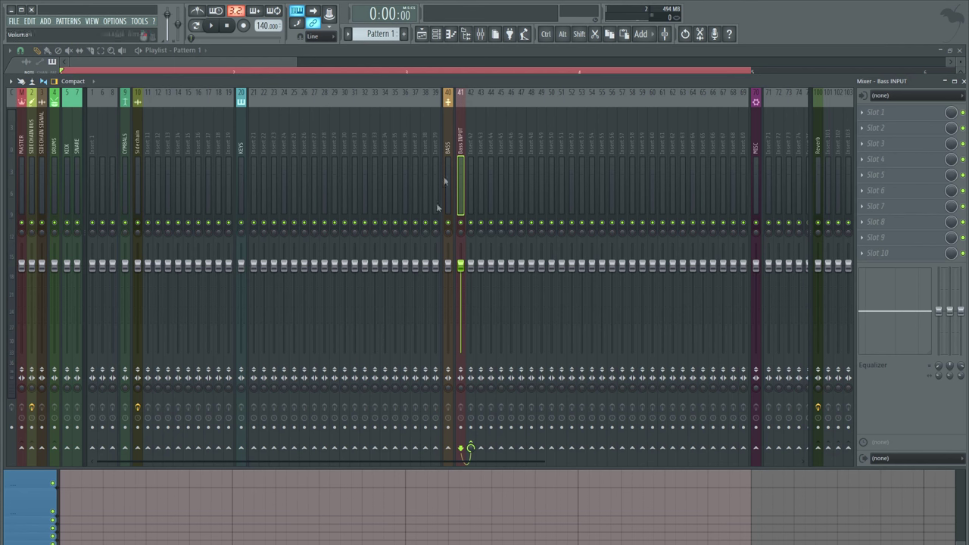
Add sends from the Bass INPUT mixer track to Insert 43 and Insert 44, and check the receiving tracks.
left_click(481, 449)
left_click(491, 449)
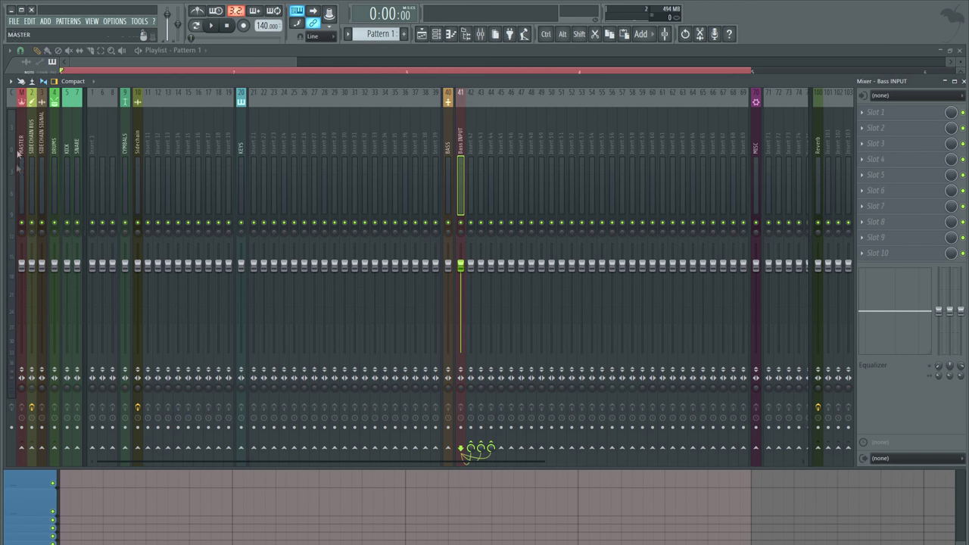
left_click(474, 150)
left_click(490, 145)
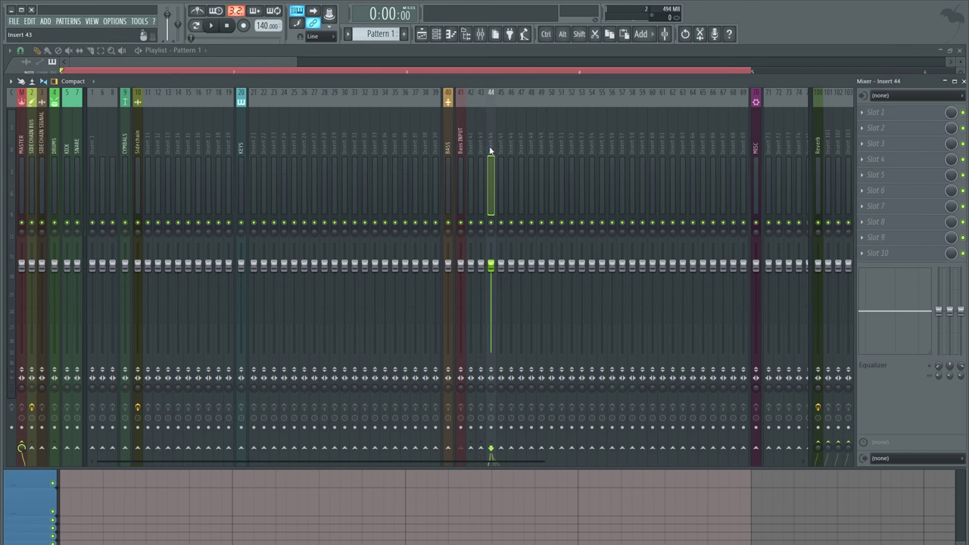
left_click(470, 141)
left_click(489, 143)
Rename mixer tracks Insert 42 as LOW, Insert 44 as HIGH and Insert 43 as MID.
right_click(474, 92)
left_click(486, 102)
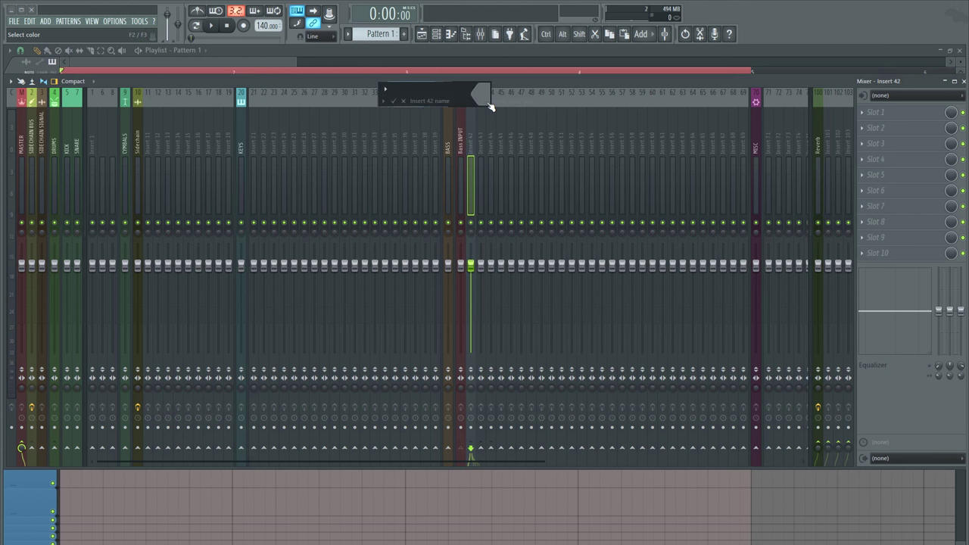
type("LOW")
key("Return")
right_click(490, 94)
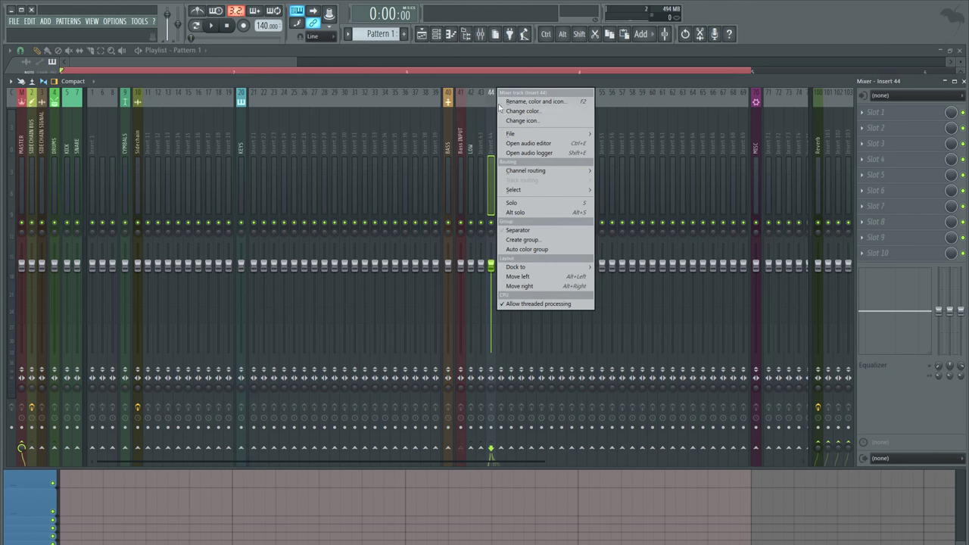
left_click(514, 97)
type("HIGH")
key("Return")
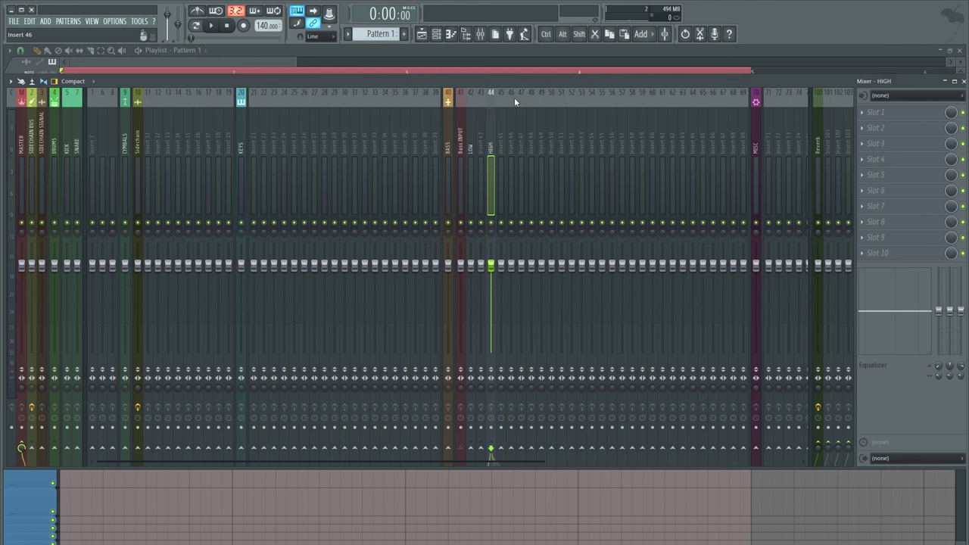
right_click(481, 92)
type("MID")
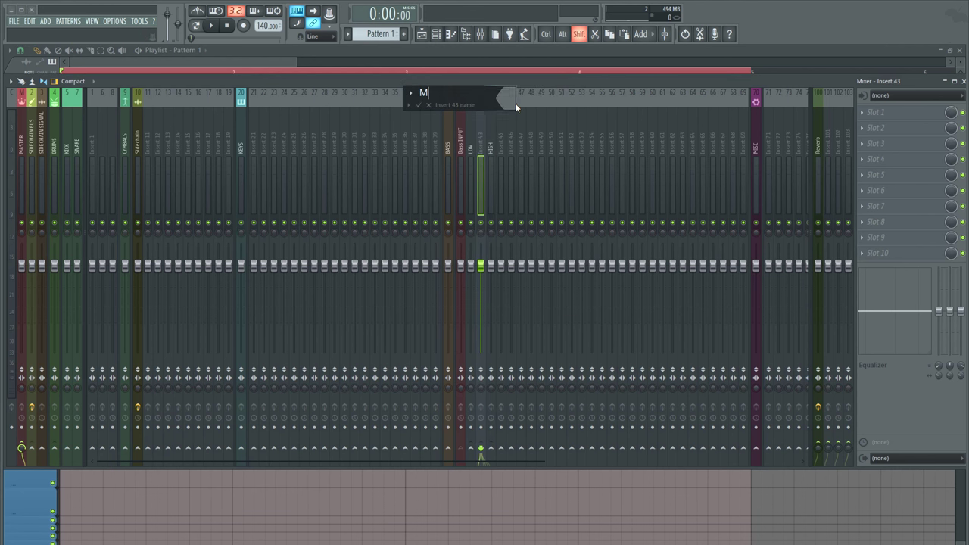
key("Return")
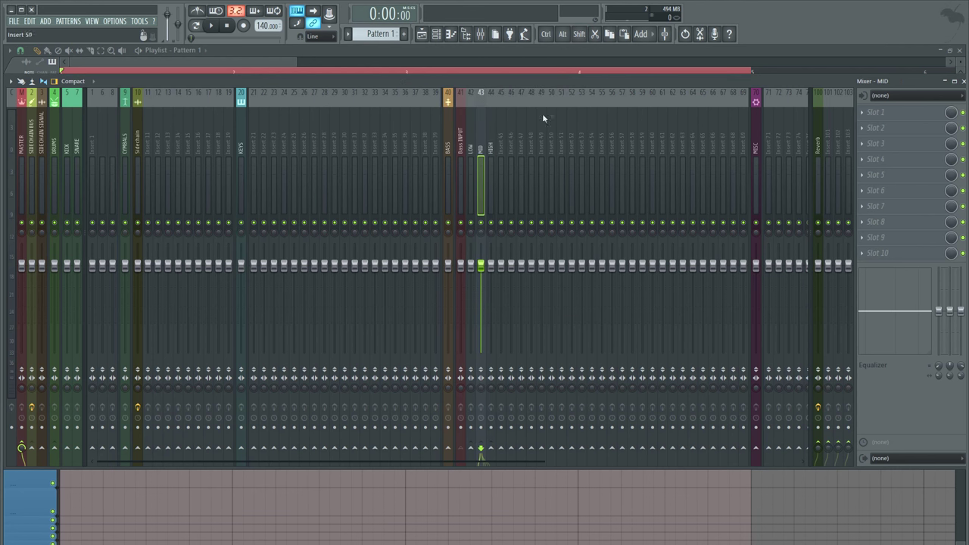
left_click(489, 131)
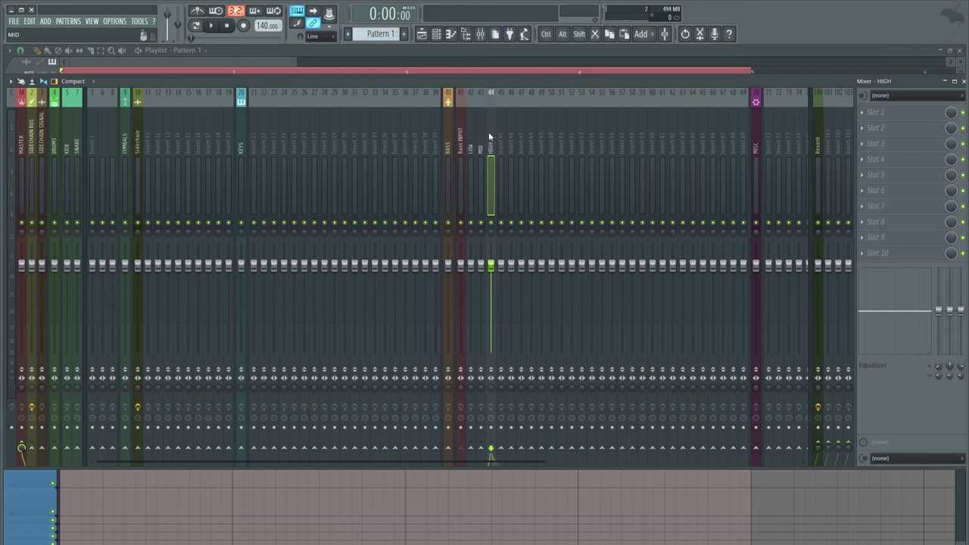
left_click(466, 129)
left_click(481, 130)
left_click(471, 130)
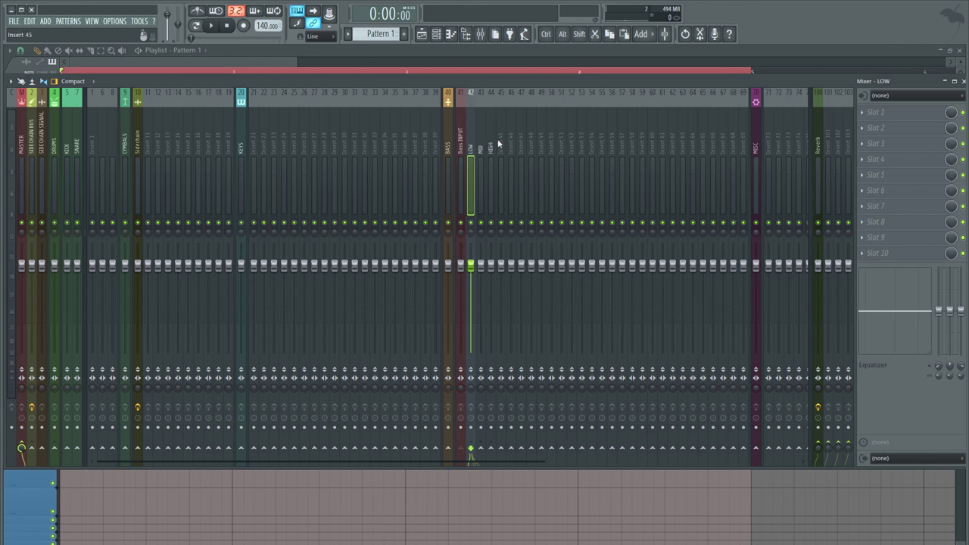
left_click(504, 129)
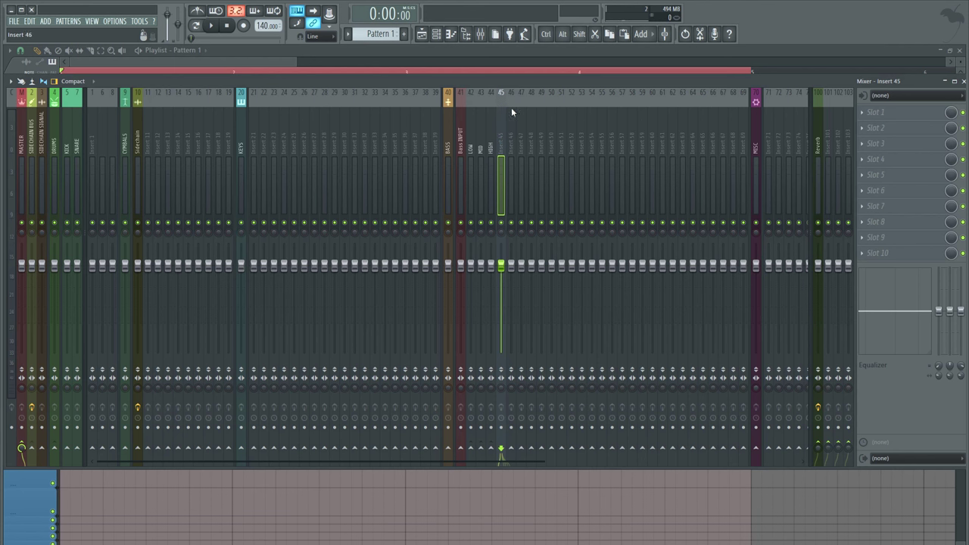
left_click(481, 146)
left_click(490, 144)
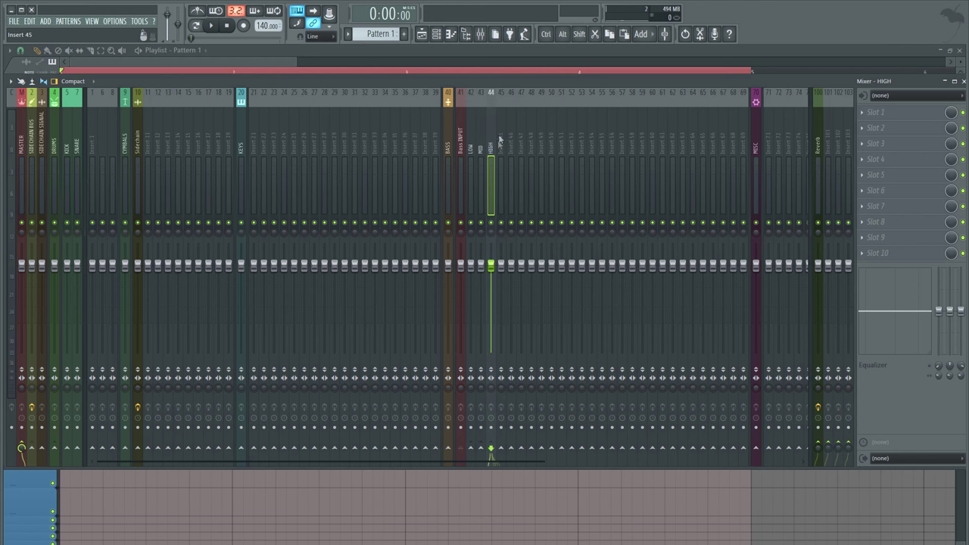
Rename mixer track Insert 45 as Bass OUTPUT.
right_click(500, 141)
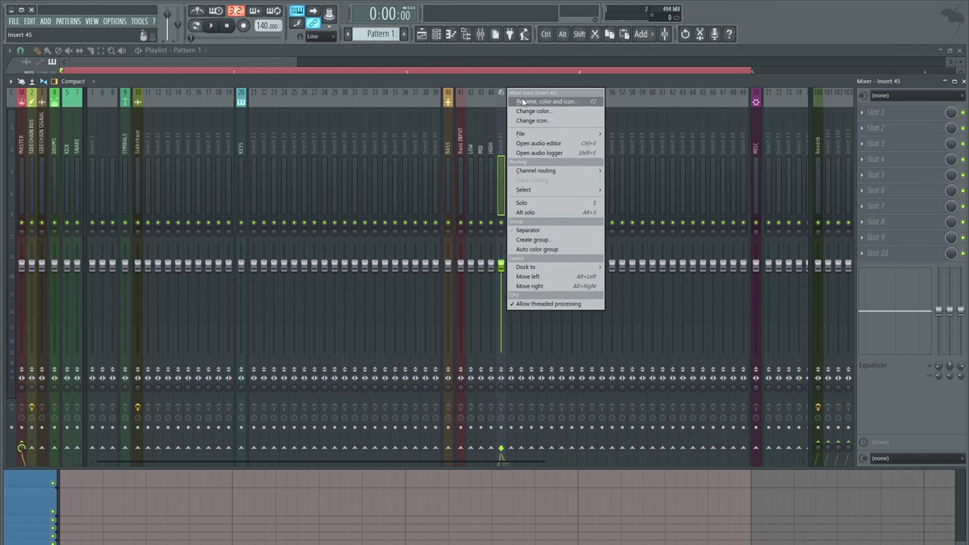
left_click(525, 101)
type("BA")
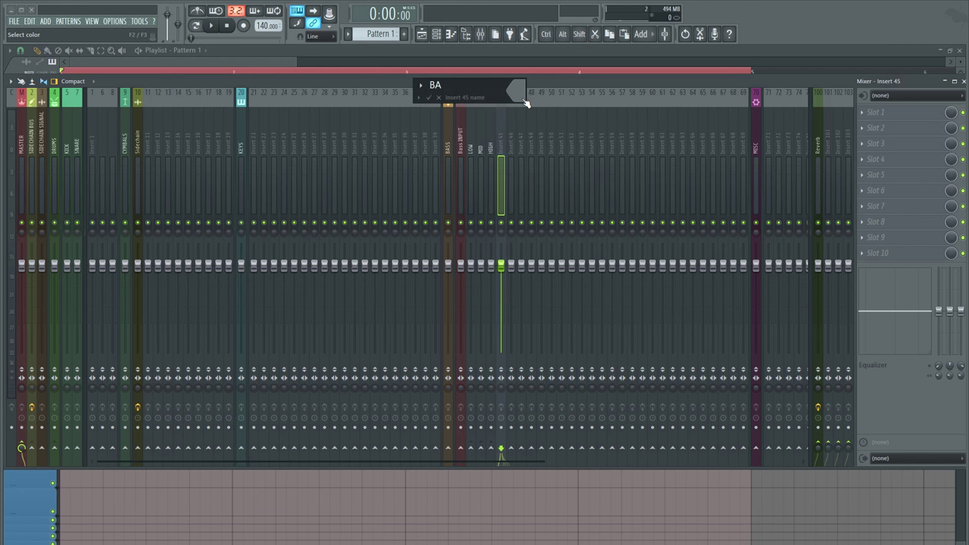
type("ss ")
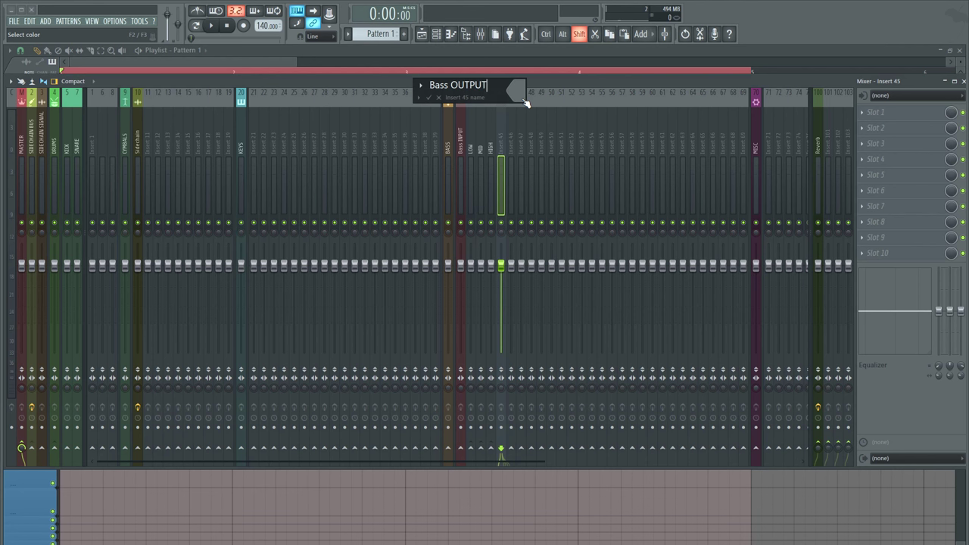
type("OUTPUT")
key("Return")
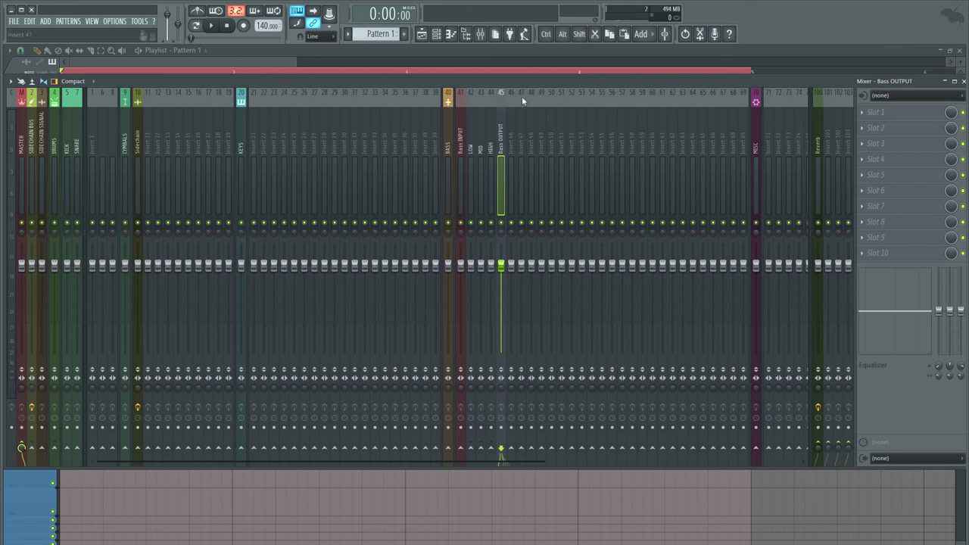
Route each of the LOW, MID and HIGH mixer tracks only to the Bass OUTPUT track.
left_click(470, 182)
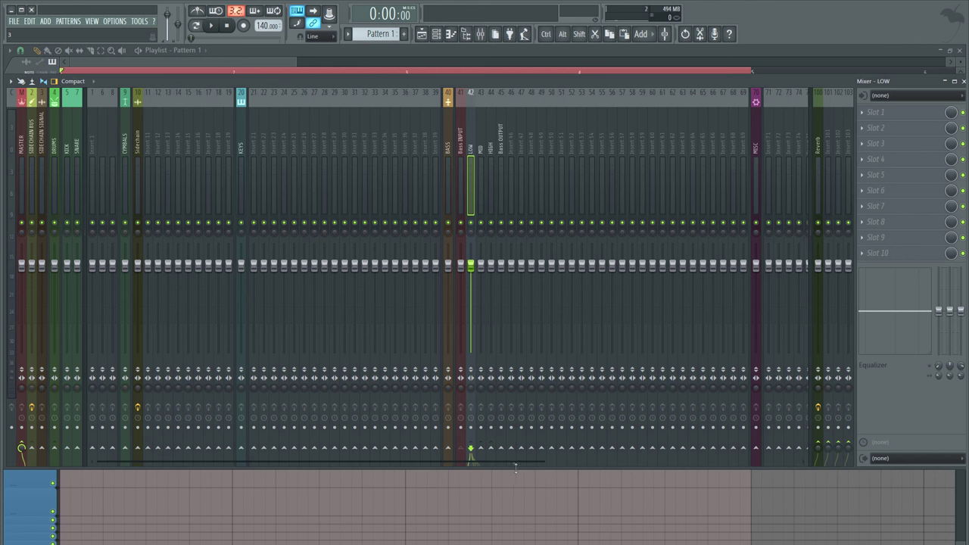
right_click(500, 447)
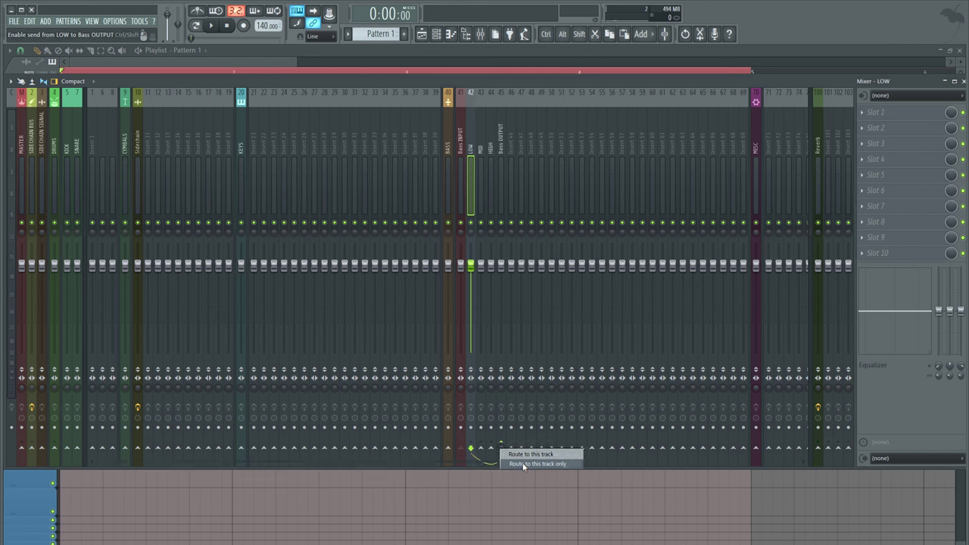
left_click(522, 465)
left_click(480, 144)
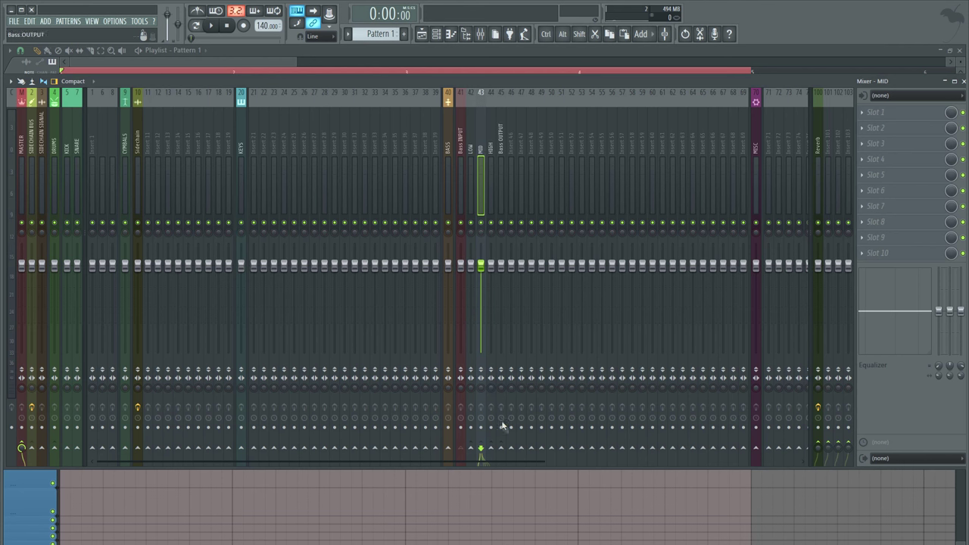
right_click(501, 447)
left_click(523, 463)
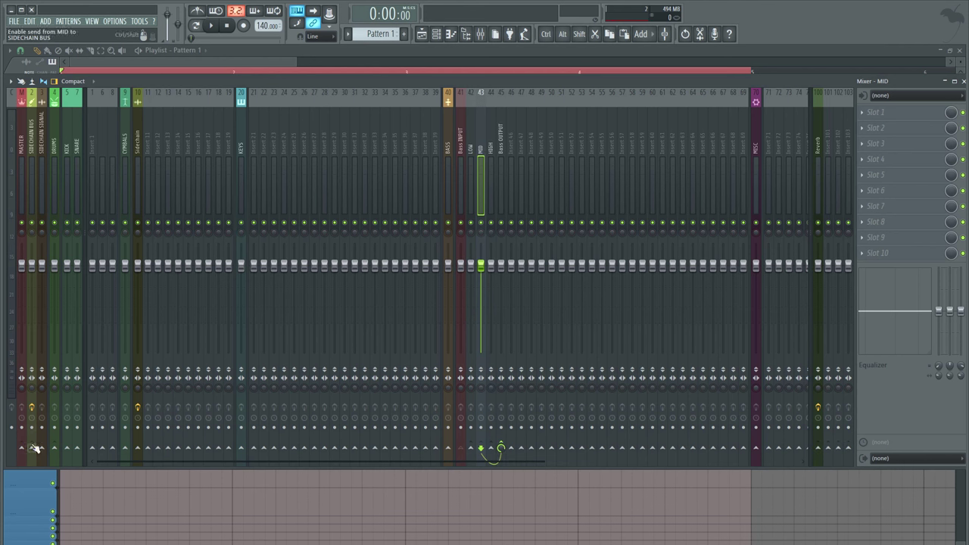
left_click(489, 174)
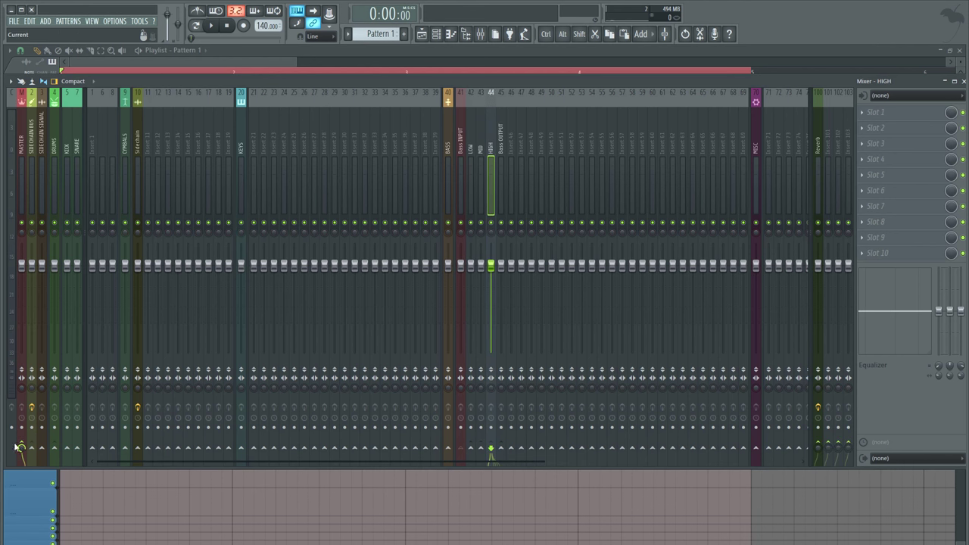
right_click(501, 447)
left_click(522, 460)
Review the routing from Bass INPUT through LOW, MID and HIGH to Bass OUTPUT, and play the loop to check the signal.
left_click(462, 150)
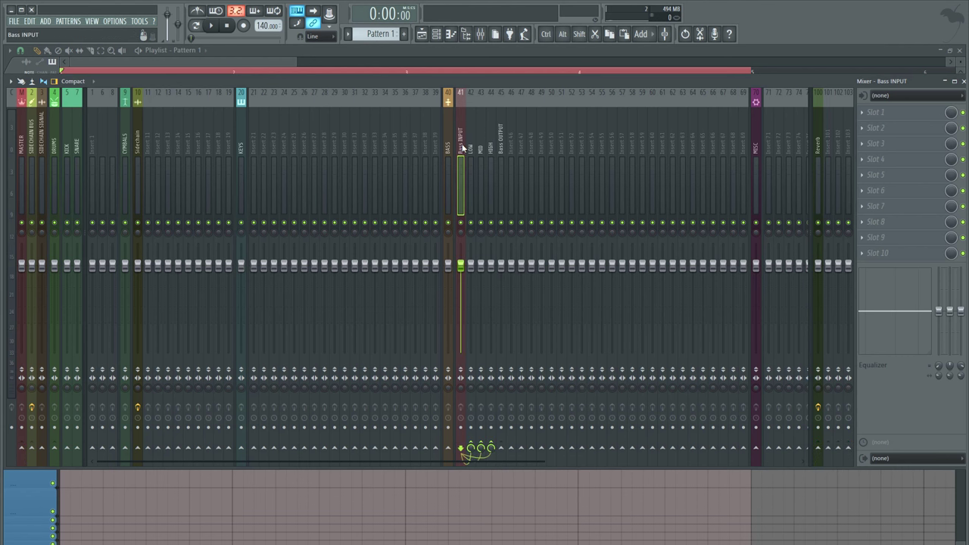
left_click(469, 146)
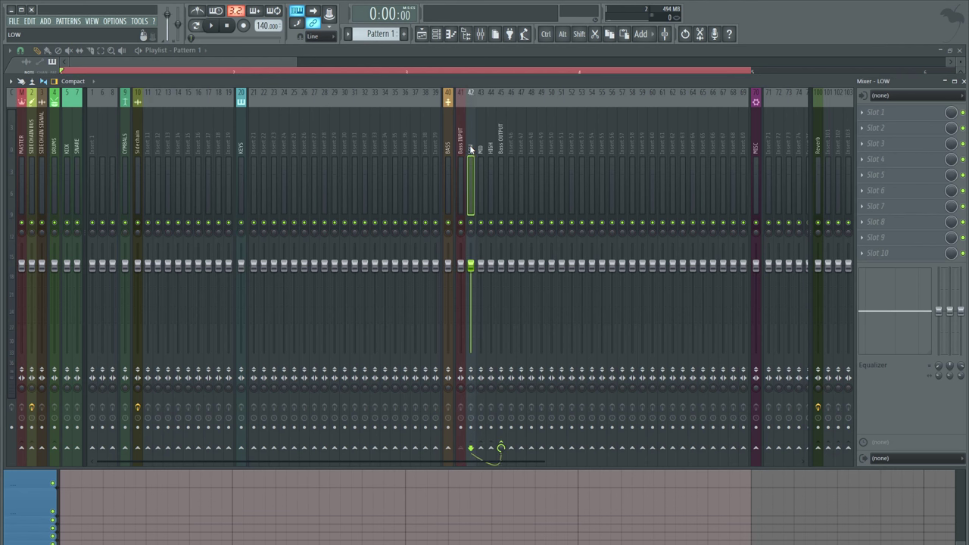
left_click(481, 171)
left_click(489, 173)
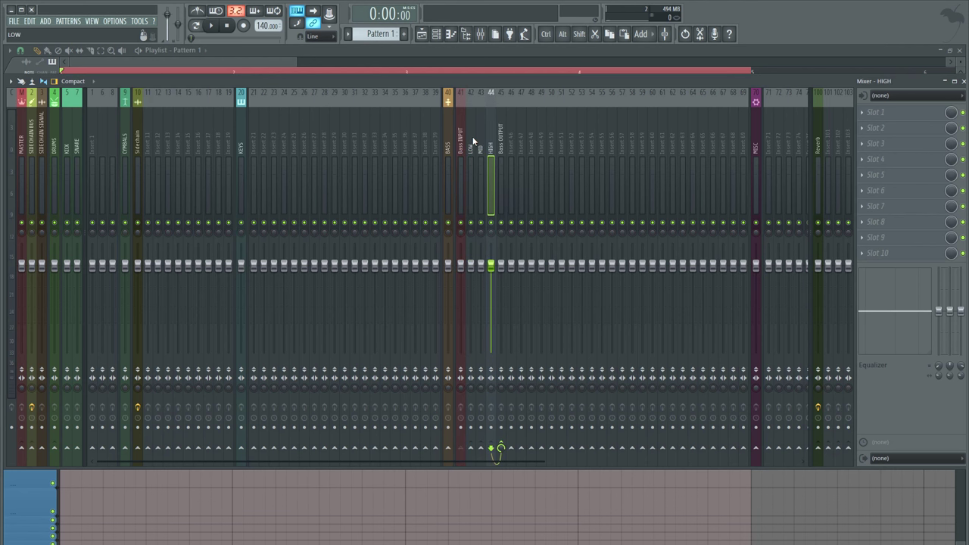
left_click(500, 143)
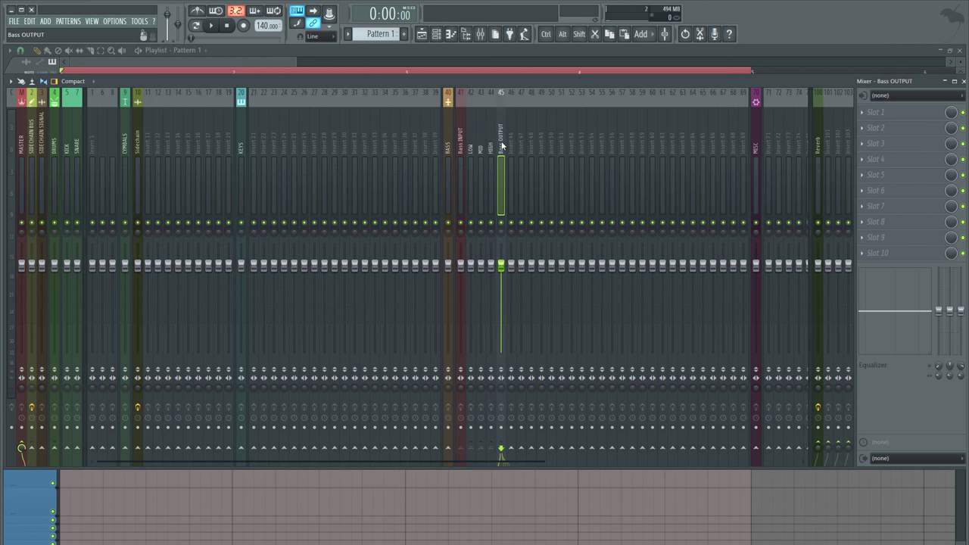
key("space")
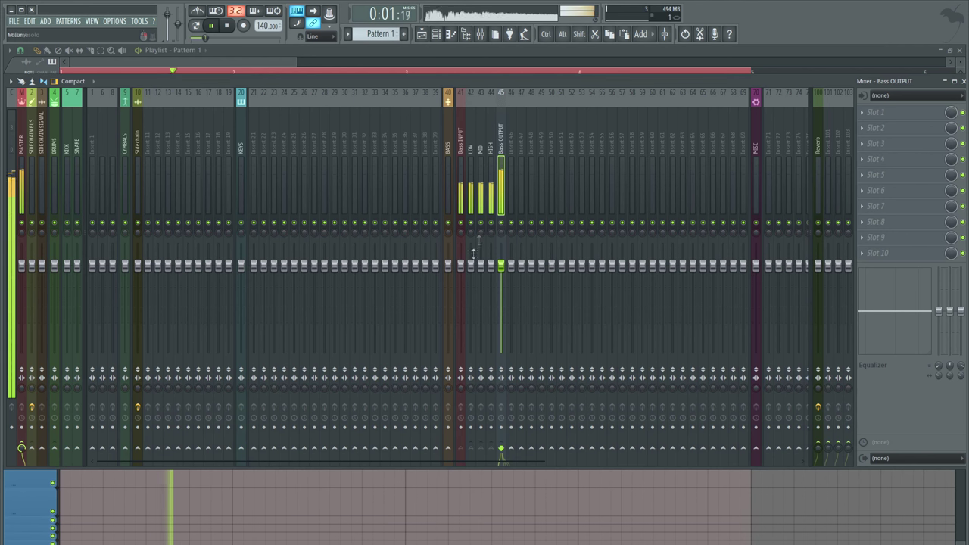
key("space")
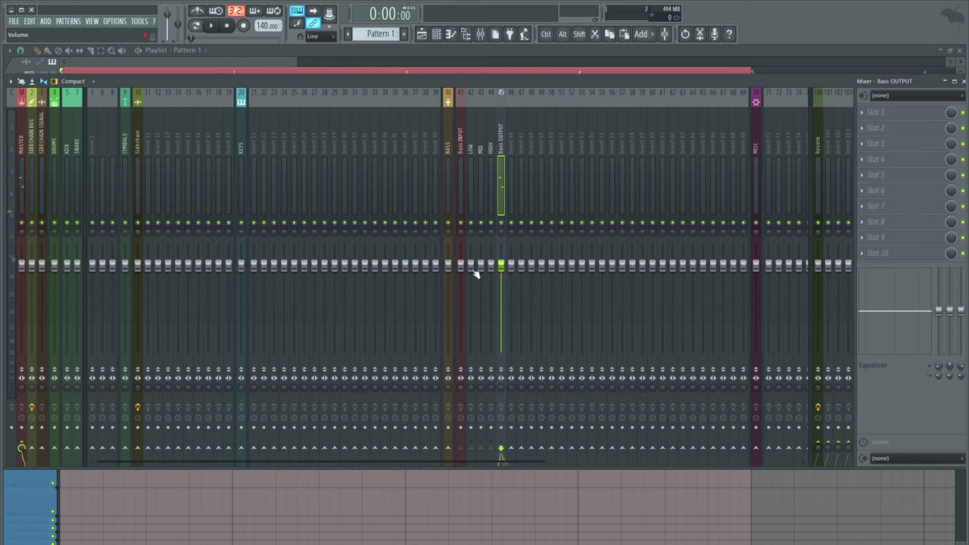
left_click(471, 165)
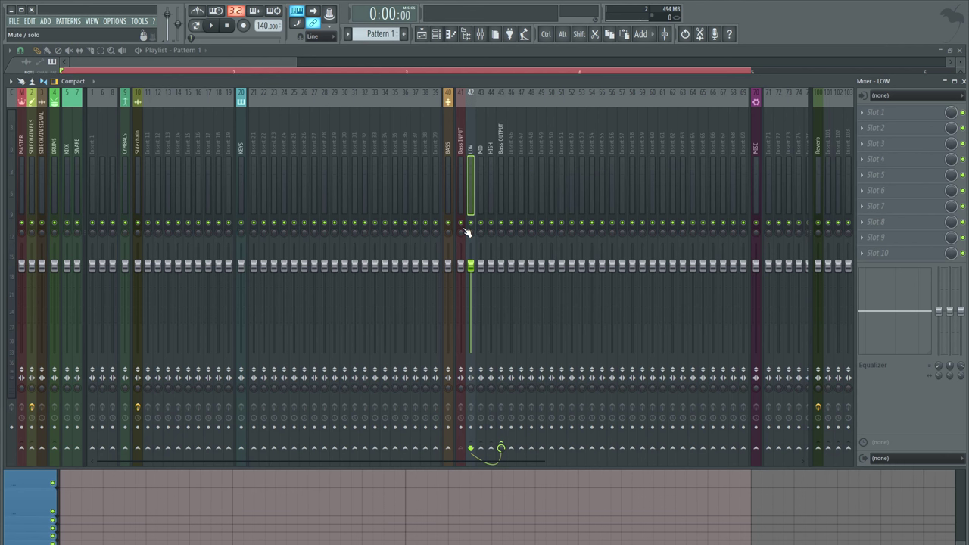
left_click(482, 141)
left_click(473, 146)
left_click(482, 143)
left_click(472, 143)
left_click(481, 140)
left_click(490, 140)
left_click(482, 140)
Load Maximus into the first effect slot of the LOW, MID and HIGH mixer tracks.
left_click(473, 141)
left_click(876, 114)
left_click(762, 394)
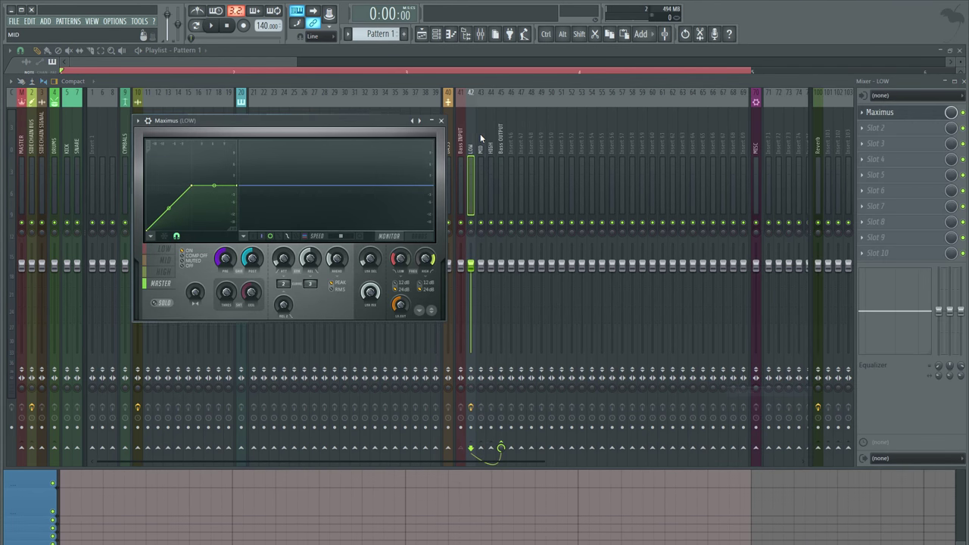
left_click(480, 134)
left_click(885, 115)
left_click(760, 400)
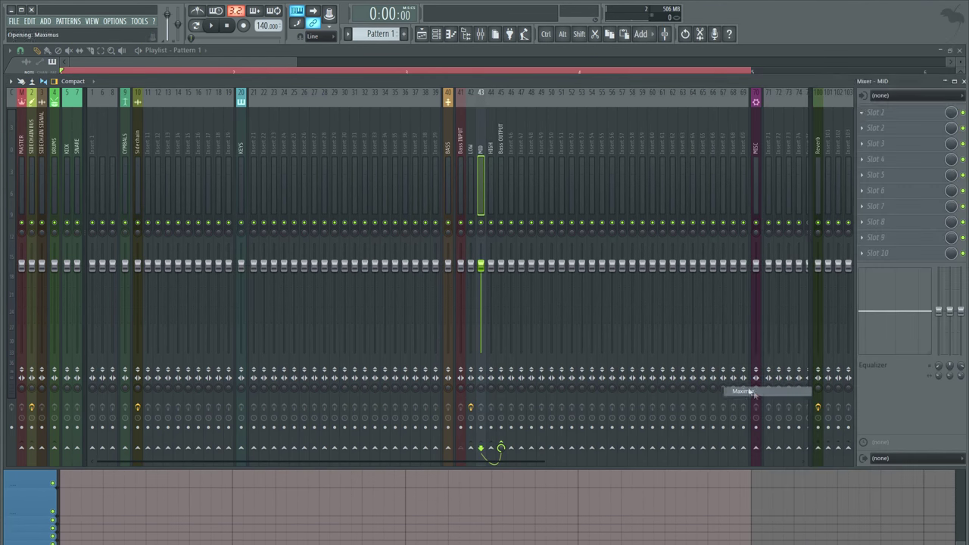
left_click(491, 140)
left_click(886, 116)
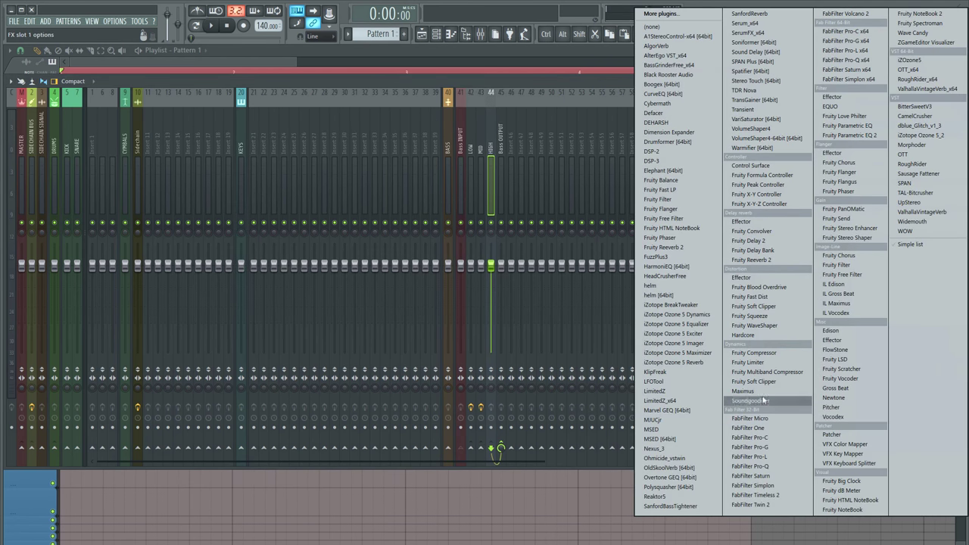
left_click(766, 391)
left_click_drag(763, 160, 723, 128)
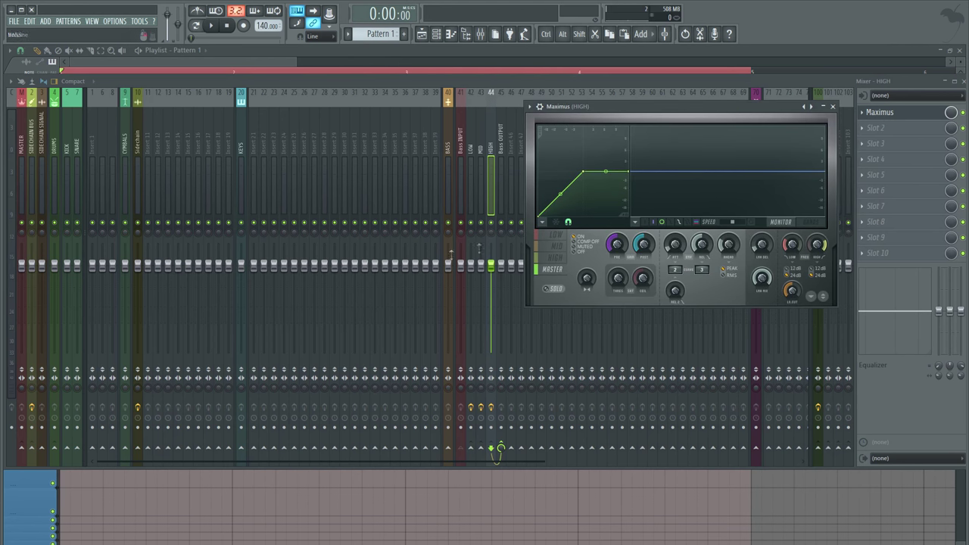
Show the bands view in the LOW track's Maximus and lower the low band's crossover frequency.
left_click(469, 131)
left_click(890, 115)
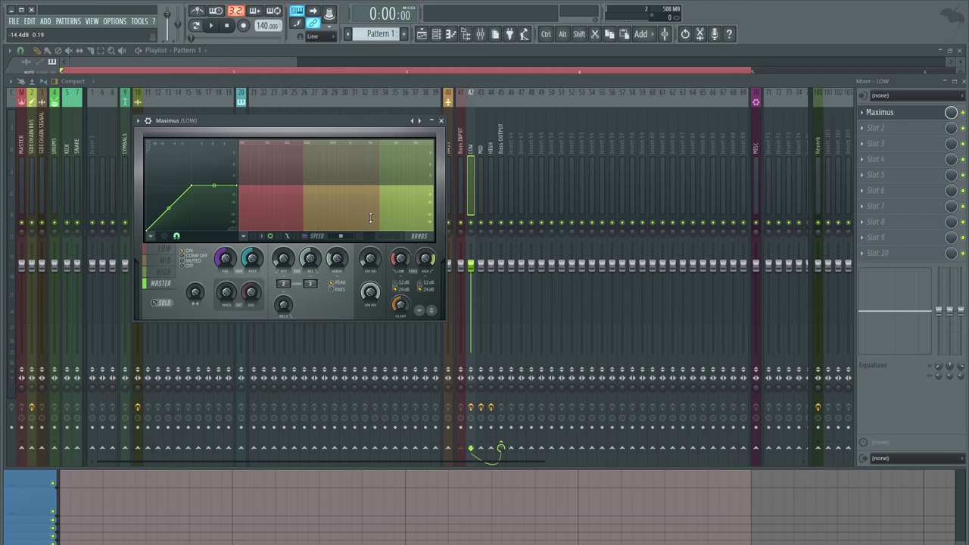
scroll(399, 258, "down", 5)
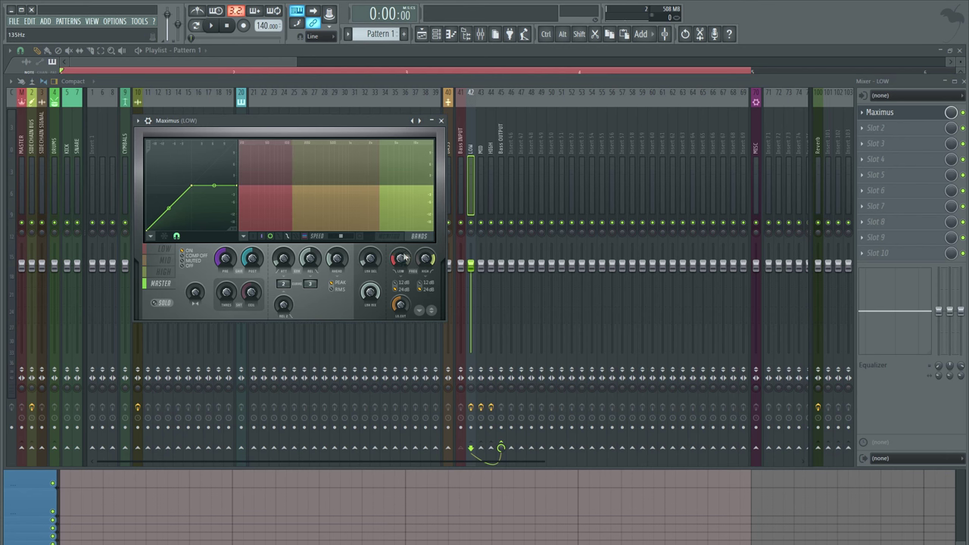
scroll(399, 259, "up", 2)
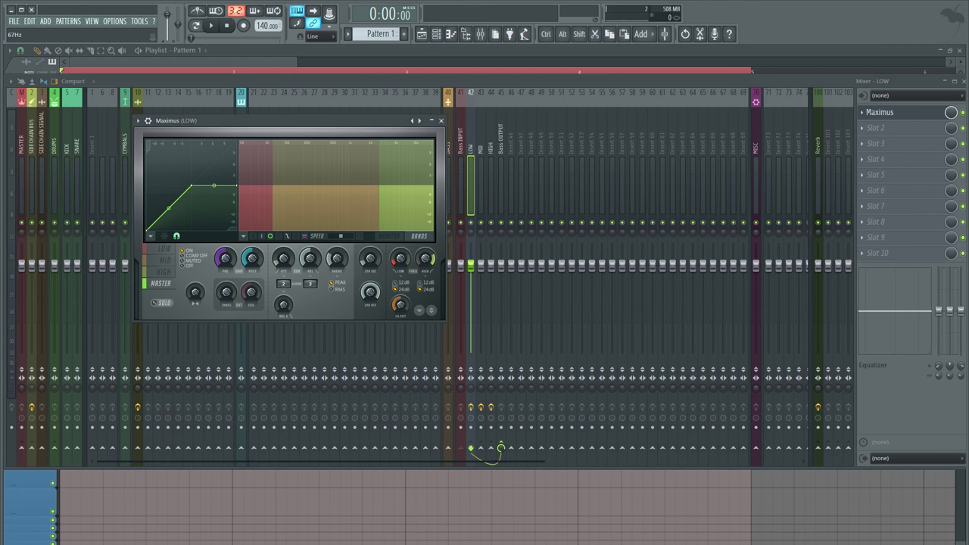
scroll(399, 259, "up", 4)
scroll(399, 259, "down", 2)
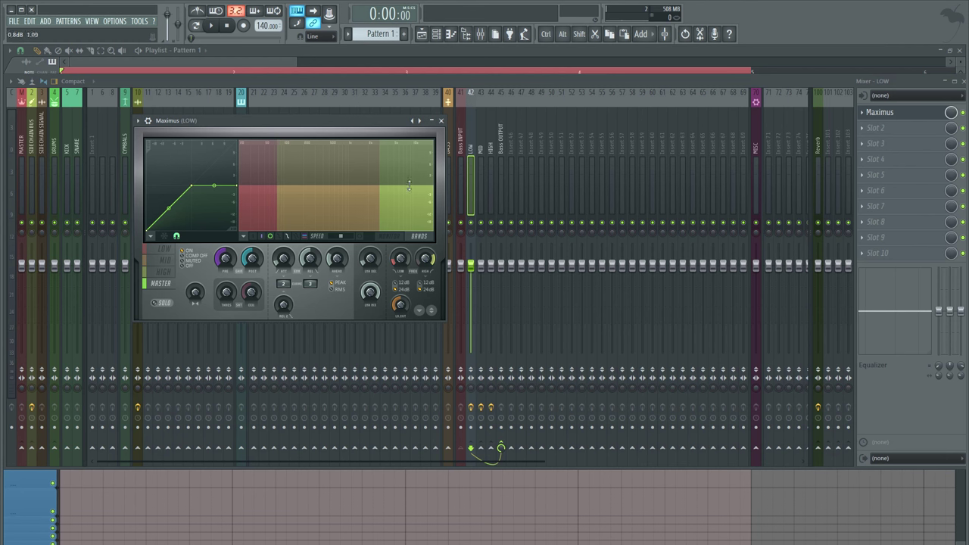
Try different low and high band crossover frequencies in the LOW track's Maximus.
scroll(426, 259, "down", 6)
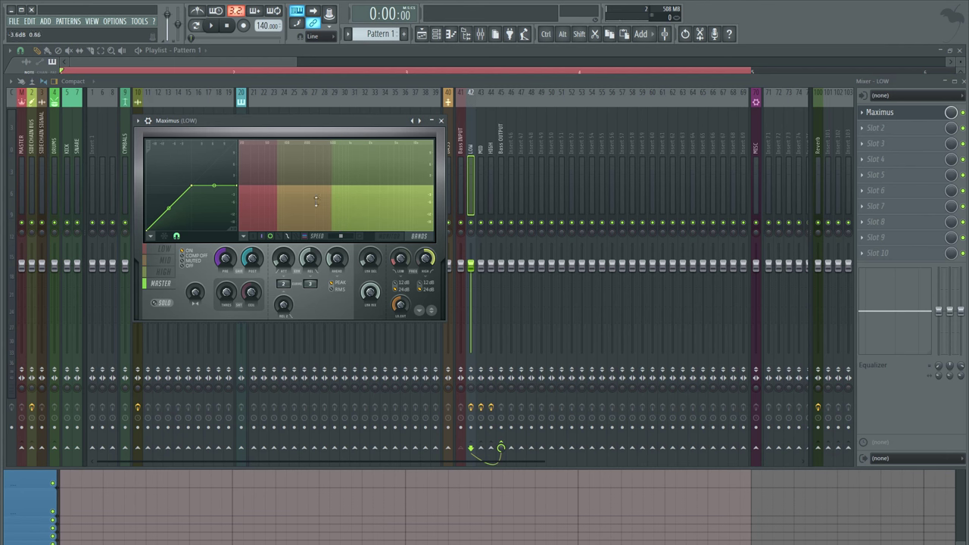
scroll(425, 259, "up", 8)
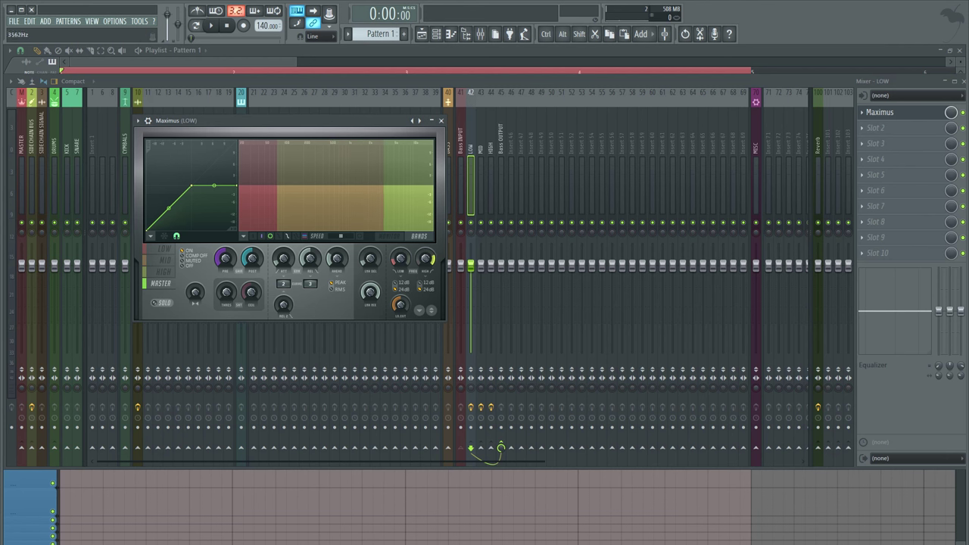
scroll(399, 260, "up", 4)
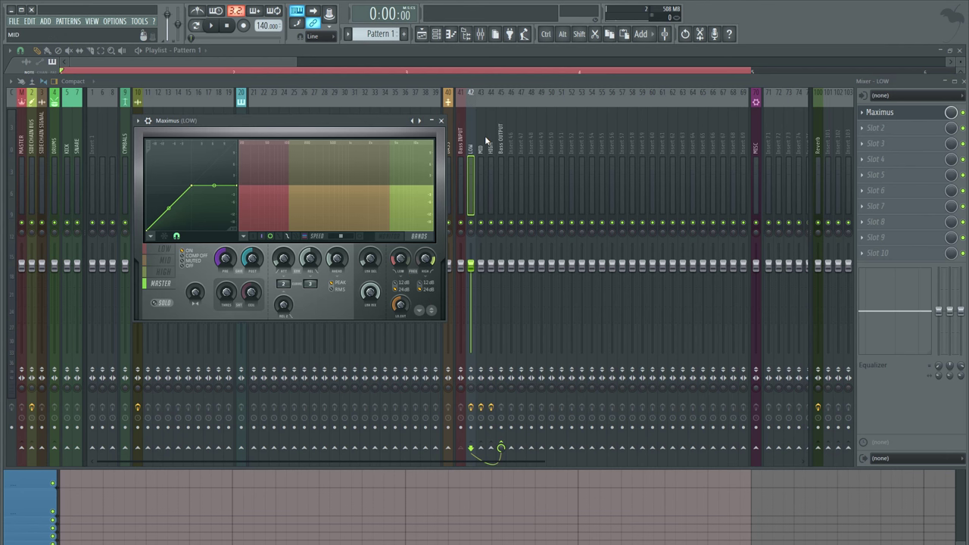
right_click(404, 257)
left_click(387, 205)
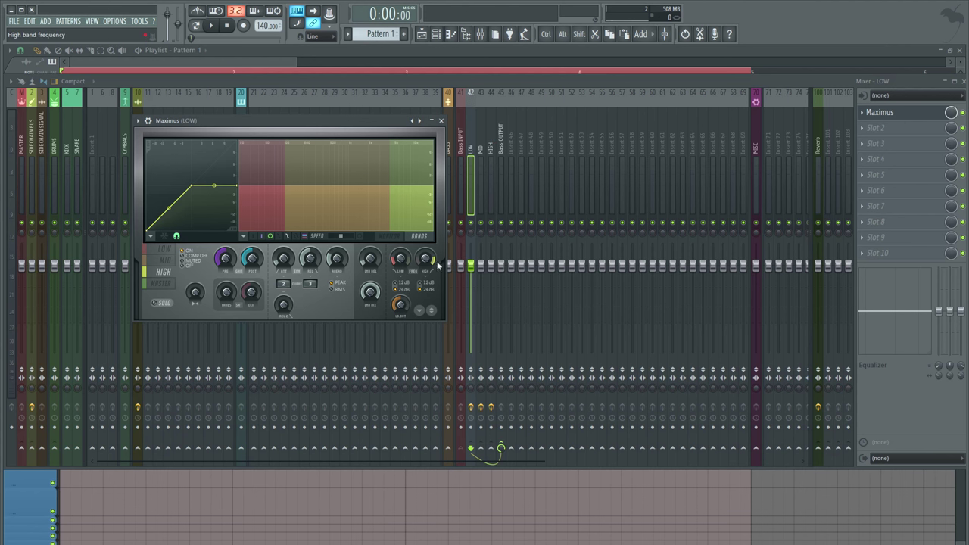
mouse_move(400, 259)
left_mouse_down()
mouse_move(399, 244)
mouse_move(407, 255)
left_mouse_up()
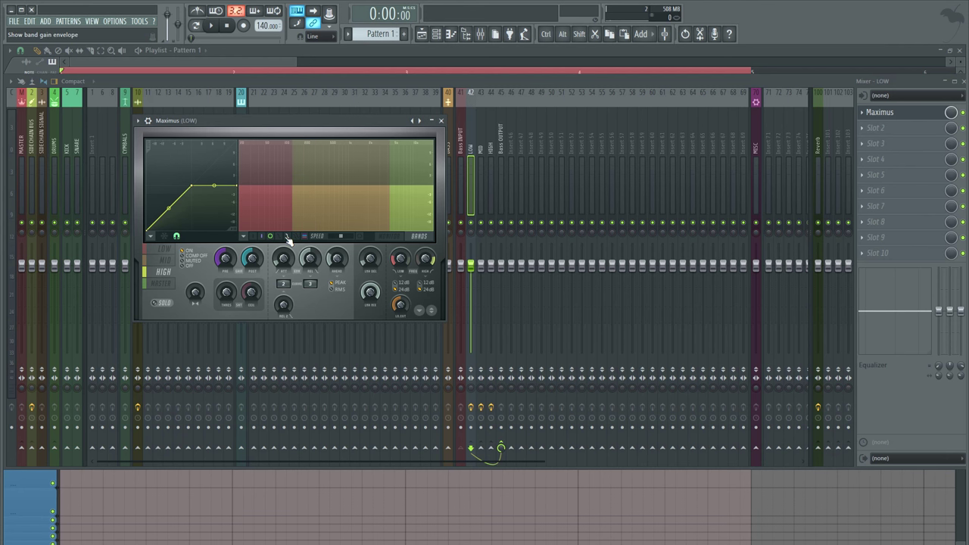
Reset the low and high band frequencies of the LOW track's Maximus to their defaults.
right_click(399, 258)
left_click(409, 262)
right_click(425, 258)
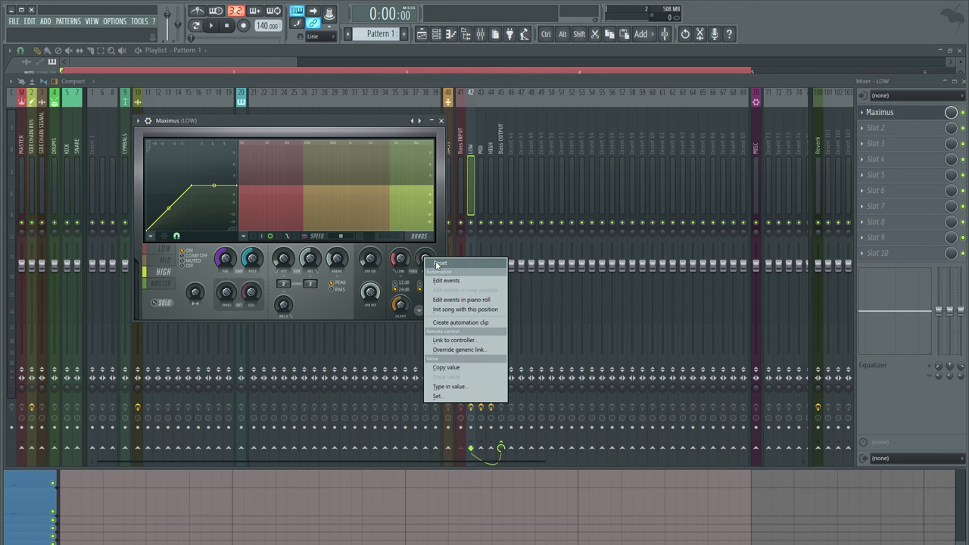
left_click(436, 262)
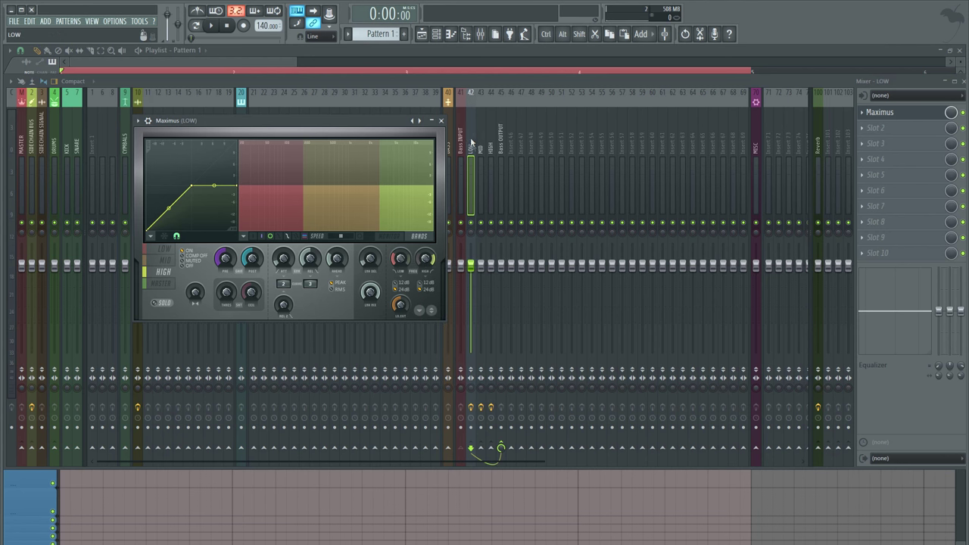
Solo the matching band in each Maximus: LOW on the LOW track, MID on the MID track, HIGH on the HIGH track.
left_click(171, 253)
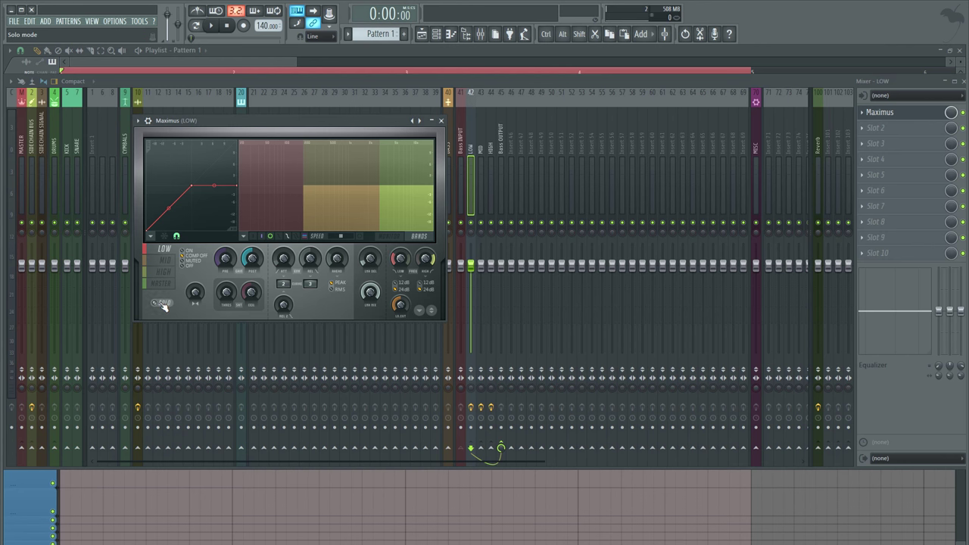
left_click(480, 137)
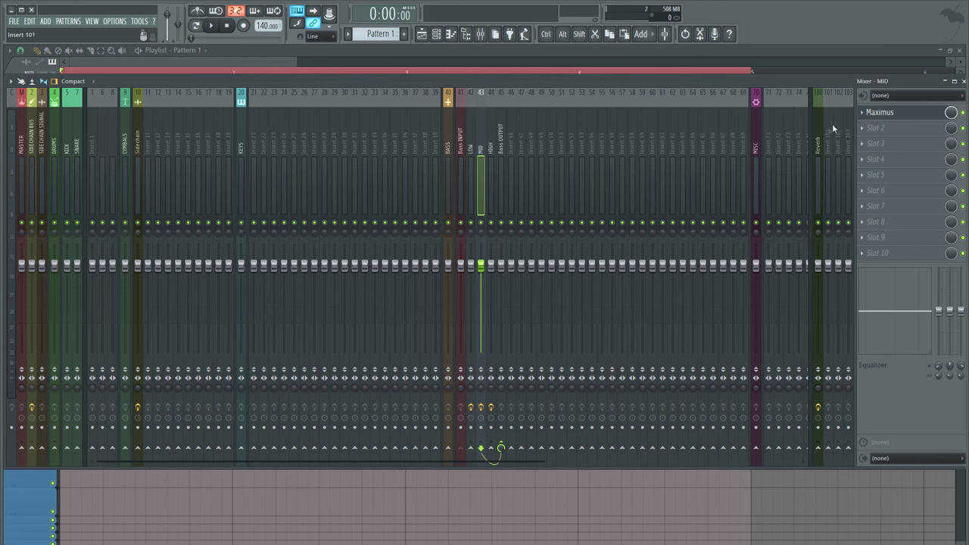
left_click(879, 112)
left_click(184, 252)
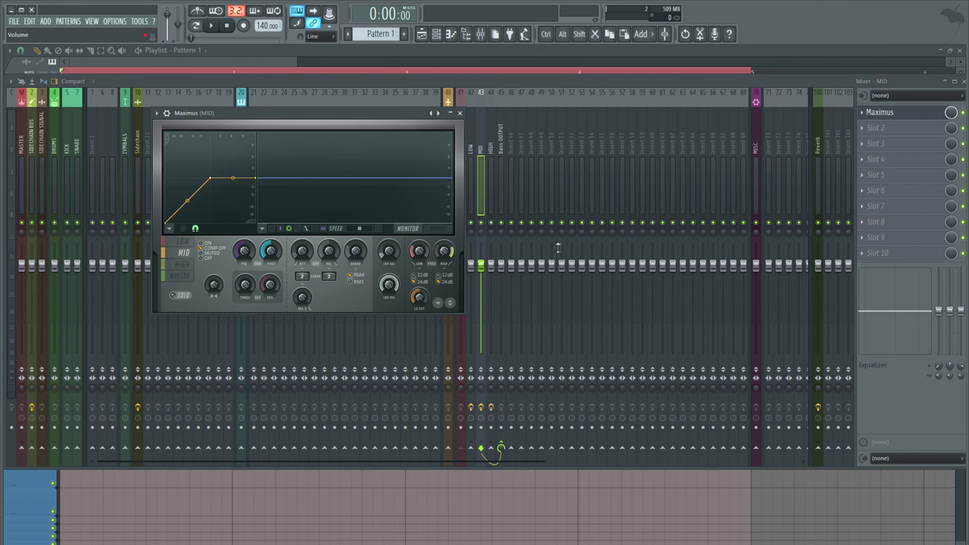
left_click(183, 296)
left_click(492, 142)
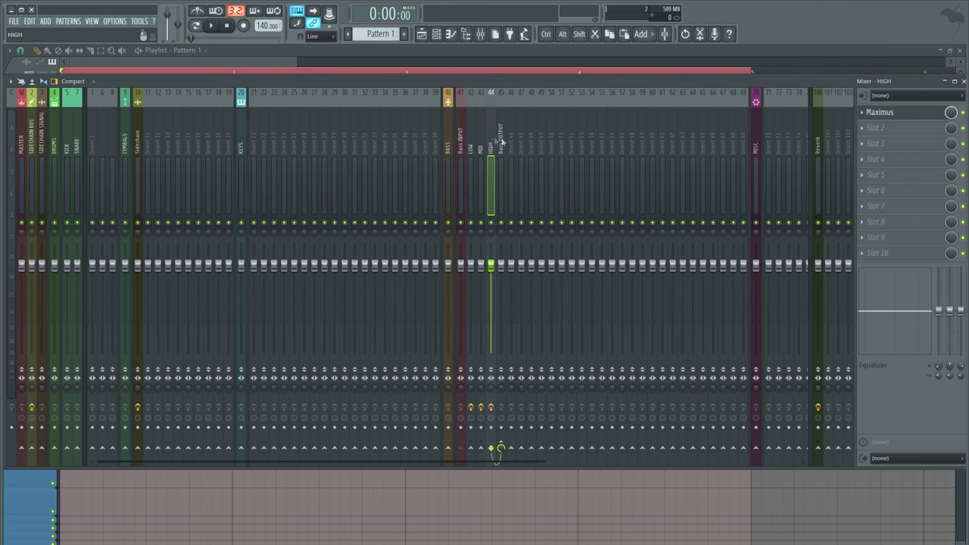
left_click(551, 258)
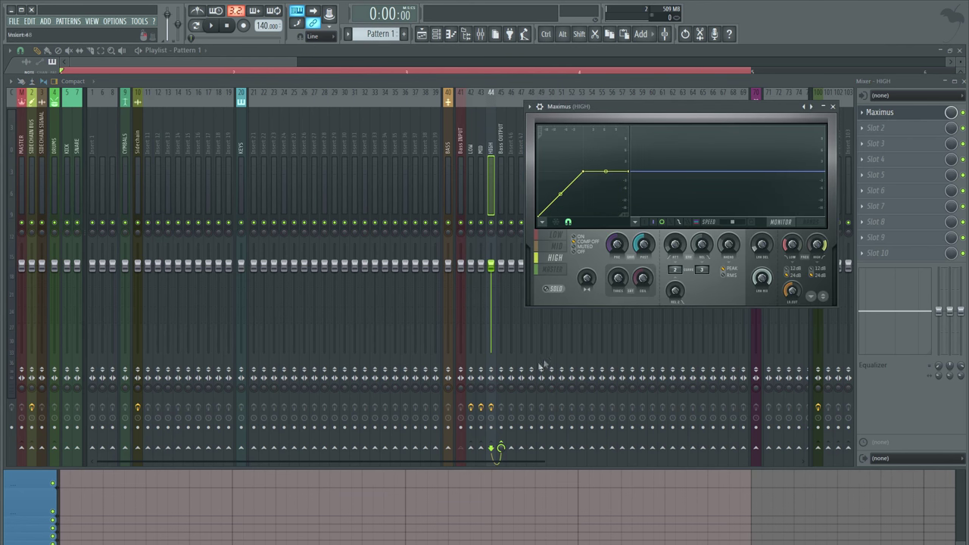
Play the loop with only the LOW, MID and HIGH mixer track enabled in turn, and unmute all three.
left_click(472, 151)
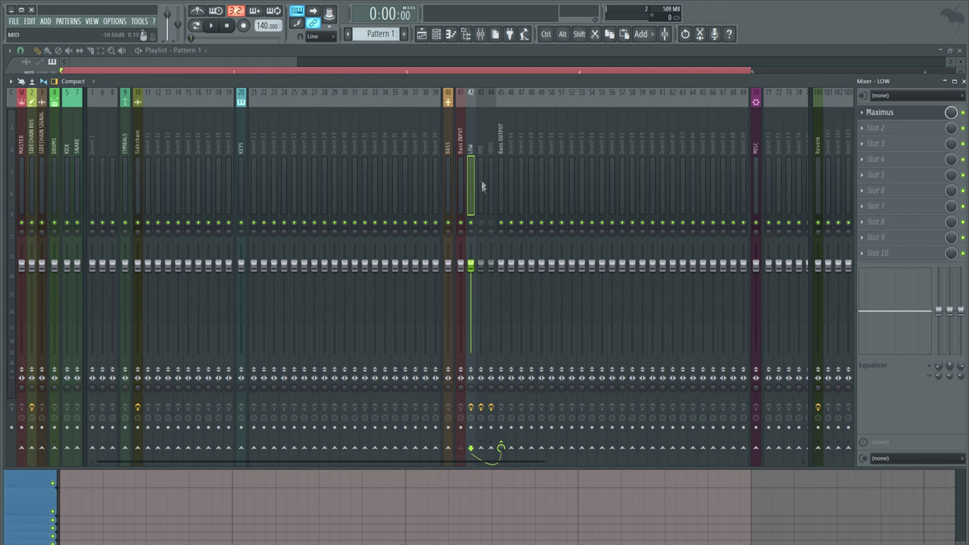
key("space")
left_click(472, 223)
left_click(482, 224)
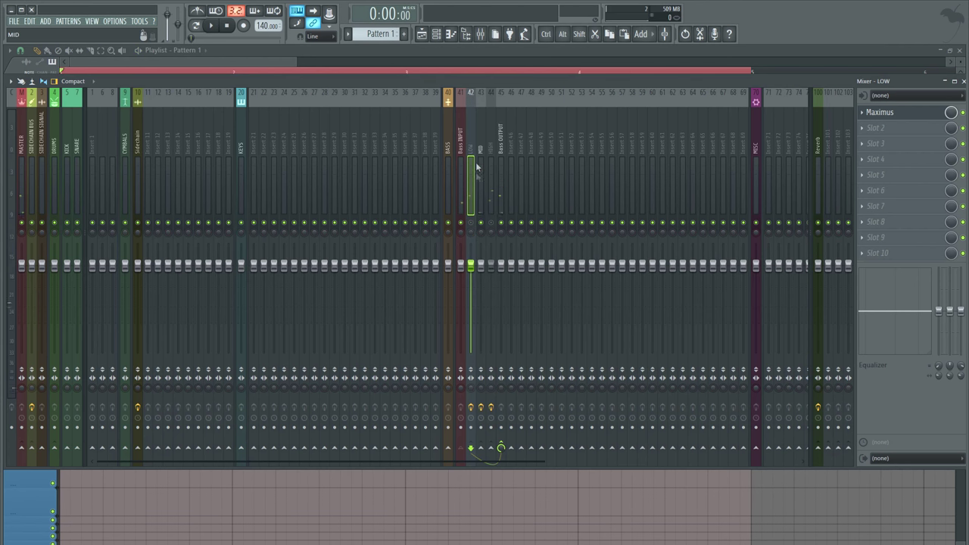
key("space")
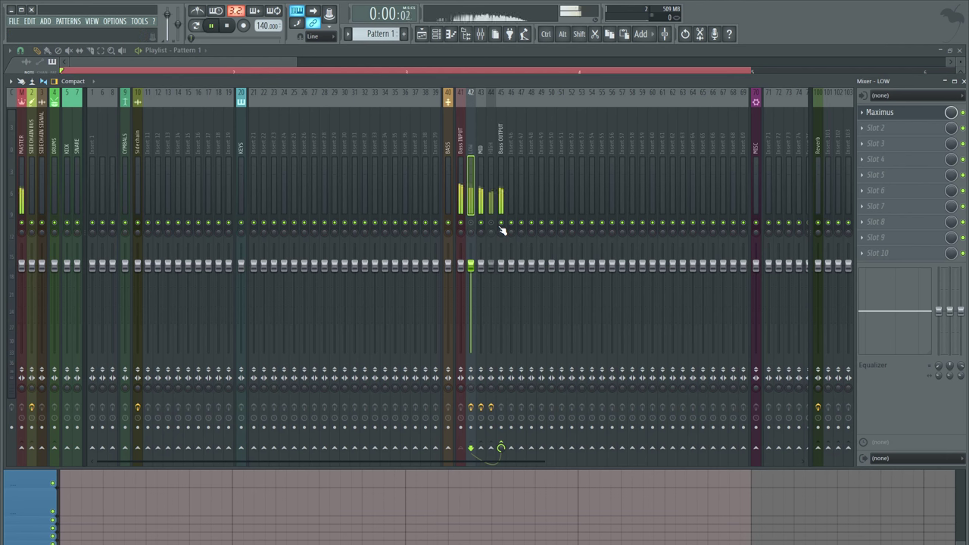
key("space")
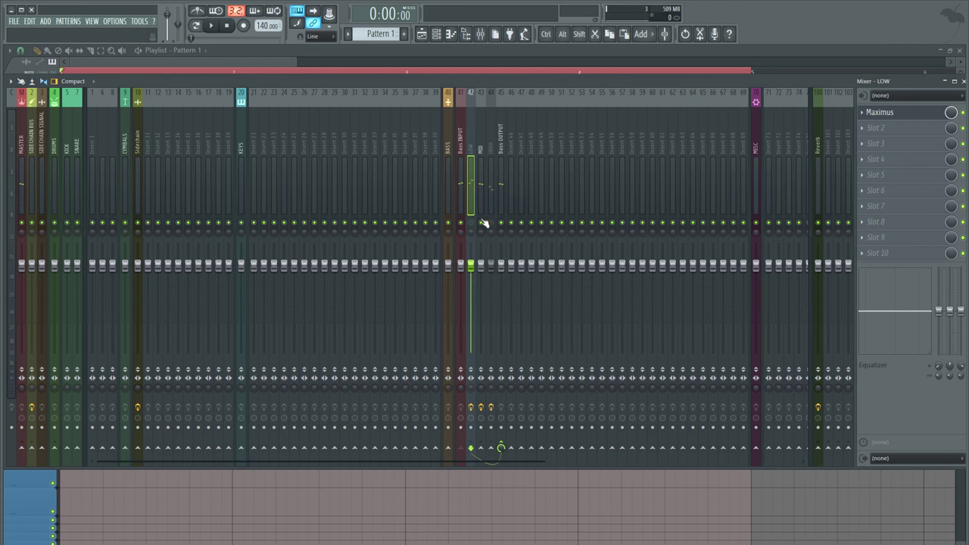
left_click(482, 223)
left_click(492, 223)
key("space")
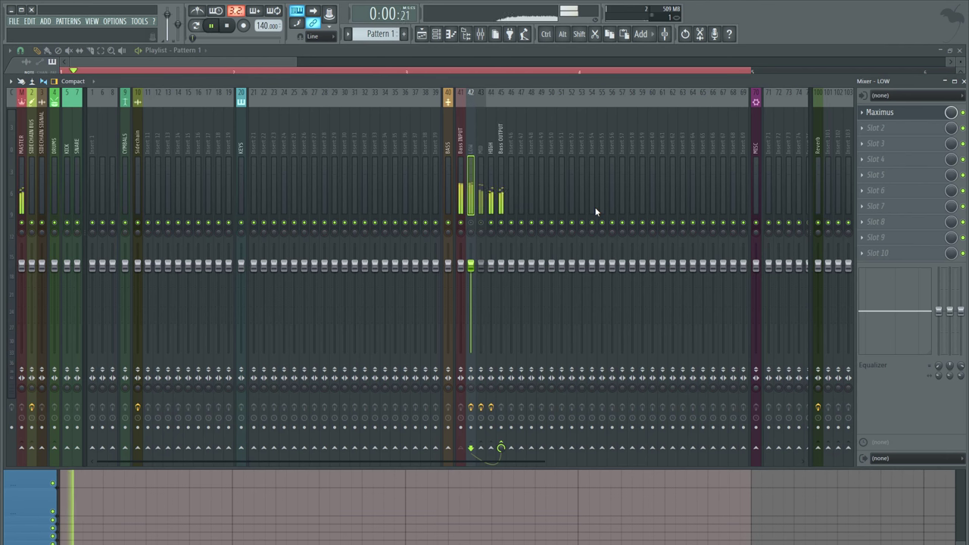
key("space")
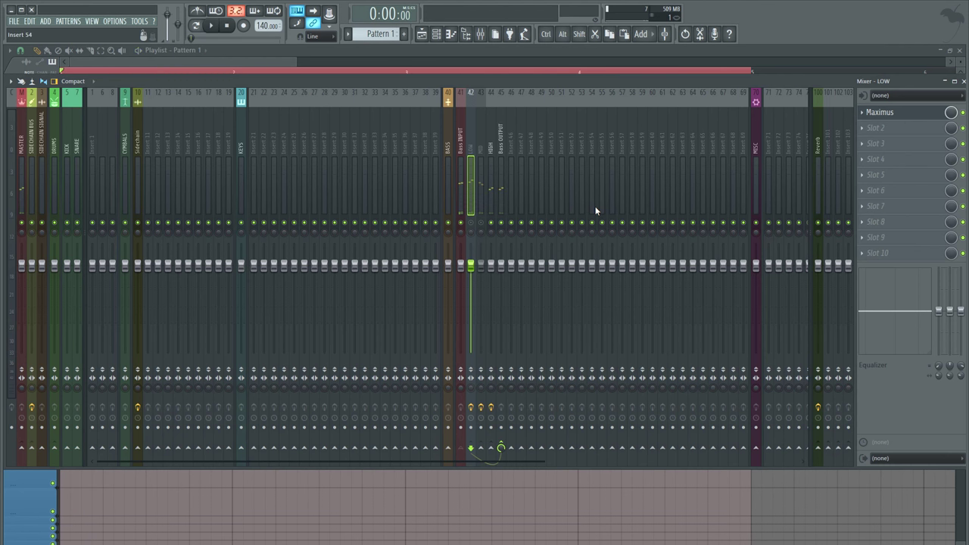
left_click(481, 223)
left_click(471, 223)
Load CamelCrusher into the MID track's second effect slot and play the loop to hear the distortion.
left_click(482, 147)
left_click(471, 144)
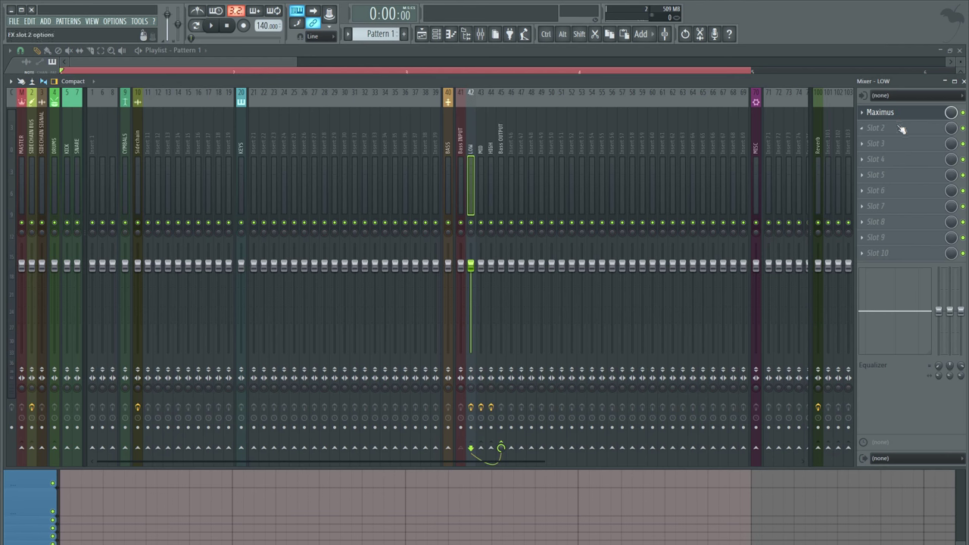
left_click(481, 138)
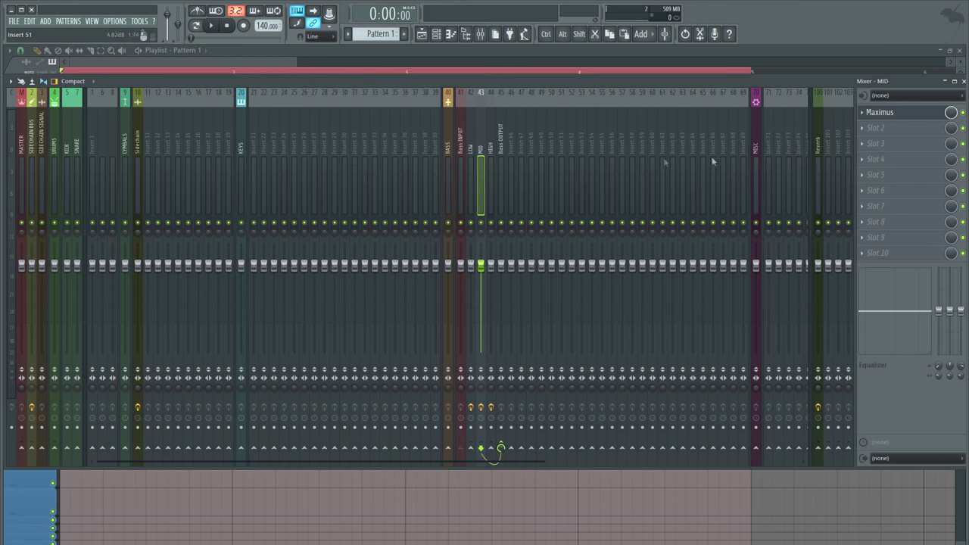
left_click(878, 133)
left_click(924, 121)
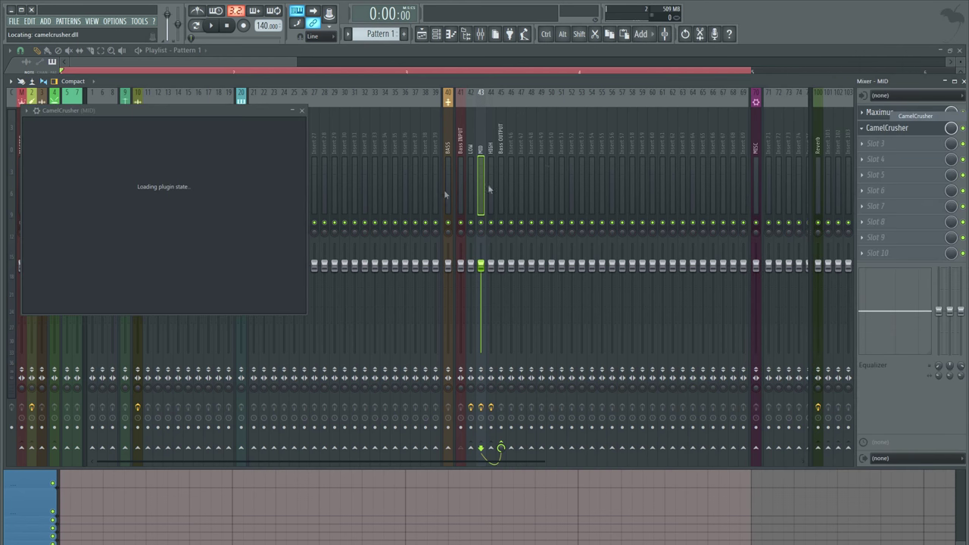
key("space")
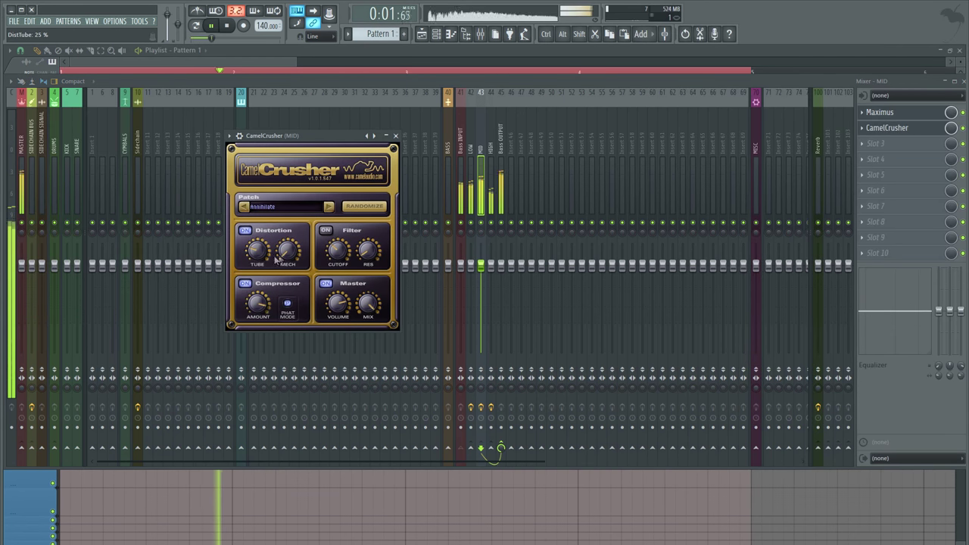
key("space")
Load Fruity WaveShaper into the HIGH track's second effect slot and bend its curve upward while the loop plays.
left_click(881, 129)
left_click(872, 133)
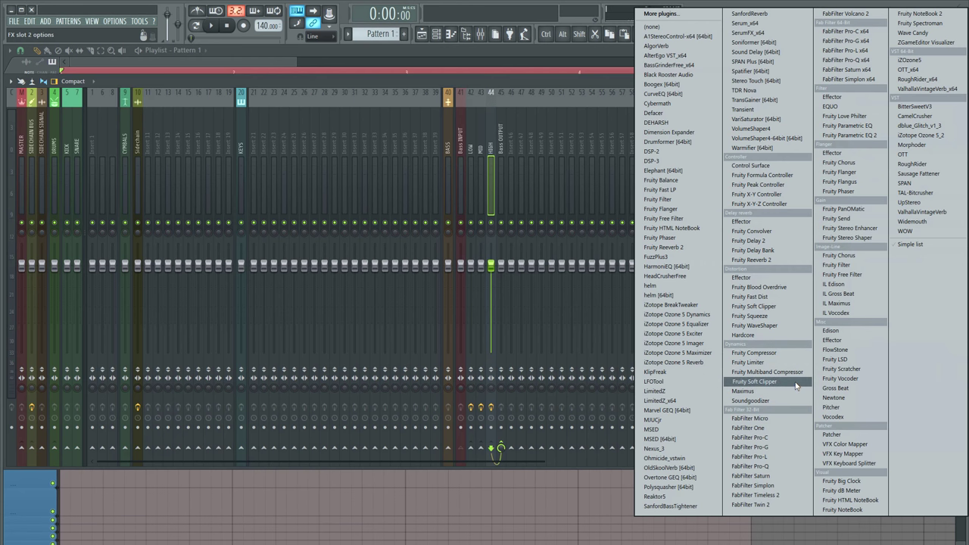
left_click(757, 325)
key("space")
left_click_drag(117, 199, 80, 191)
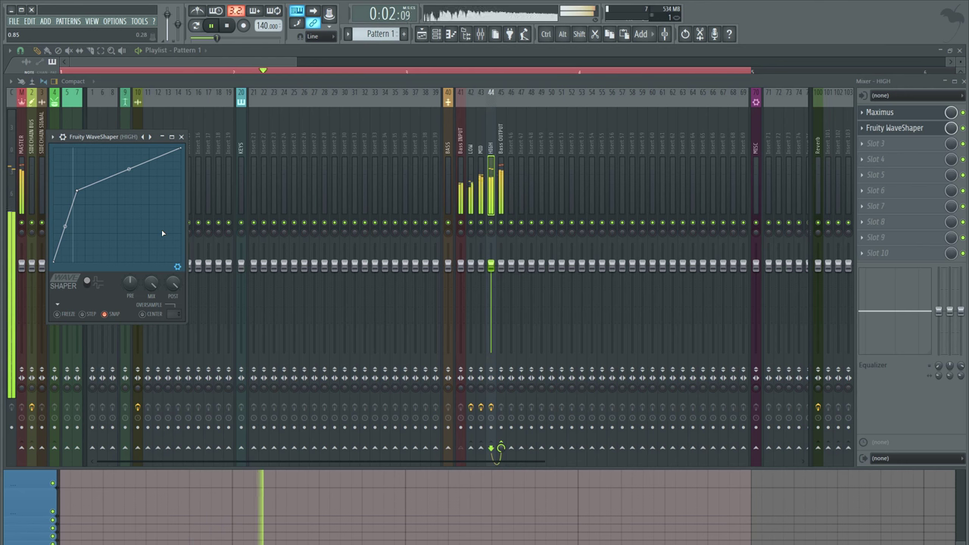
key("space")
key("Escape")
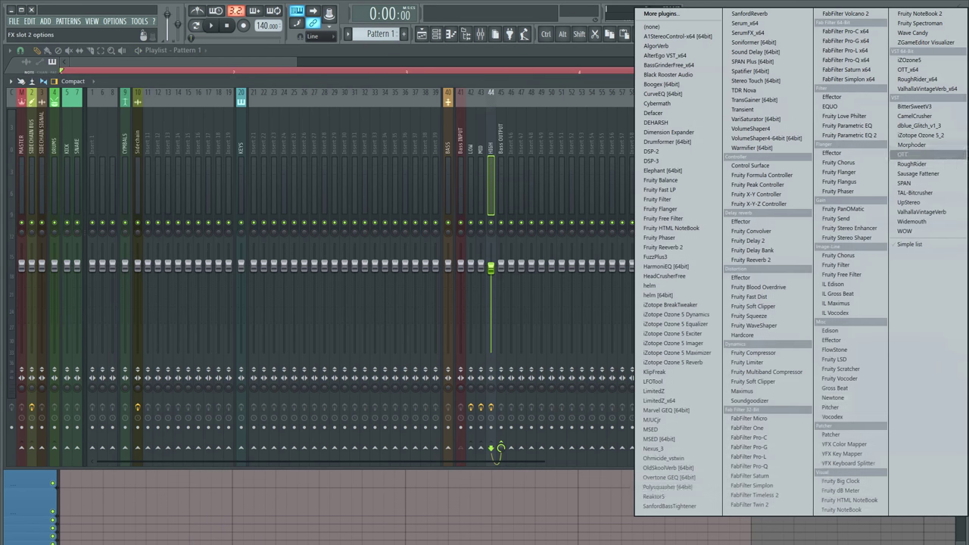
Insert Fruity Chorus ahead of Fruity WaveShaper on the HIGH track and set its stereo to 77 degrees.
right_click(901, 130)
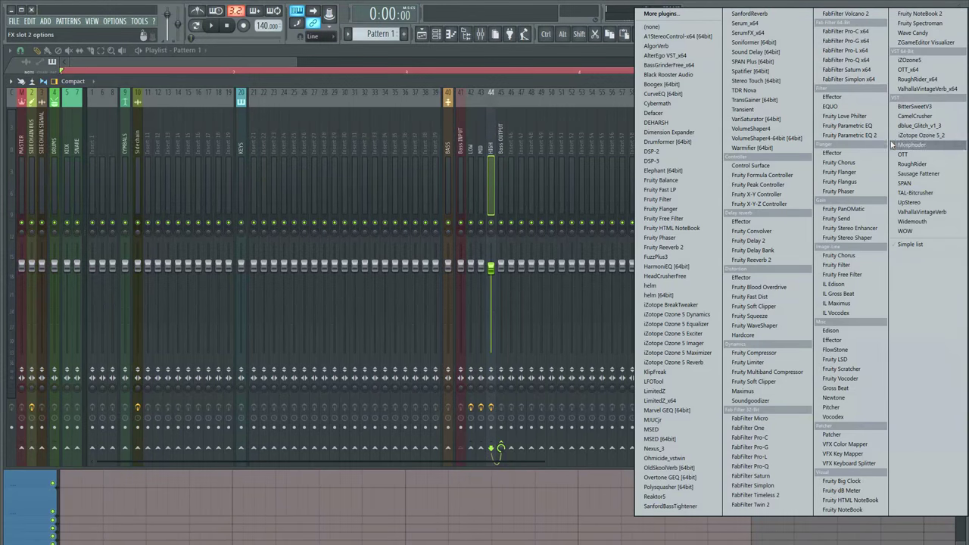
left_click(849, 163)
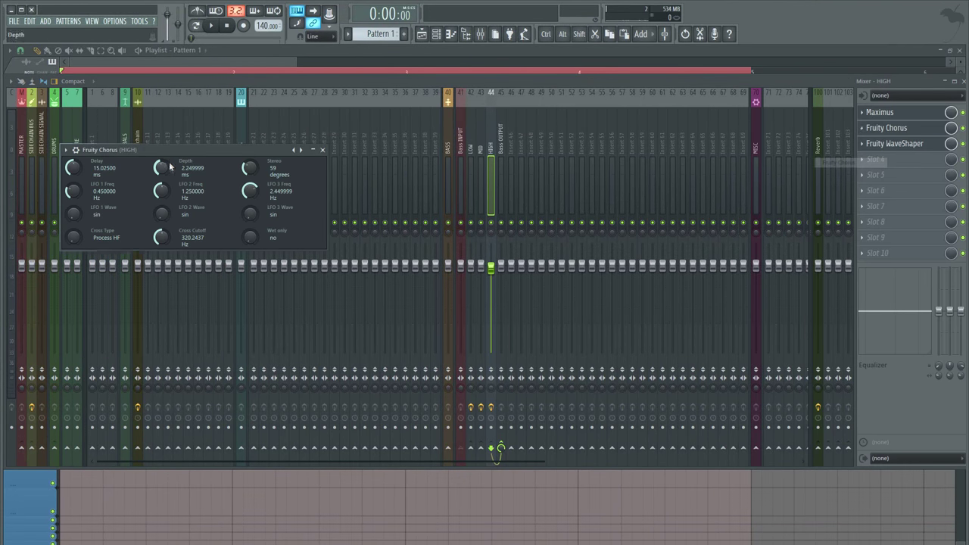
left_click_drag(181, 149, 260, 172)
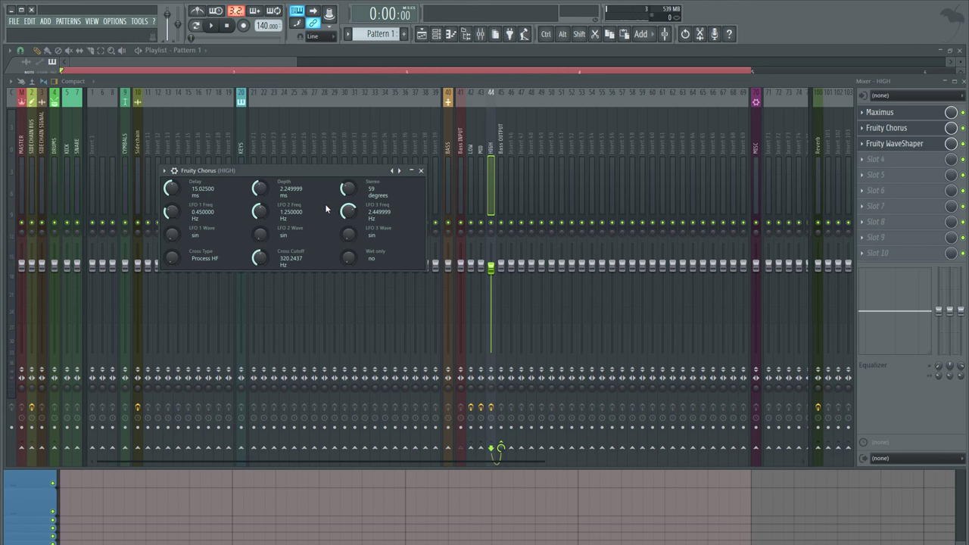
key("space")
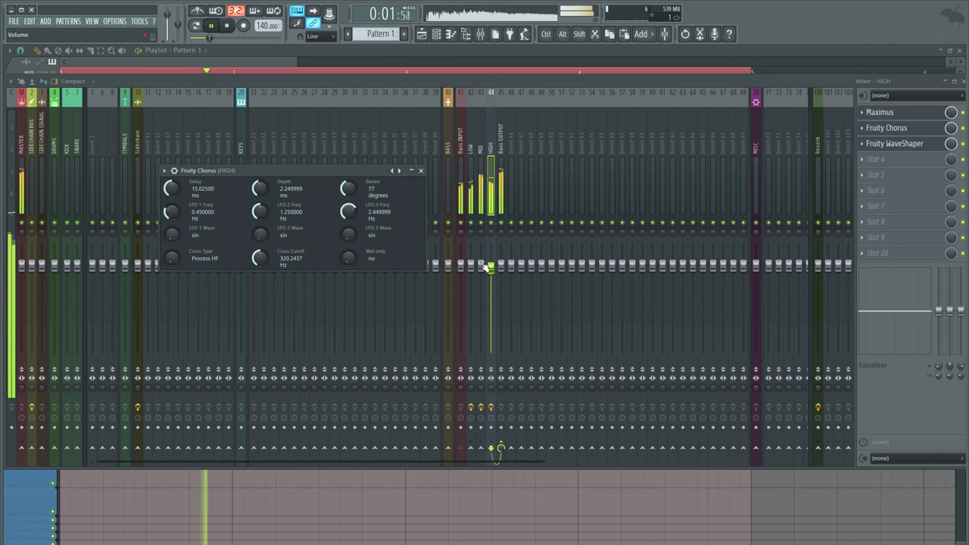
Lower the MID mixer track's volume to about -6.6 dB while listening to the loop.
left_click_drag(483, 265, 483, 277)
key("space")
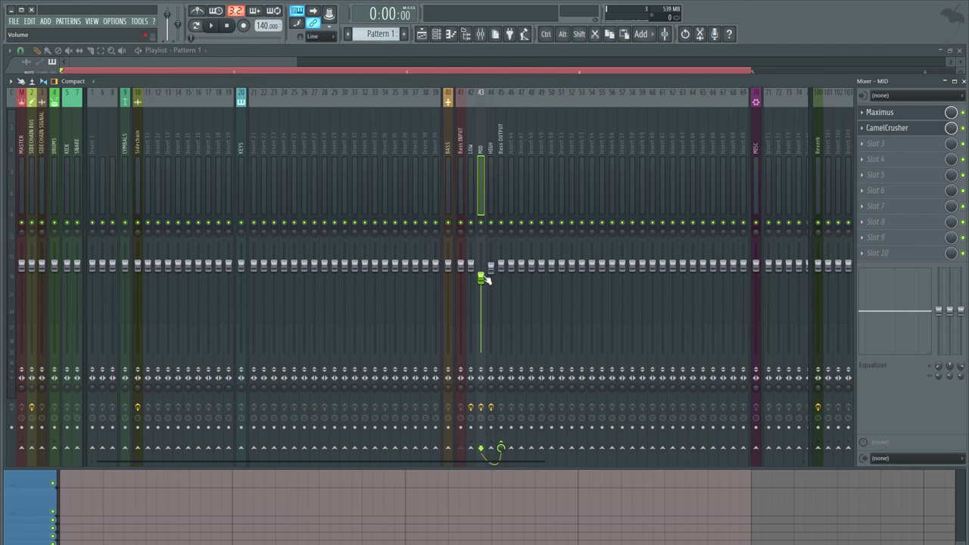
left_click_drag(481, 277, 482, 283)
key("space")
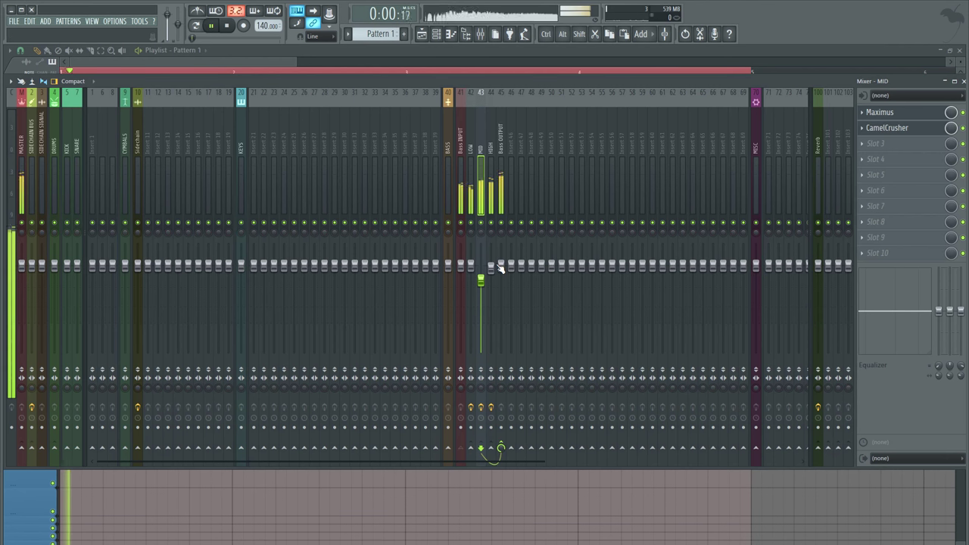
left_click_drag(482, 281, 485, 293)
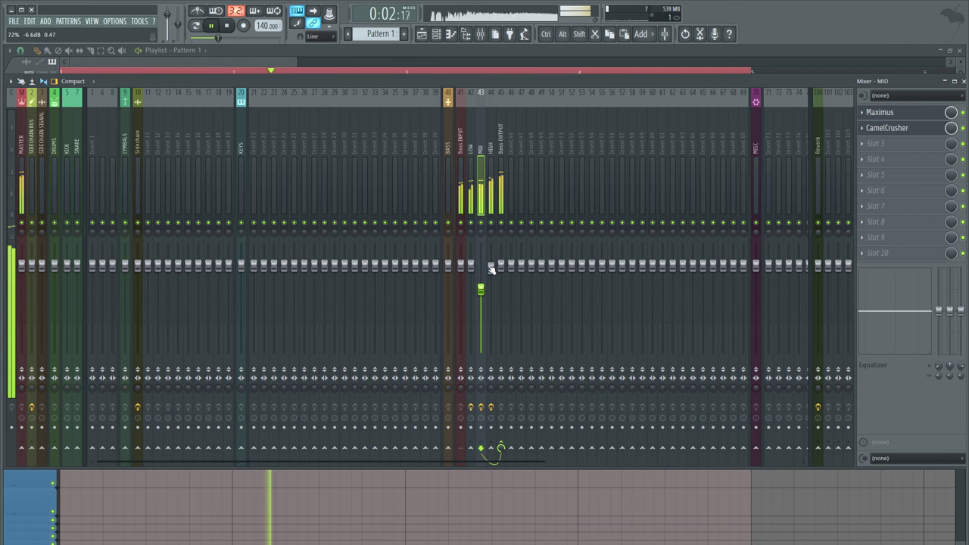
Lower the HIGH mixer track's volume to about -3.0 dB and stop the playback.
left_click(489, 270)
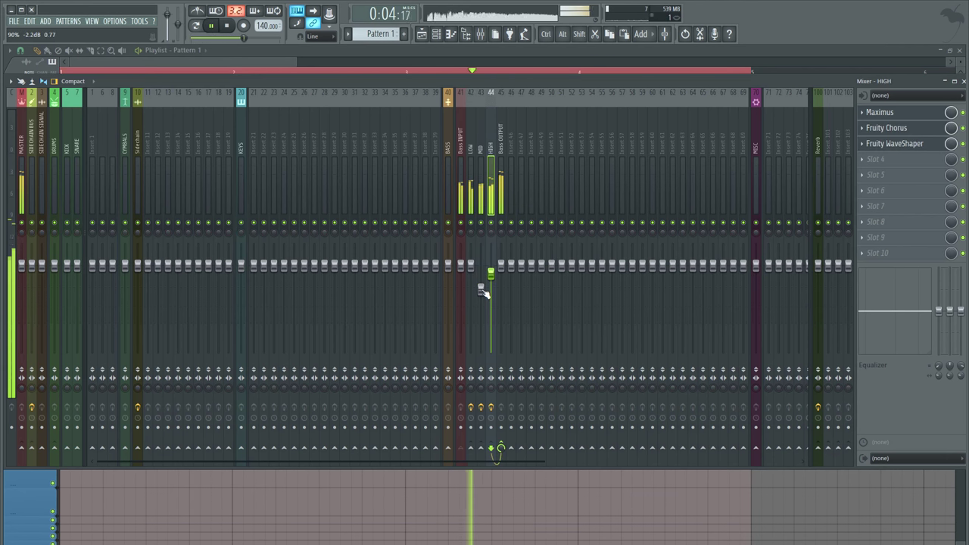
left_click_drag(490, 274, 493, 280)
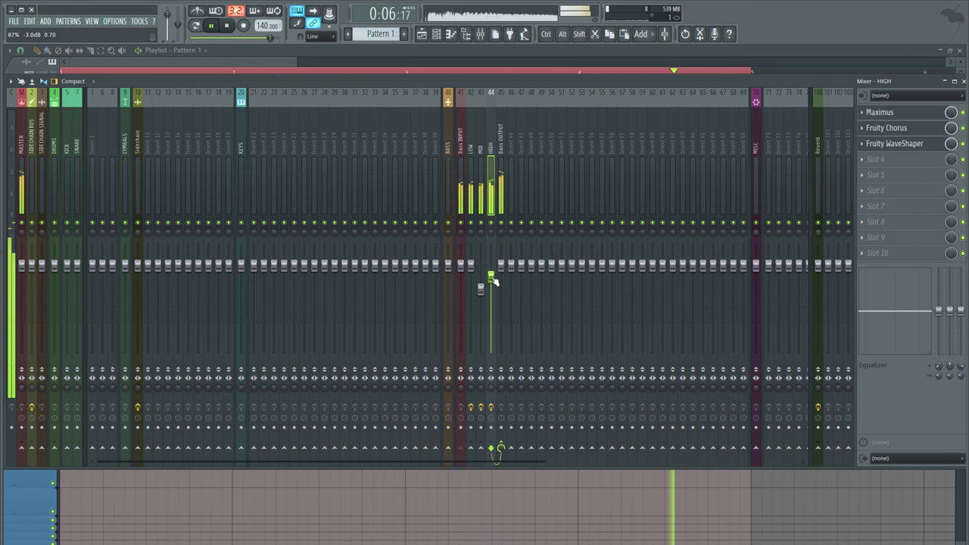
key("space")
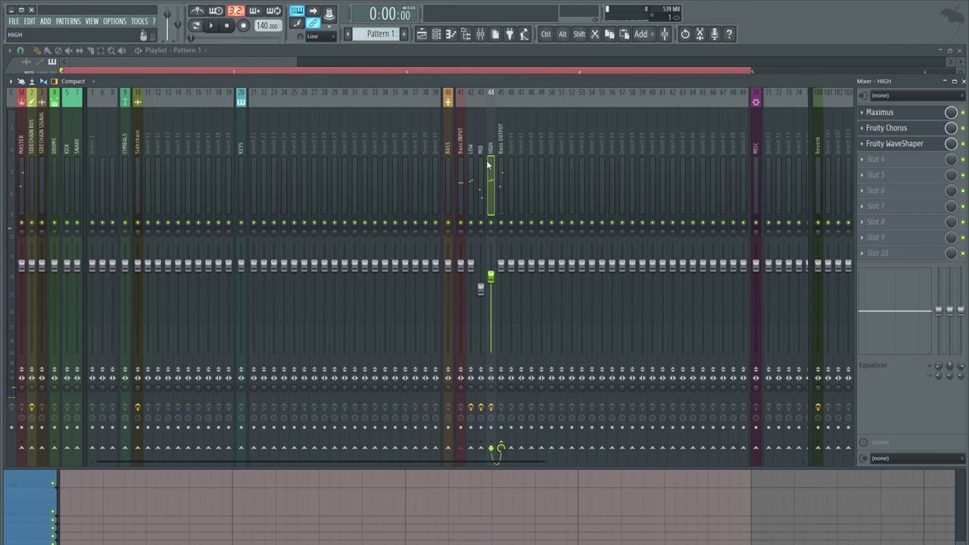
Insert Fruity Flangus into the MID track's second effect slot, ahead of CamelCrusher.
left_click(481, 281)
left_click_drag(885, 126, 886, 134)
left_click(885, 133)
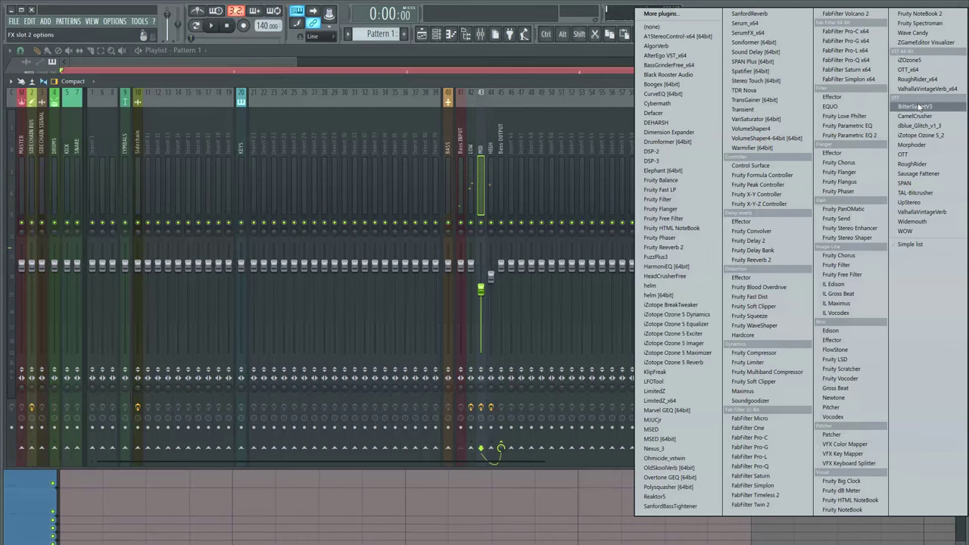
left_click(848, 182)
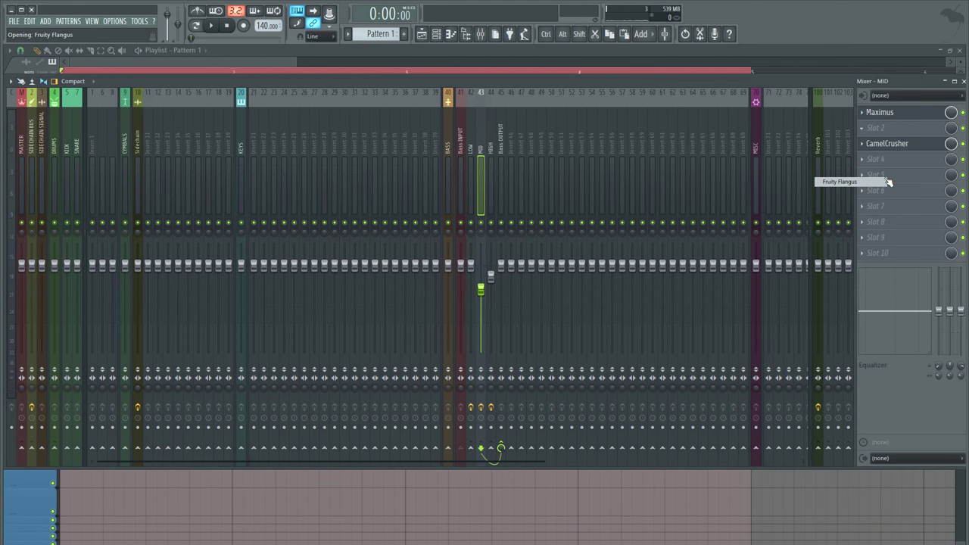
Raise the Fruity Flangus wet and dry levels, set its depth to about 76%, and close the plugin.
left_click_drag(144, 143, 426, 194)
left_click_drag(496, 171, 496, 164)
left_click_drag(472, 171, 472, 163)
left_click_drag(357, 186, 356, 175)
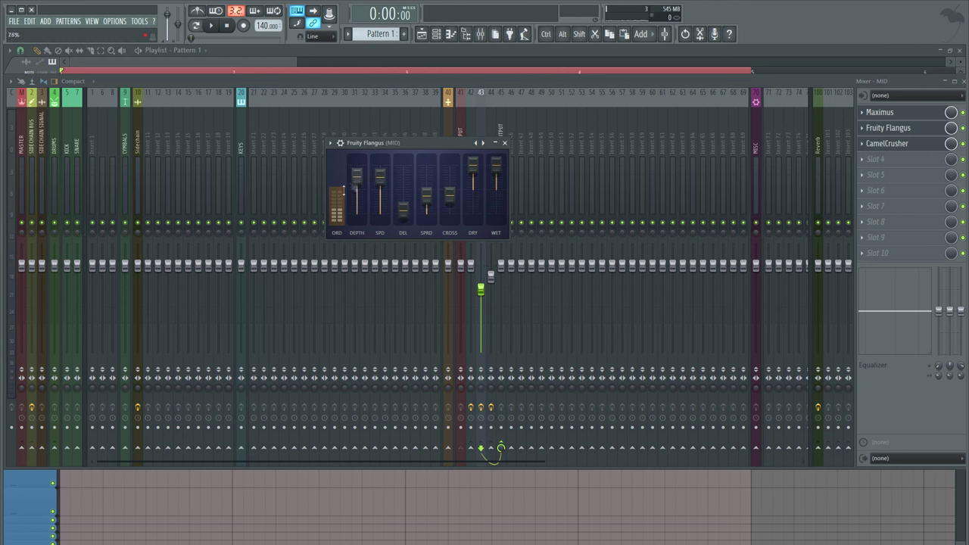
key("Escape")
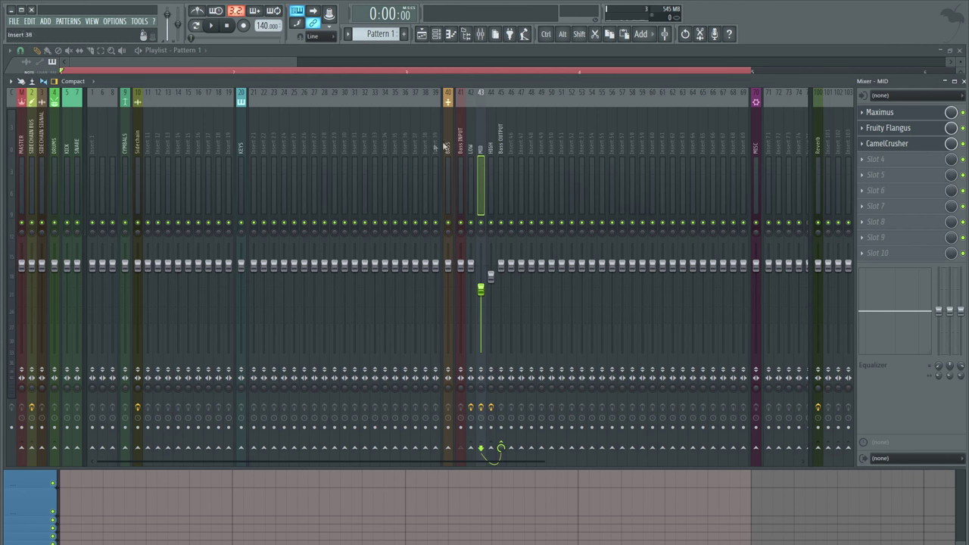
Raise the MID mixer track's volume to about -4.2 dB while the loop plays, and stop the playback.
key("space")
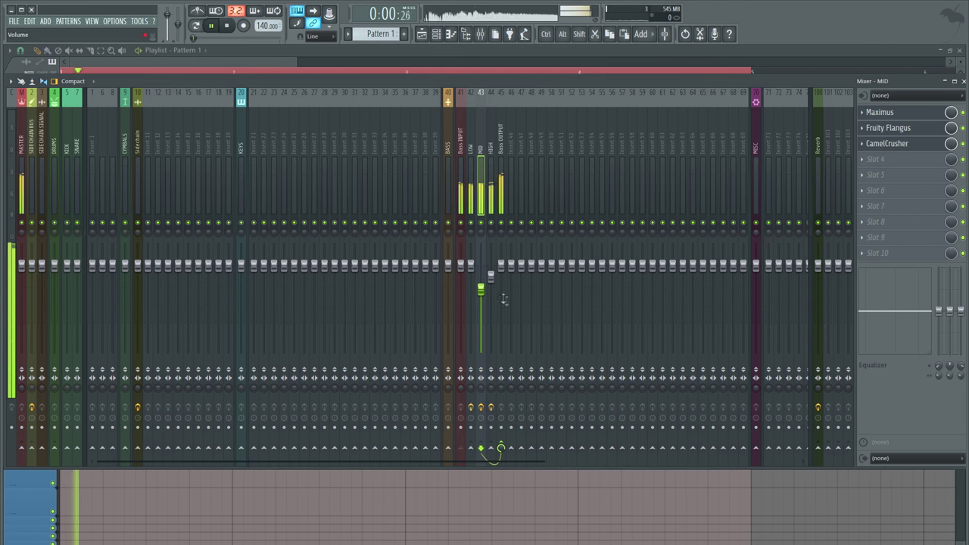
left_click_drag(481, 289, 489, 284)
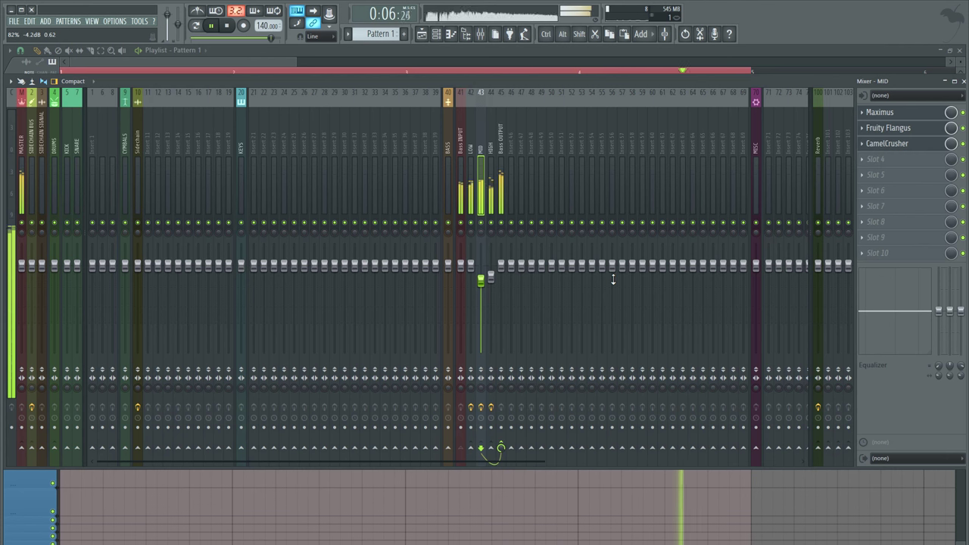
key("space")
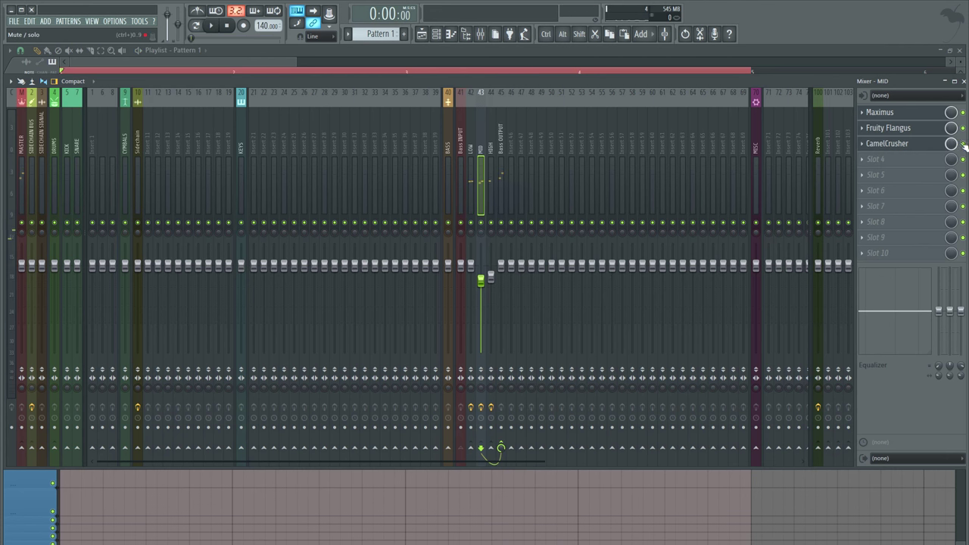
left_click(489, 133)
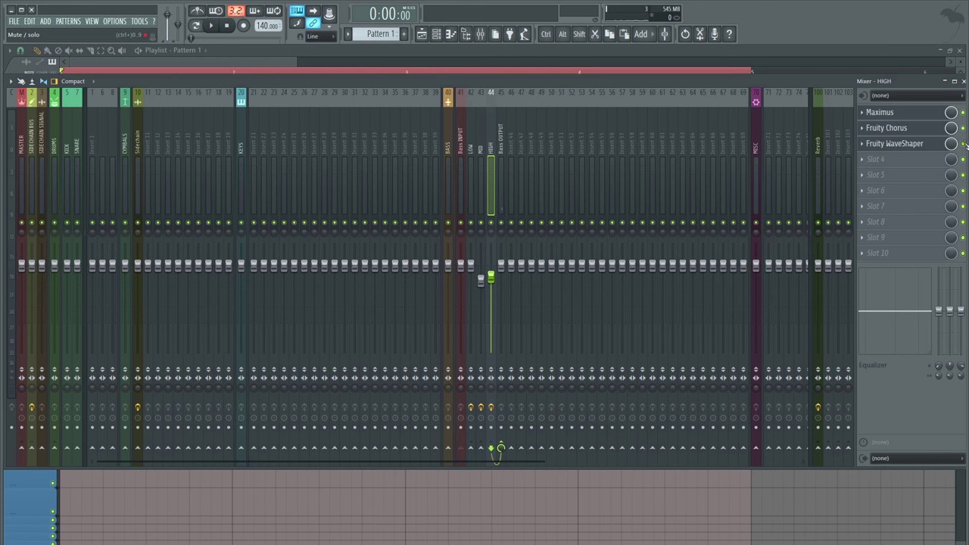
left_click(470, 135)
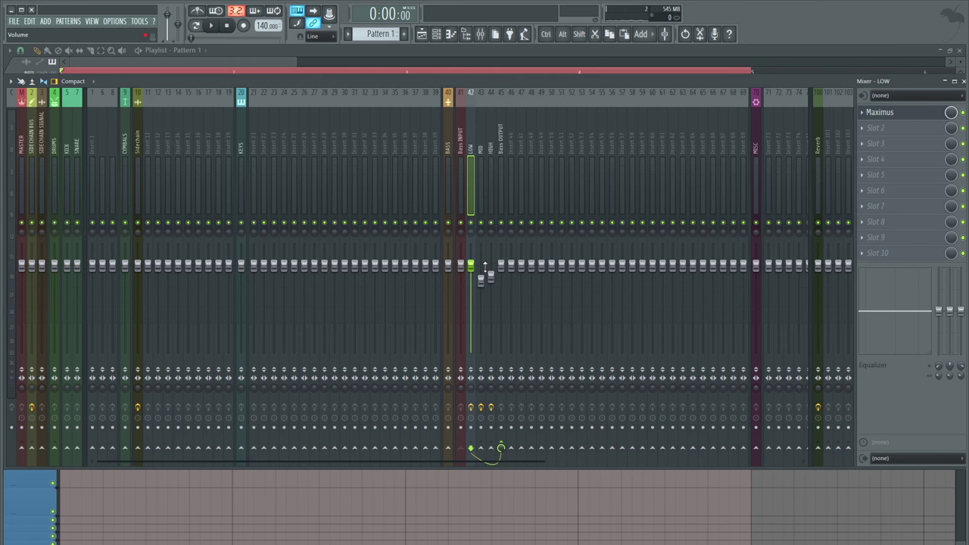
Select the Bass INPUT channel and route it to mixer track 50, bypassing the band-split tracks.
left_click(433, 39)
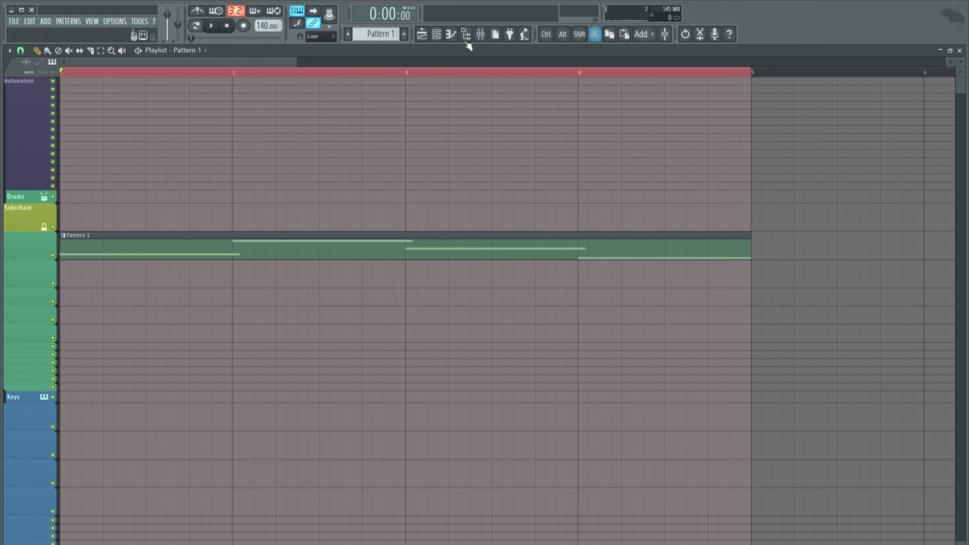
left_click(436, 33)
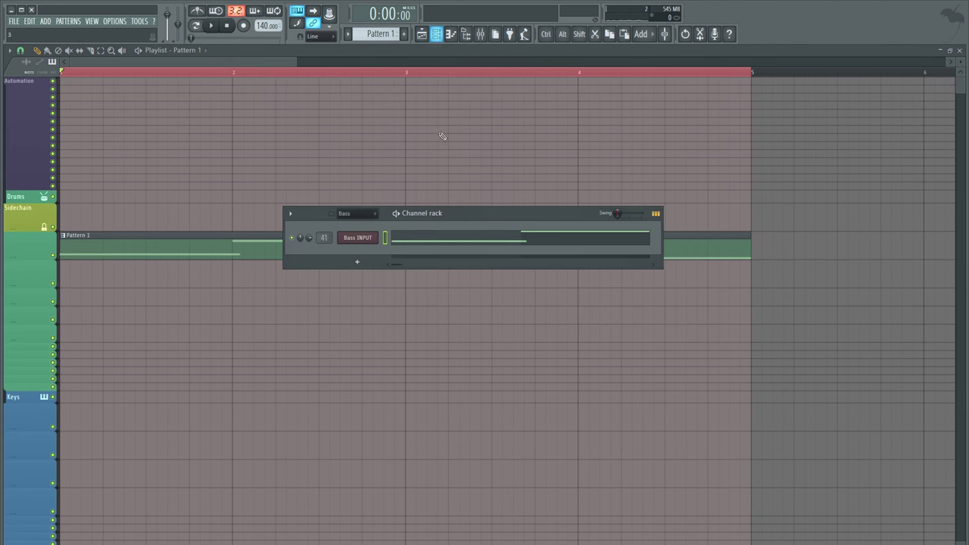
left_click(361, 239)
left_click(488, 38)
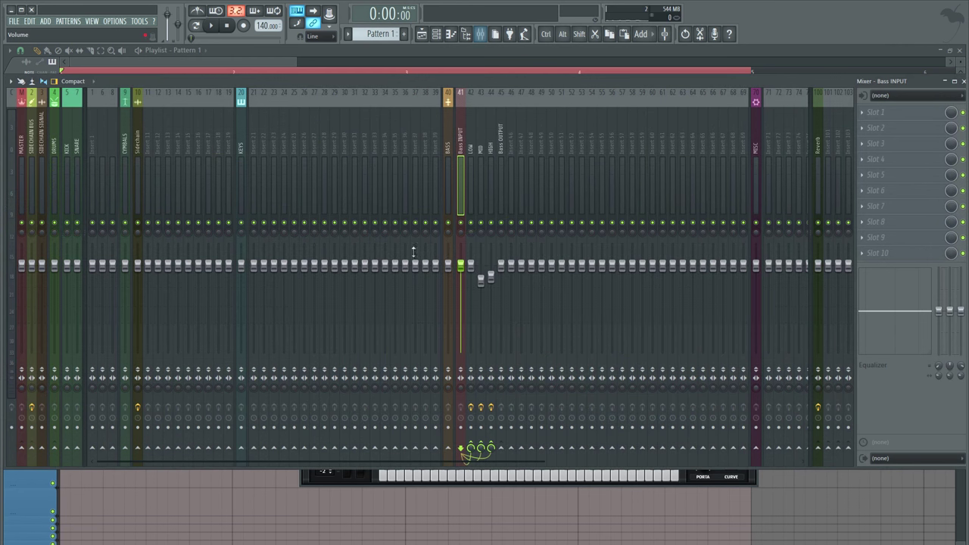
left_click(551, 148)
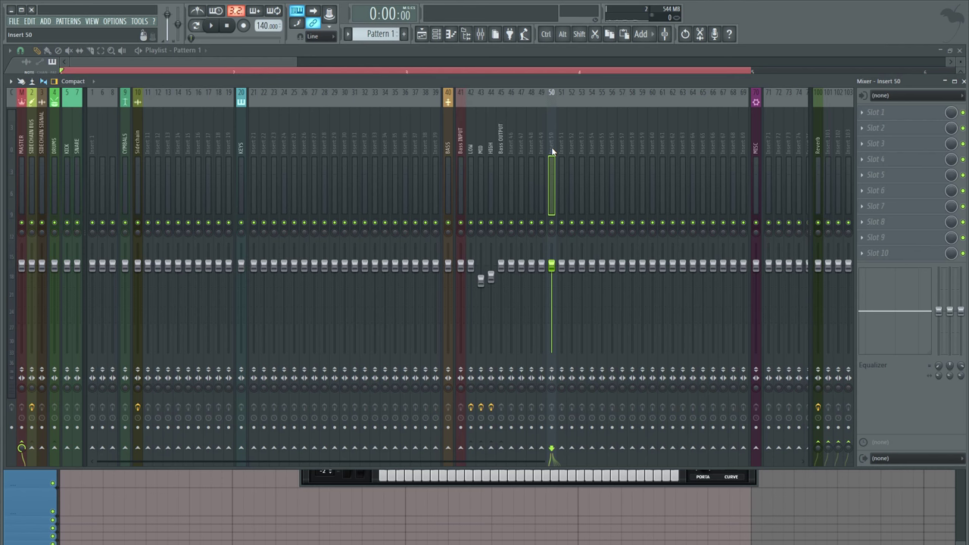
key("ctrl+l")
Play the loop from the playlist to hear the bass without the band processing, and stop it.
left_click(421, 34)
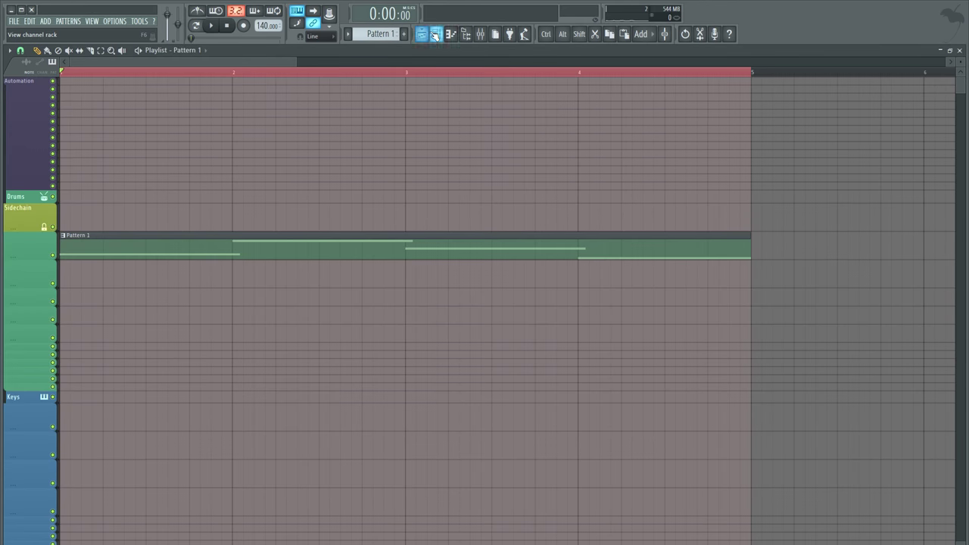
key("space")
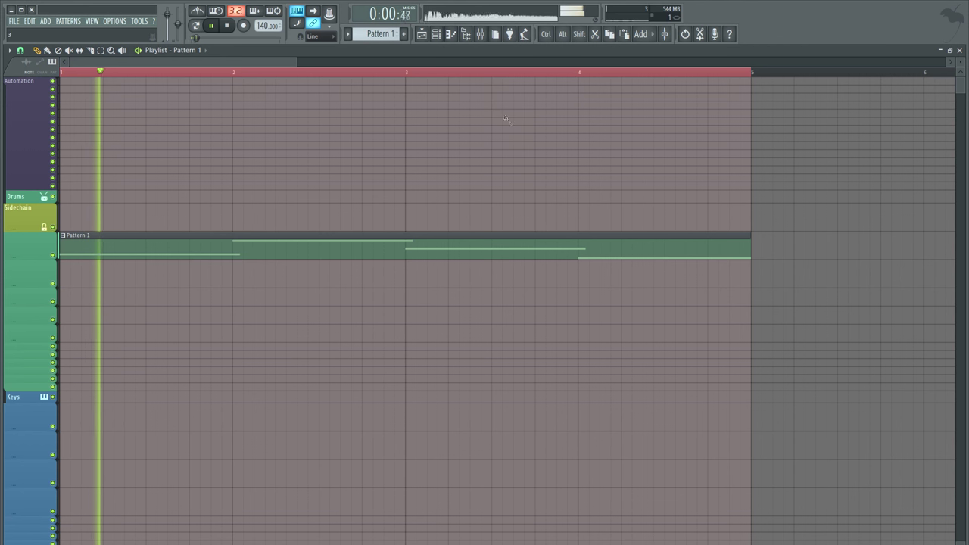
key("space")
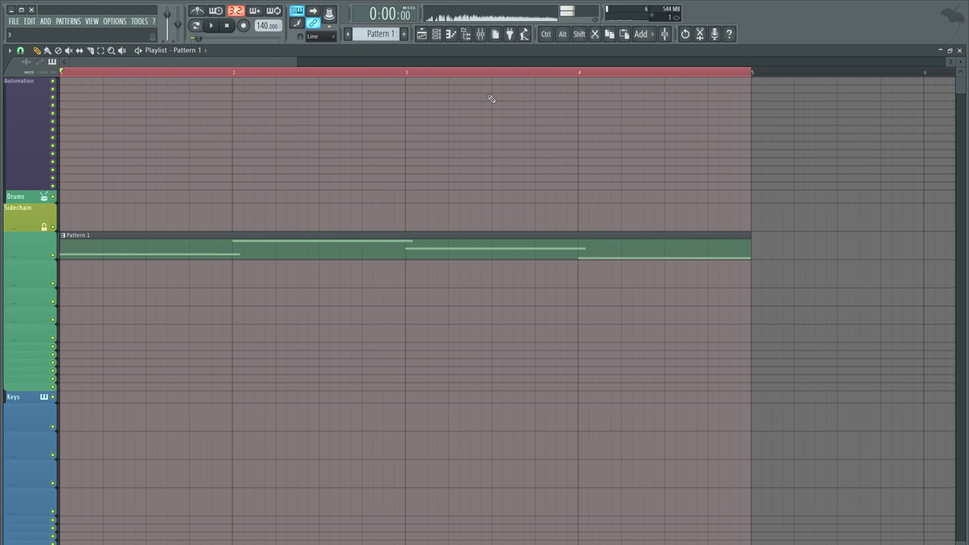
Examine the Bass INPUT channel's mixer assignment, the original Bass INPUT track's routing and the mixer options.
left_click(436, 33)
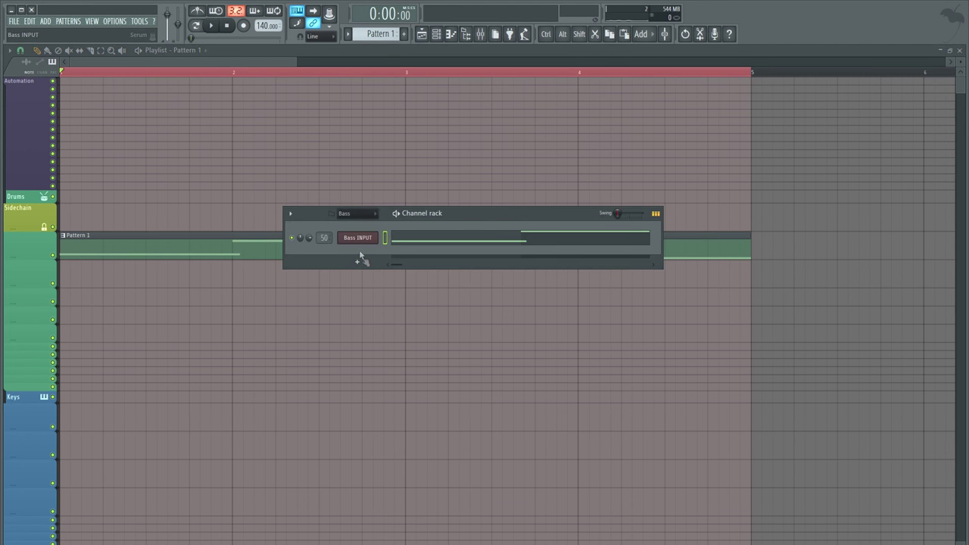
left_click_drag(493, 216, 443, 177)
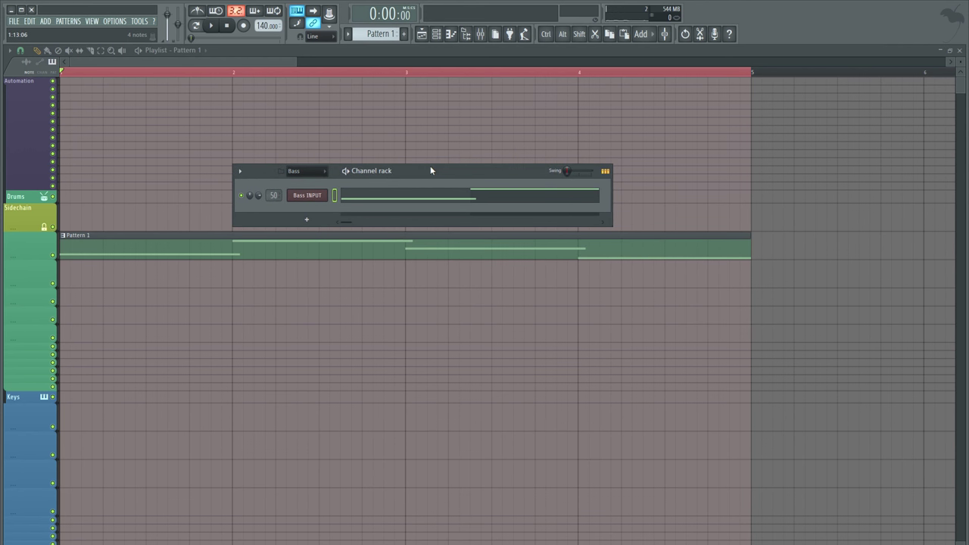
mouse_move(430, 166)
left_mouse_down()
mouse_move(421, 171)
mouse_move(430, 171)
left_mouse_up()
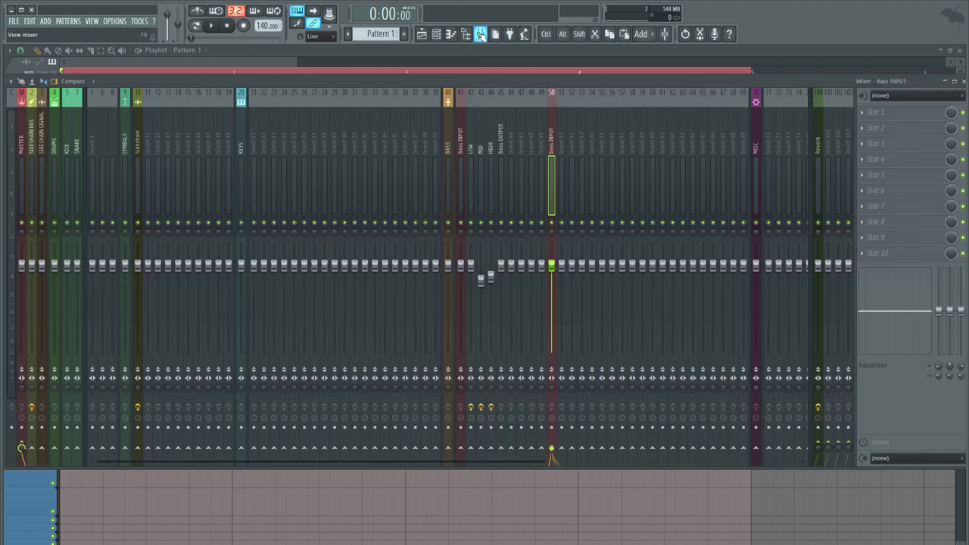
left_click(480, 33)
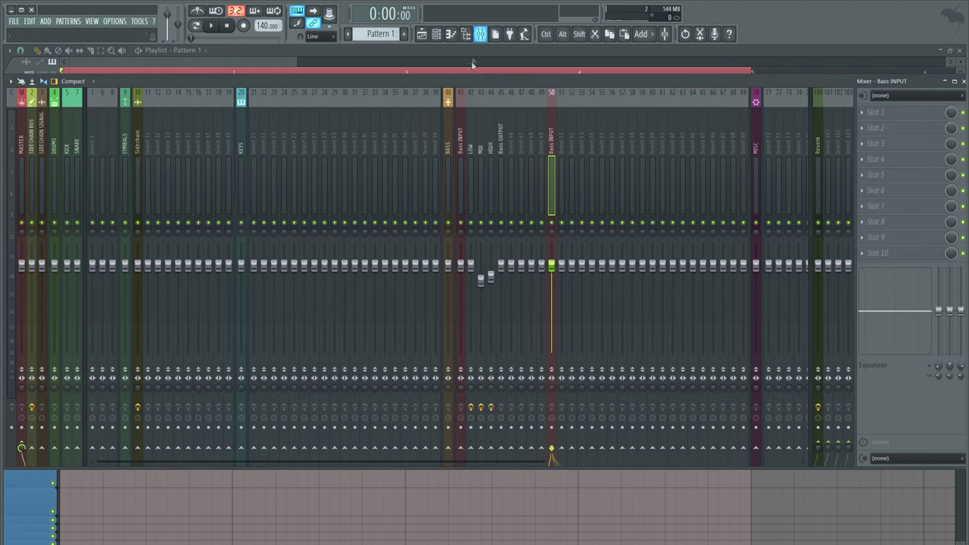
left_click(461, 141)
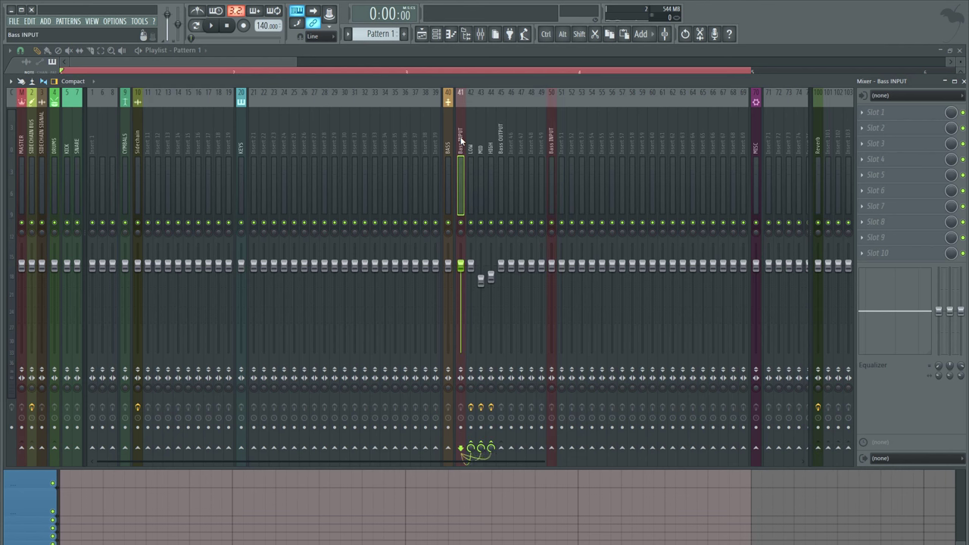
left_click(11, 81)
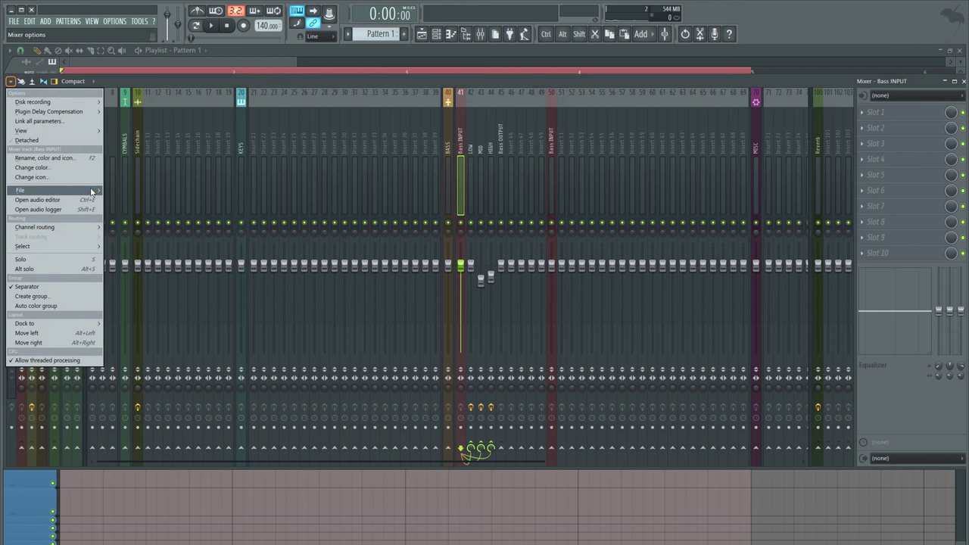
left_click(454, 86)
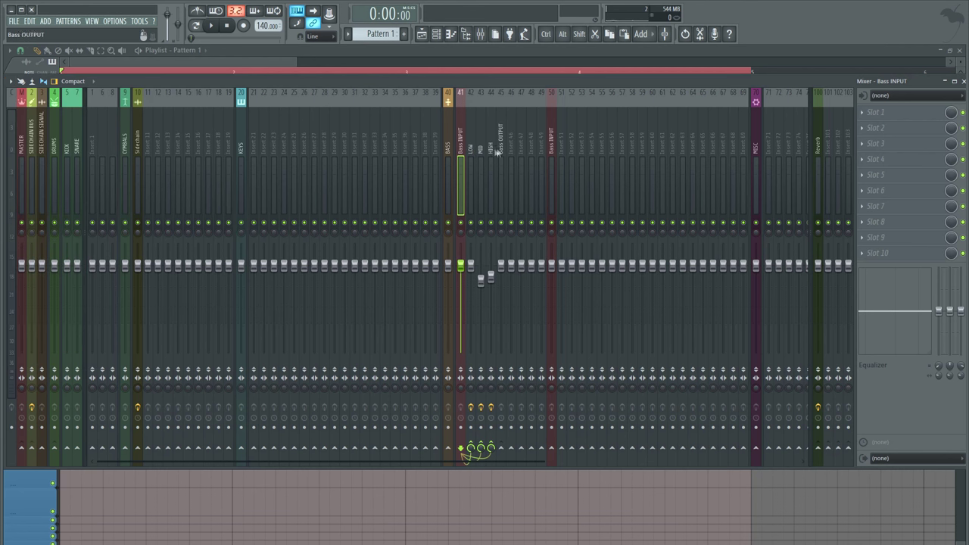
Inspect the Serum settings of the Bass INPUT channel and close the synth.
left_click(422, 34)
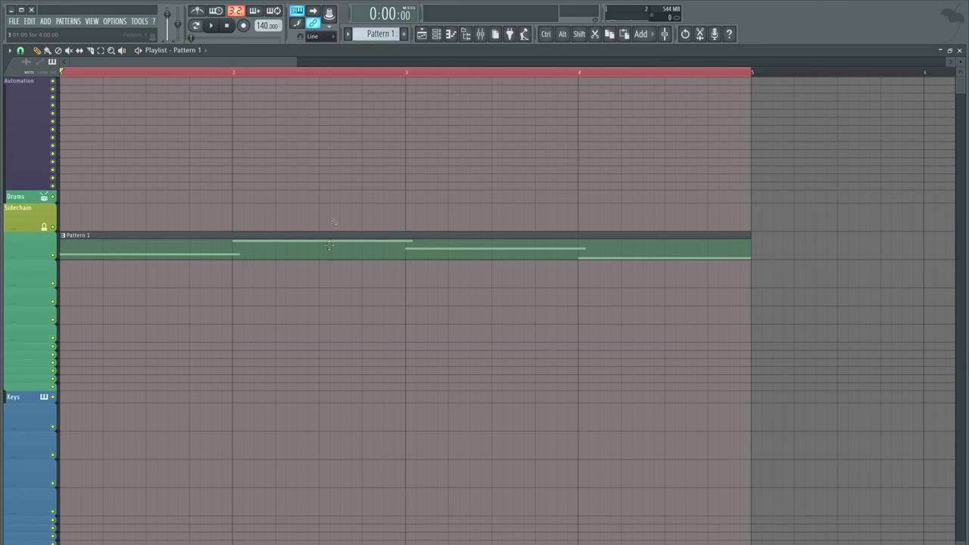
left_click(440, 36)
left_click(316, 202)
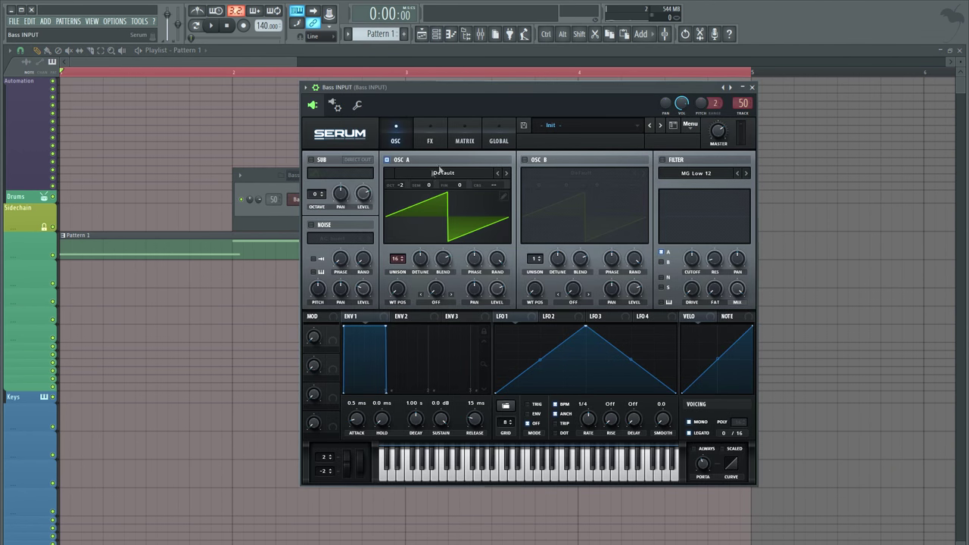
left_click(128, 193)
Add a Patcher channel to the channel rack.
left_click(436, 35)
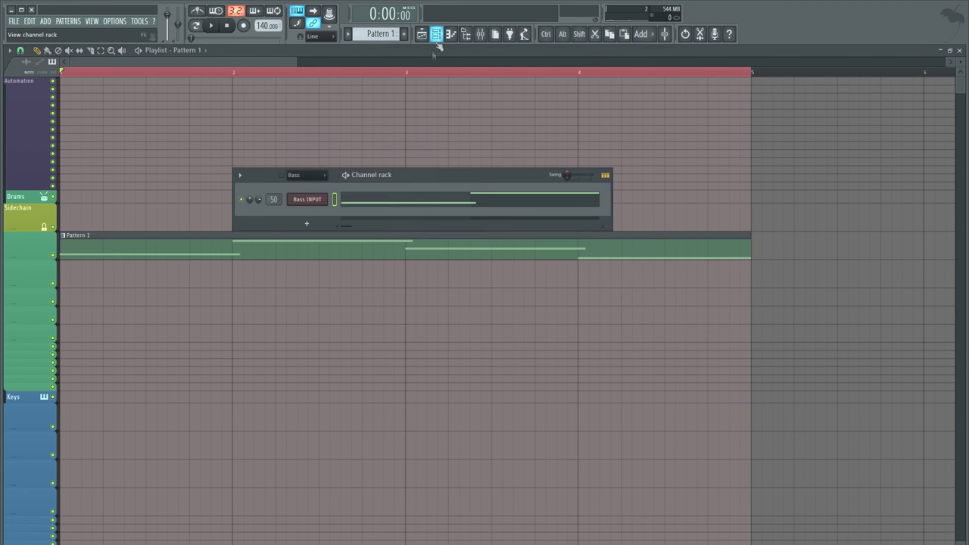
left_click(303, 223)
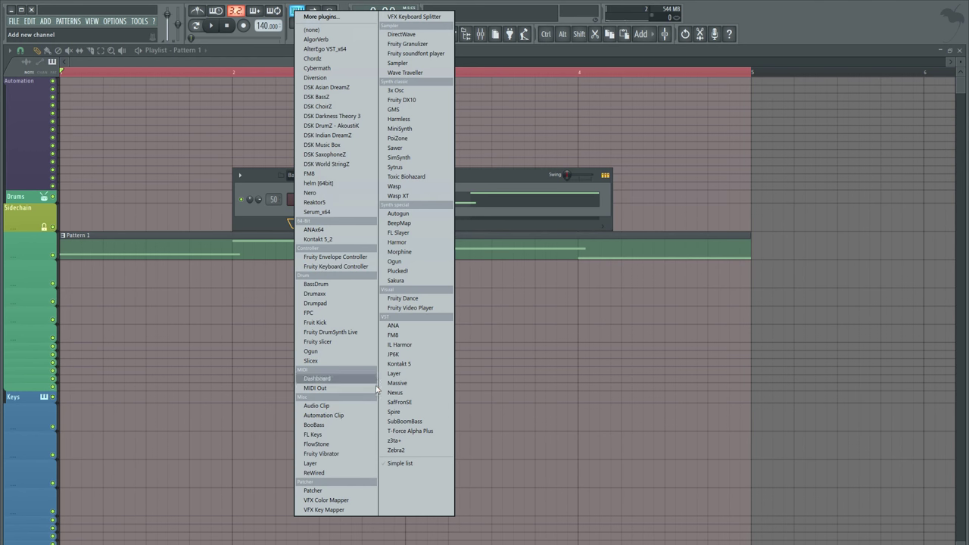
left_click(363, 490)
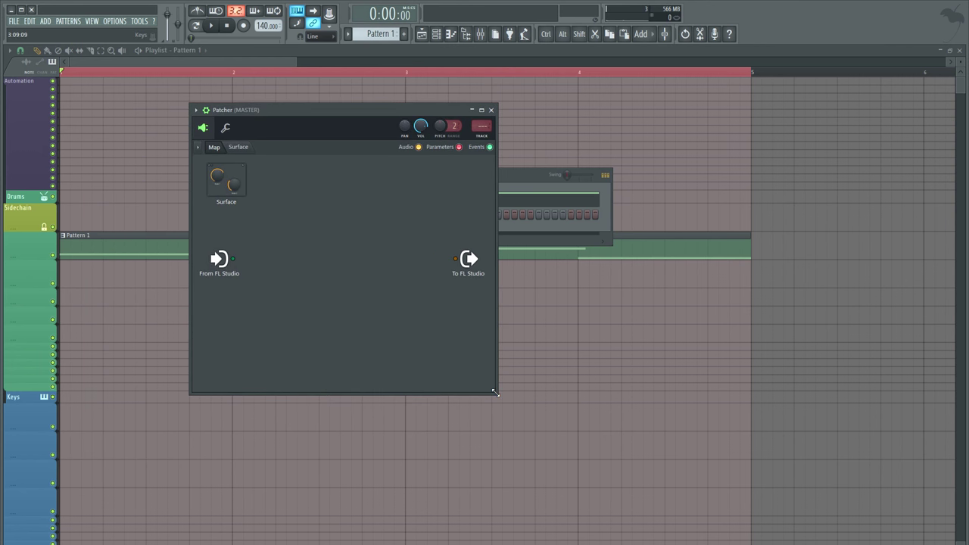
Enlarge the Patcher window and move the From FL Studio and To FL Studio modules far apart on the map.
left_click_drag(495, 392, 852, 479)
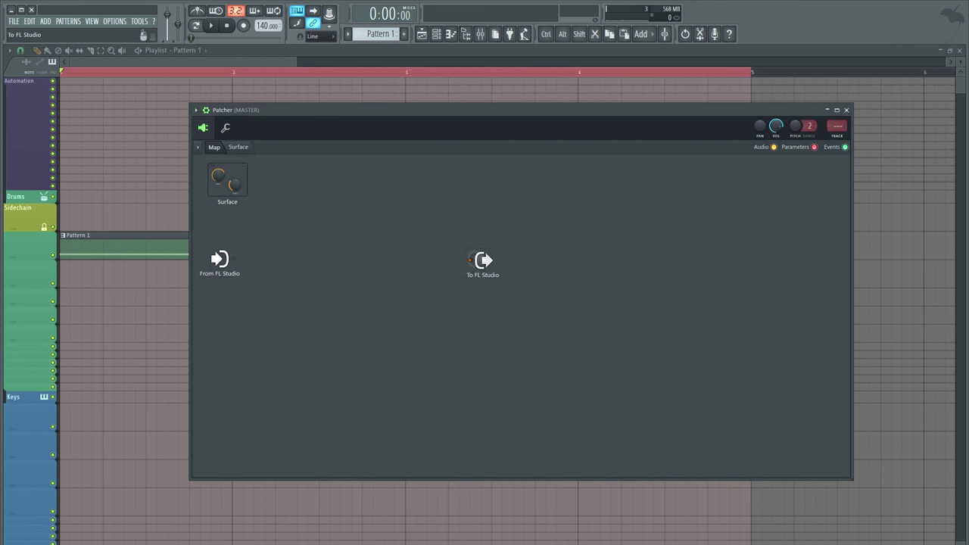
left_click_drag(475, 259, 805, 283)
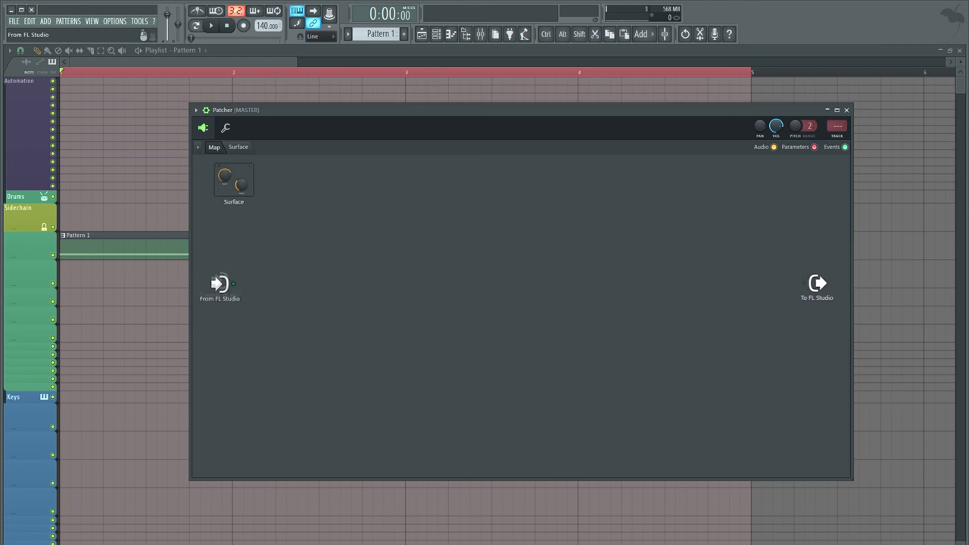
left_click_drag(819, 286, 819, 300)
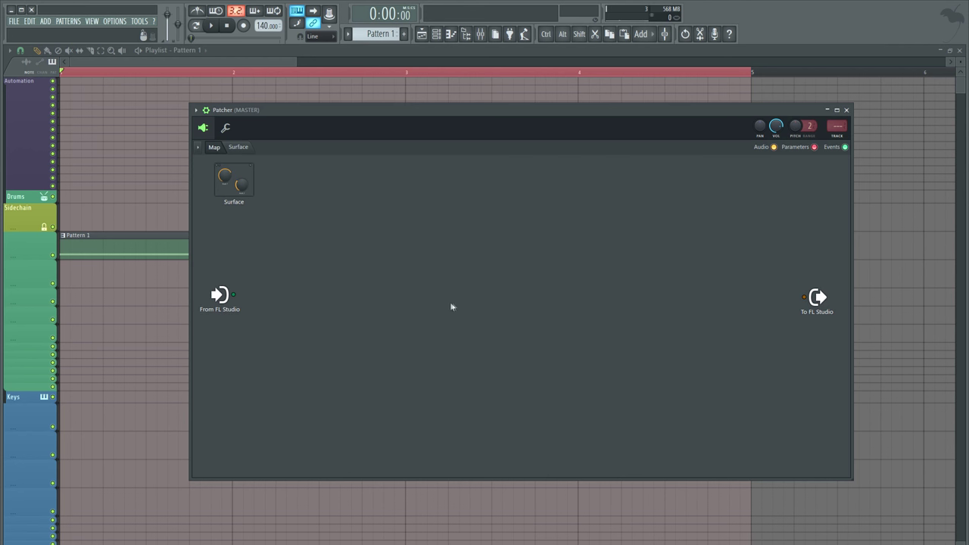
Add Serum_x64 as a generator in Patcher and set its oscillator A octave to -1.
right_click(271, 298)
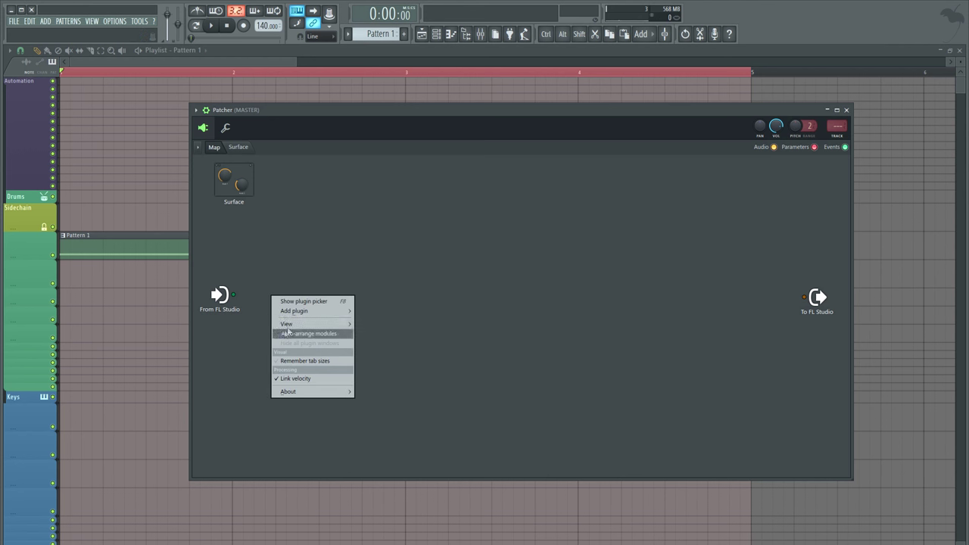
mouse_move(330, 311)
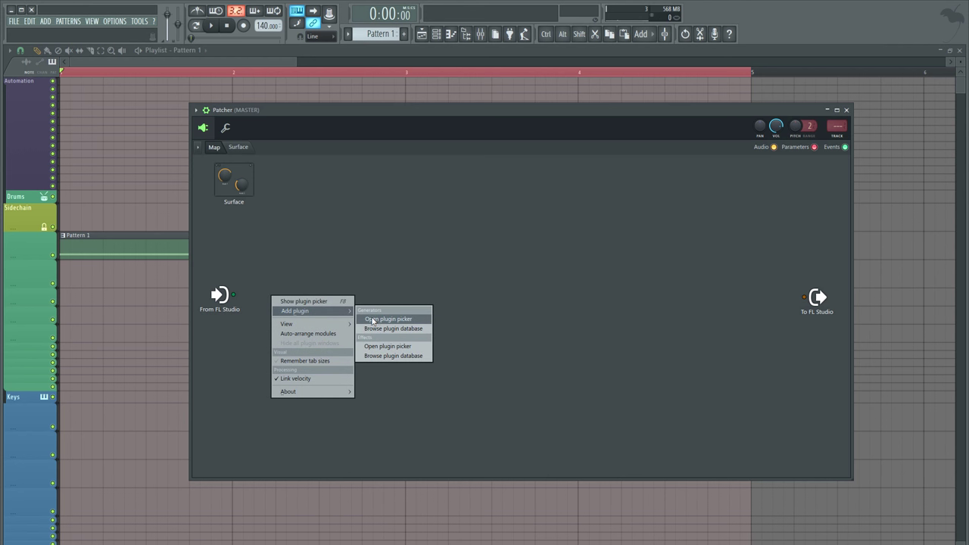
left_click(372, 318)
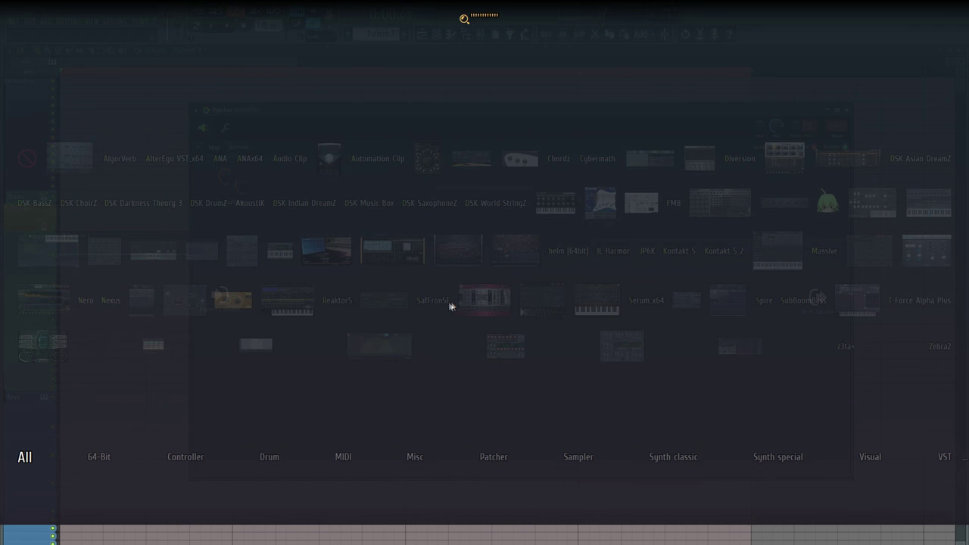
left_click_drag(595, 300, 316, 301)
double_click(316, 301)
left_click_drag(340, 232, 397, 147)
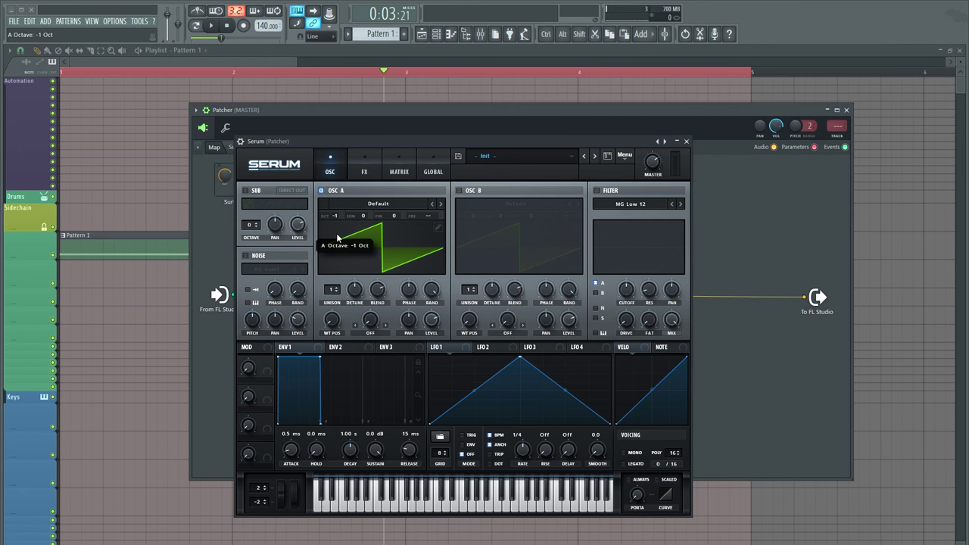
Set Serum's oscillator A to octave -2 with 16 unison voices, enable mono legato, and add Tube distortion with 74% drive.
left_click_drag(331, 289, 333, 257)
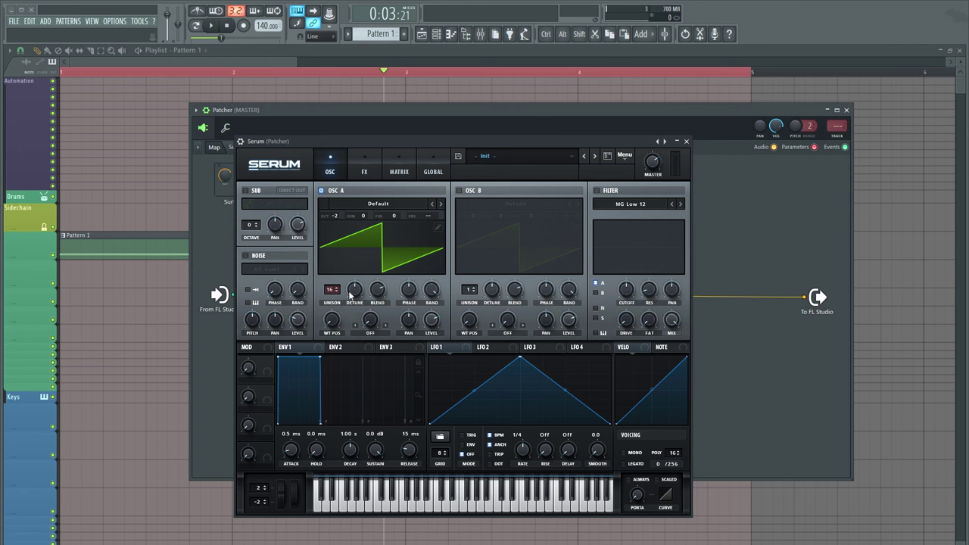
left_click(364, 164)
left_click(249, 207)
left_click_drag(569, 199, 576, 150)
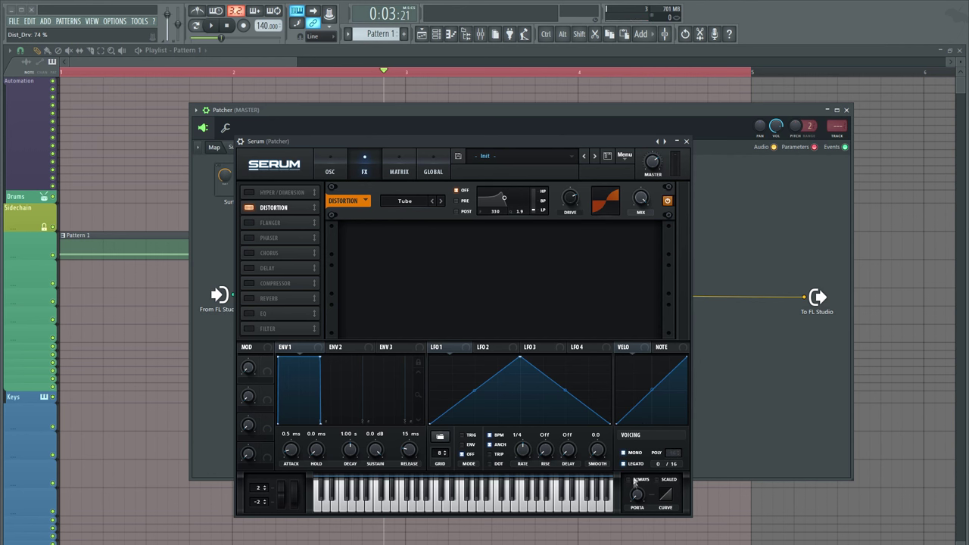
Audition the Serum bass with several notes, then close the Patcher and Serum windows.
key("z")
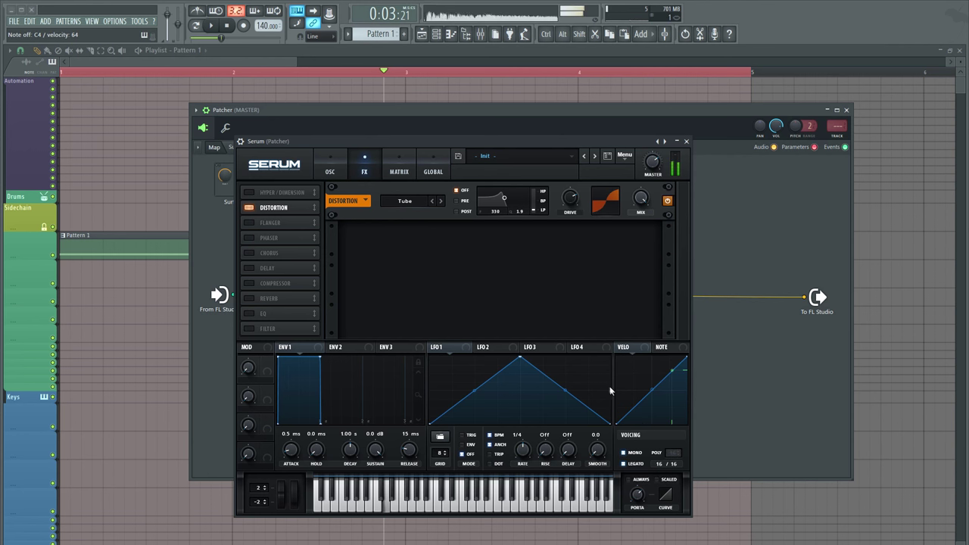
key("n")
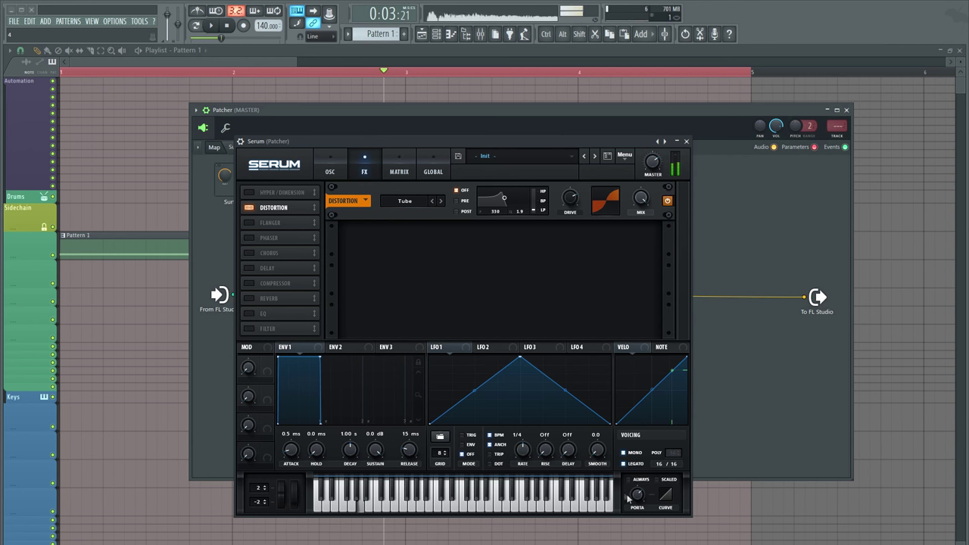
key("r")
key("y")
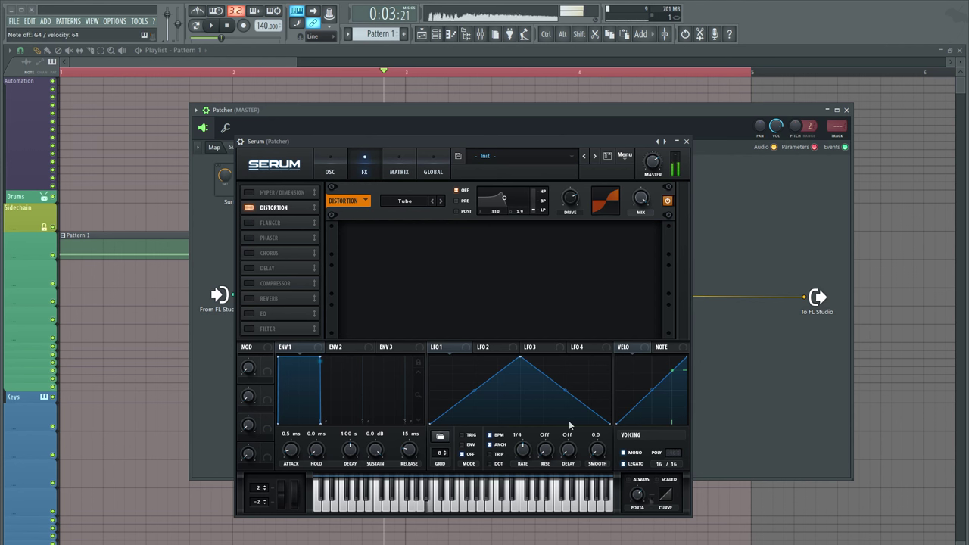
key("n")
key("t")
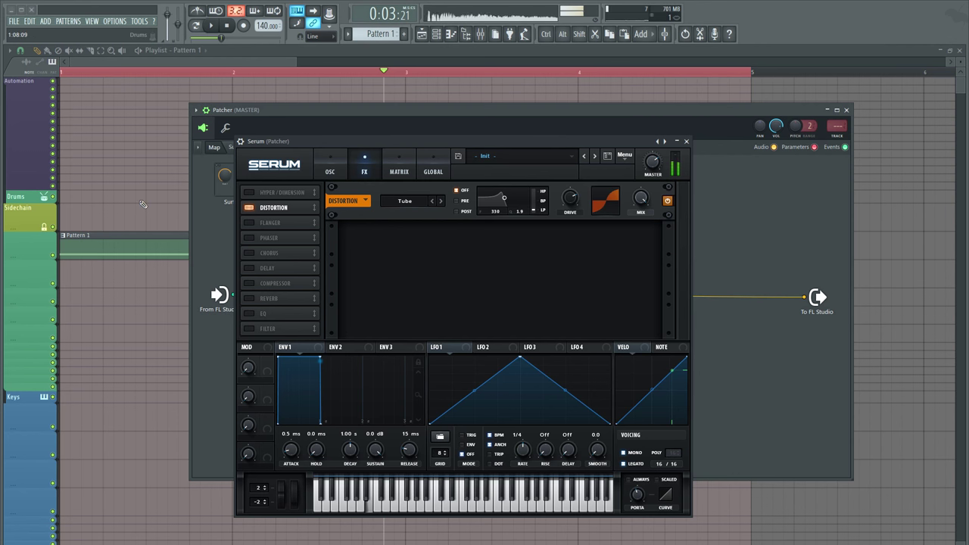
key("Escape")
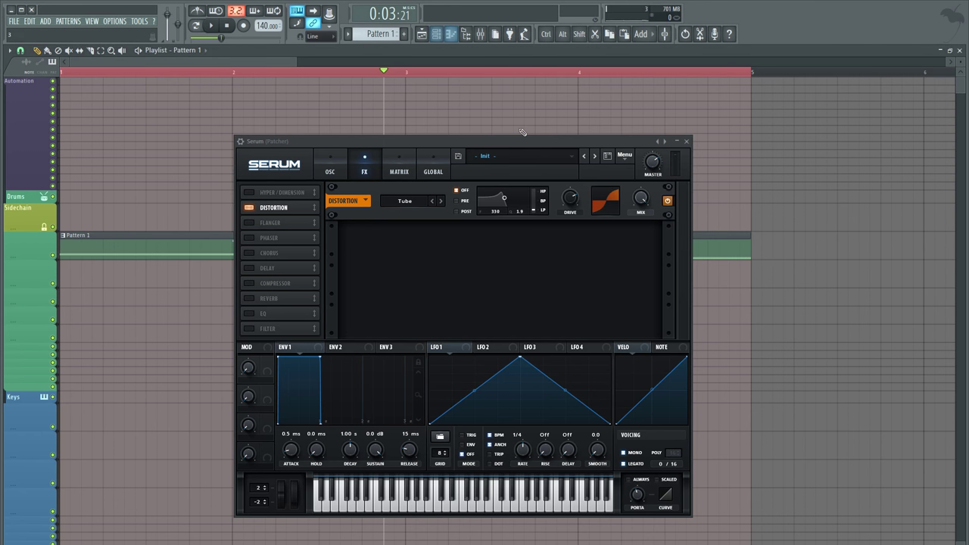
left_click_drag(522, 142, 699, 81)
left_click(864, 80)
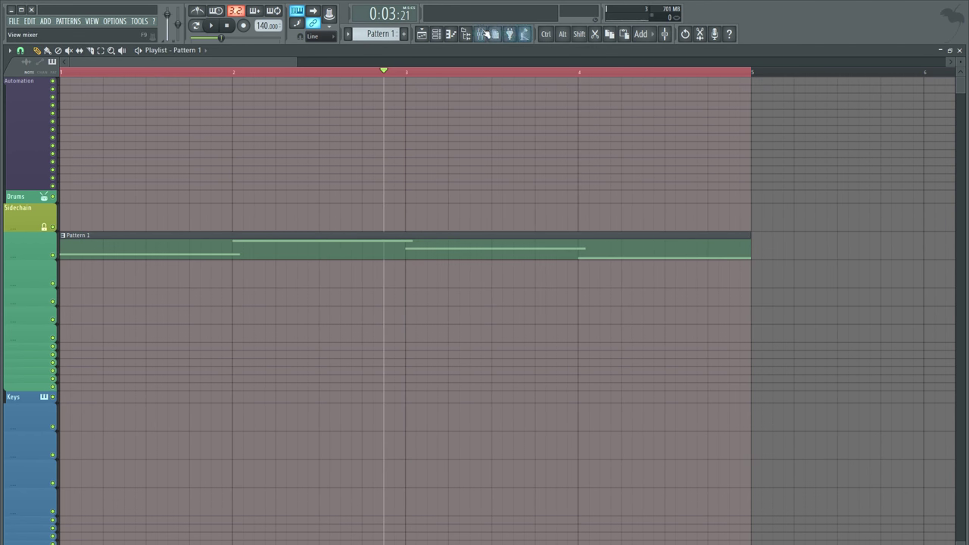
Move the notes of the Bass INPUT channel to the Patcher channel in the channel rack and start playback.
left_click(436, 34)
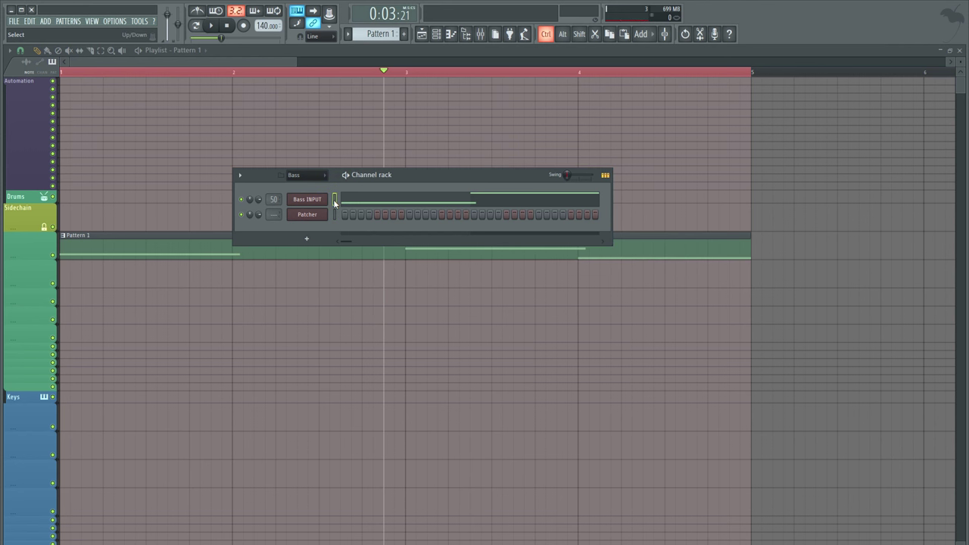
left_click_drag(334, 203, 338, 214)
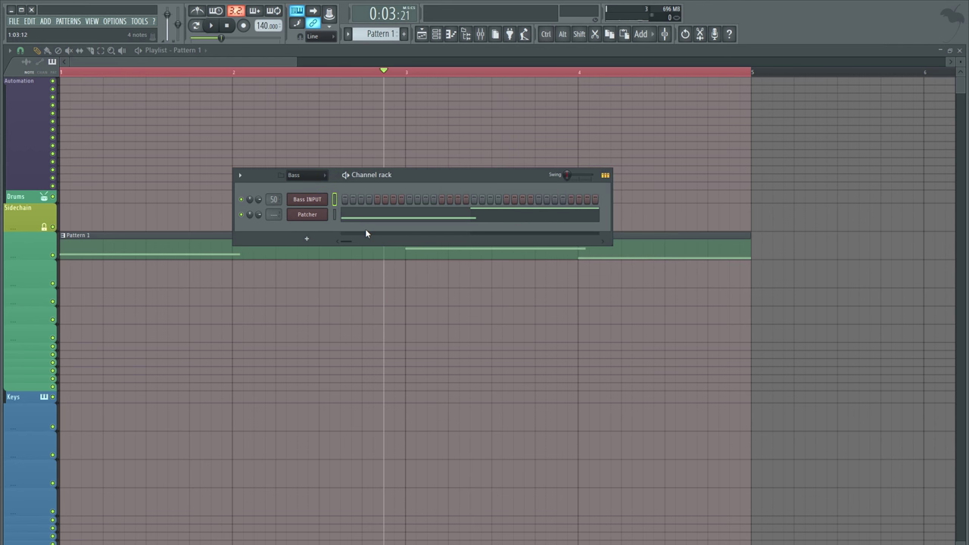
key("space")
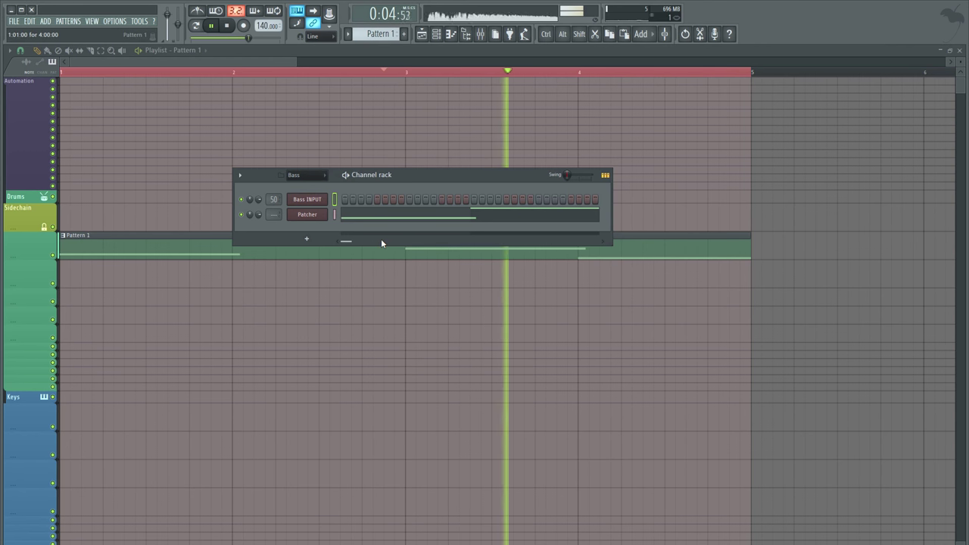
Reopen Patcher, stop playback and disconnect Serum's audio output from the To FL Studio module.
left_click(306, 215)
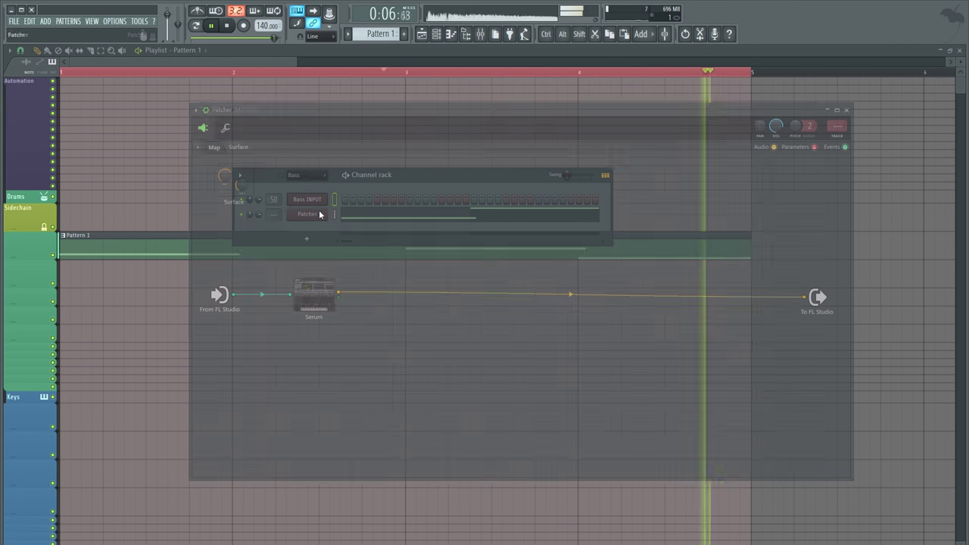
key("space")
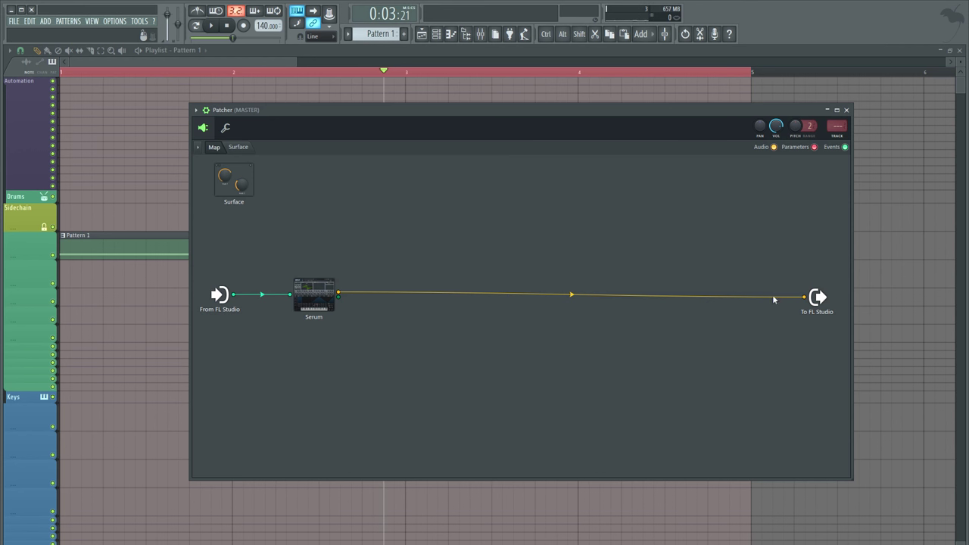
left_click_drag(805, 297, 661, 279)
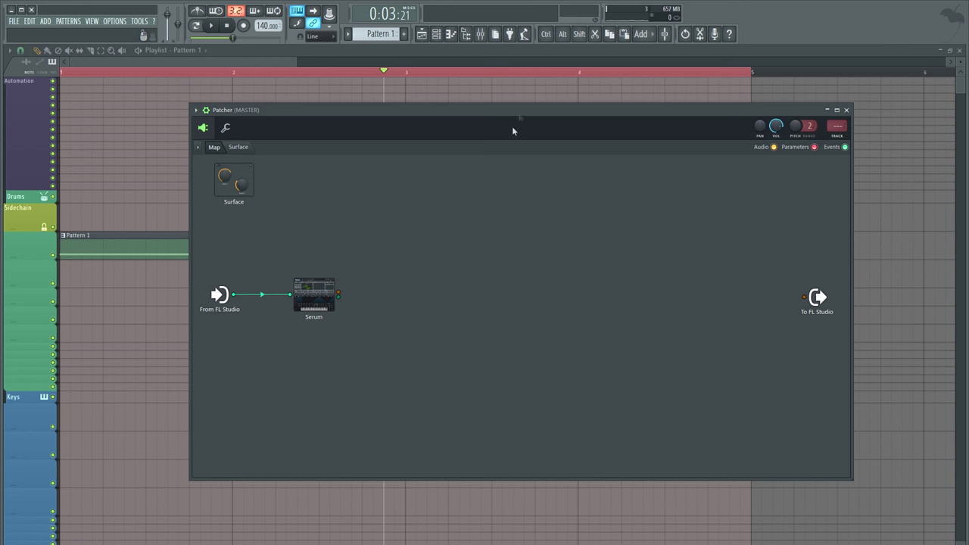
Add three Fruity Parametric EQ 2 effects to the Patcher map, stacked vertically beside Serum.
right_click(393, 242)
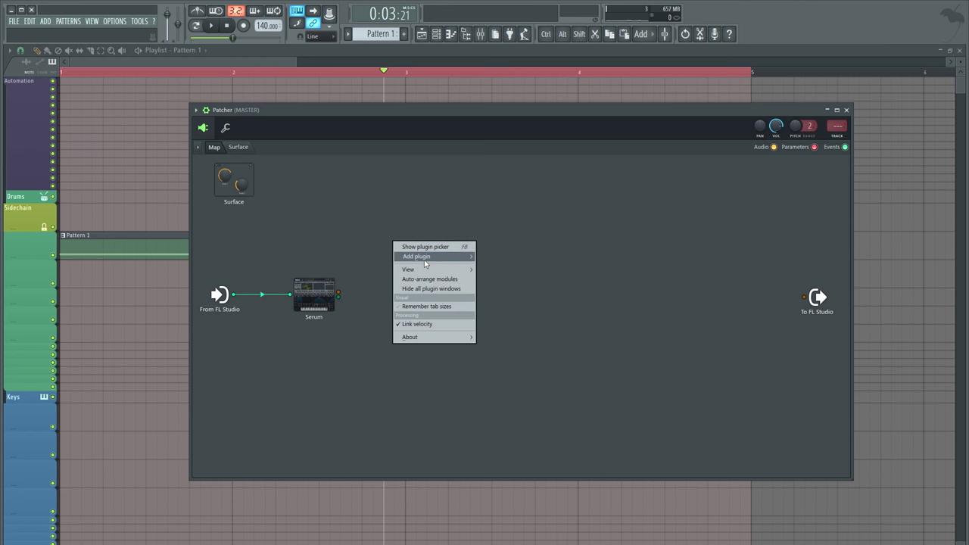
mouse_move(424, 260)
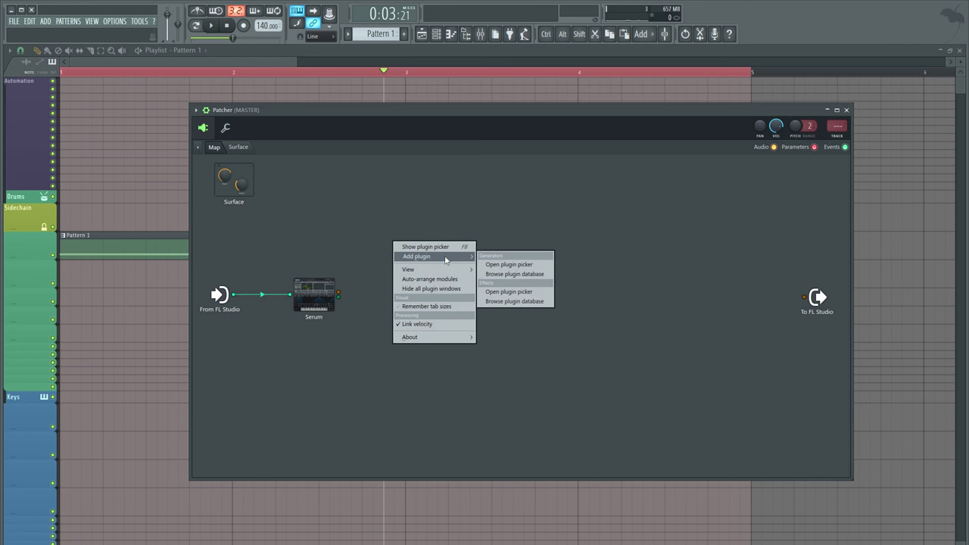
left_click(505, 293)
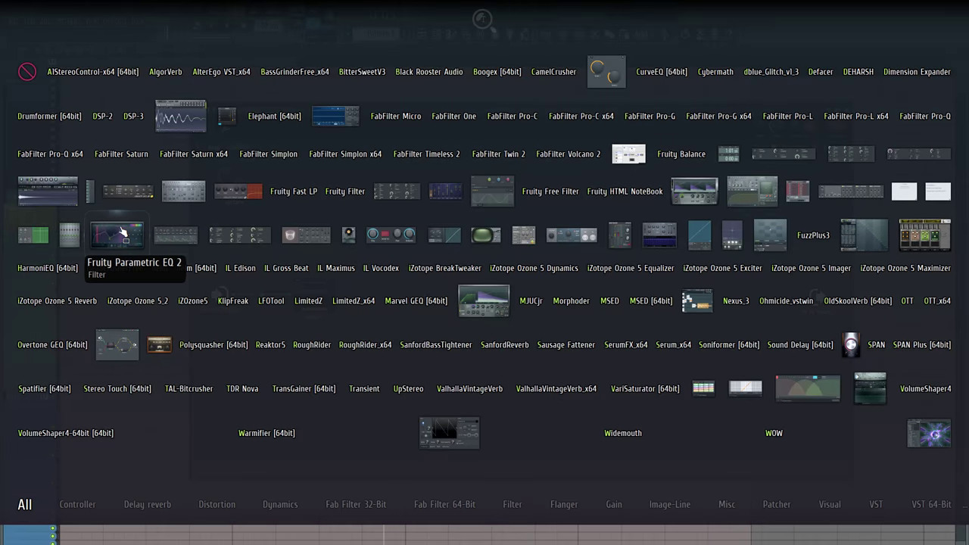
left_click_drag(118, 237, 453, 250)
right_click(447, 305)
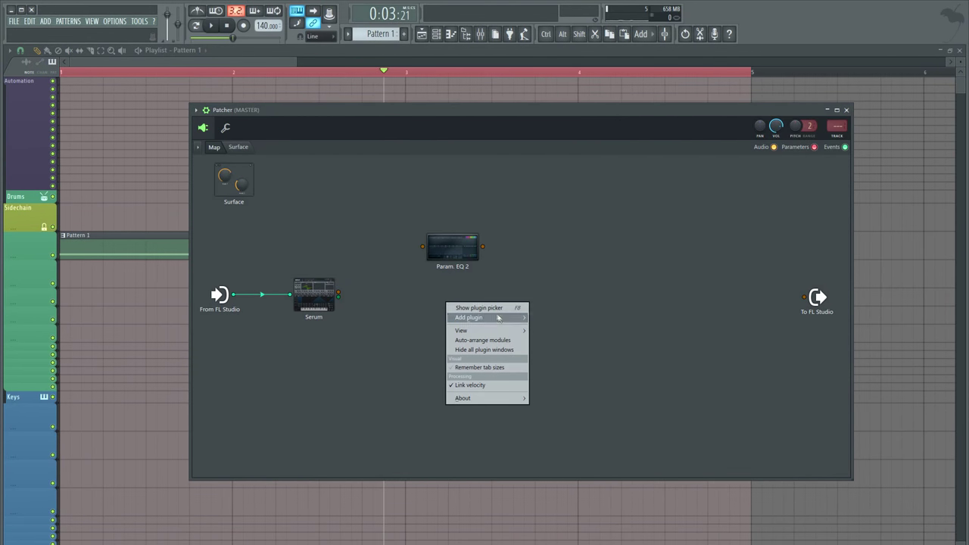
mouse_move(477, 319)
left_click(557, 352)
left_click_drag(117, 236, 454, 311)
right_click(445, 378)
mouse_move(474, 392)
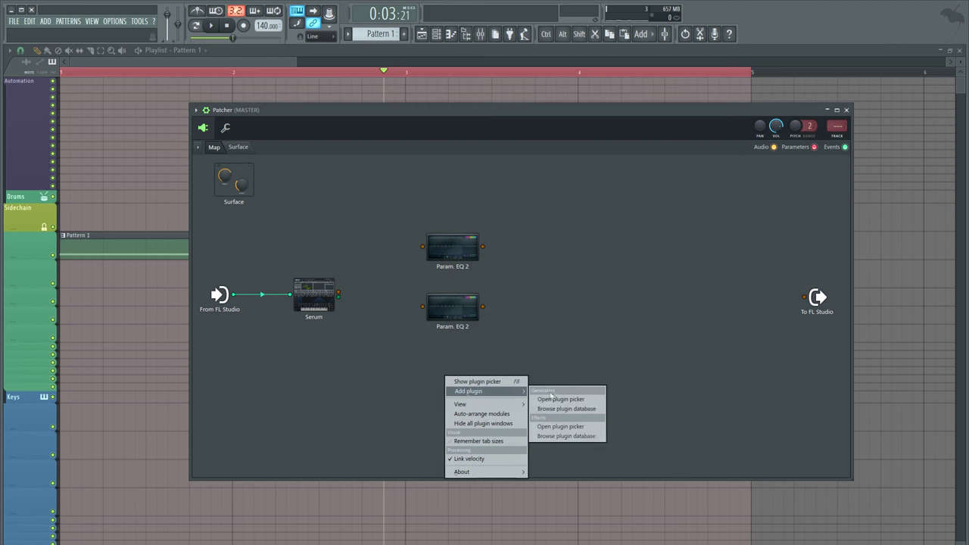
left_click(554, 426)
left_click_drag(117, 236, 446, 373)
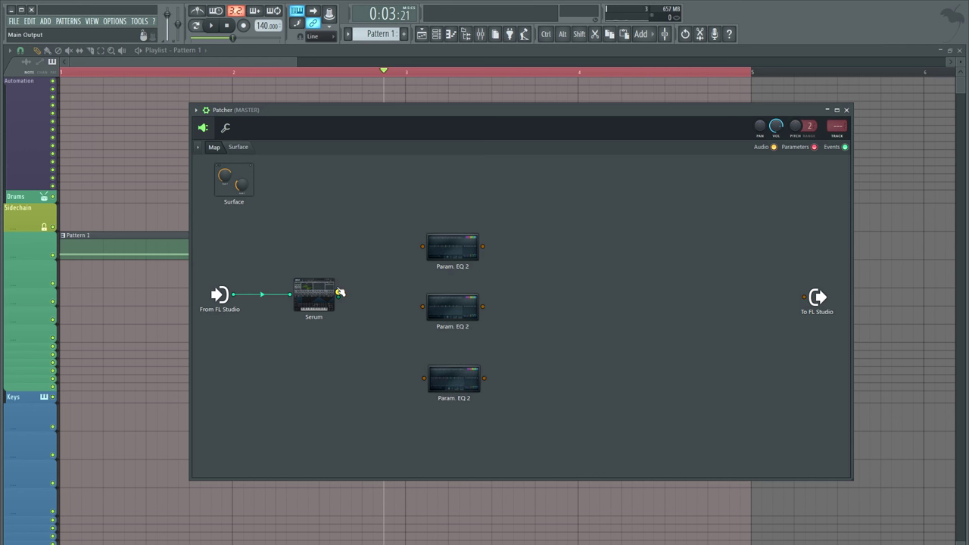
Connect Serum's audio output to the inputs of all three Param. EQ 2 modules.
left_click_drag(338, 292, 422, 246)
left_click_drag(338, 292, 423, 306)
left_click_drag(338, 291, 424, 377)
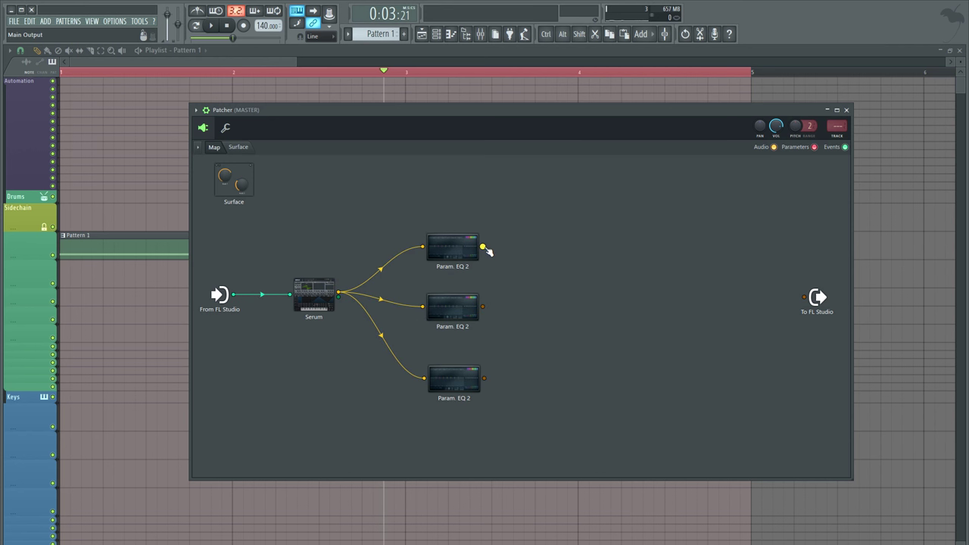
Move the To FL Studio module closer and add a Fruity Limiter between the EQs and it.
left_click_drag(483, 247, 598, 263)
left_click_drag(482, 247, 660, 281)
left_click_drag(817, 297, 750, 322)
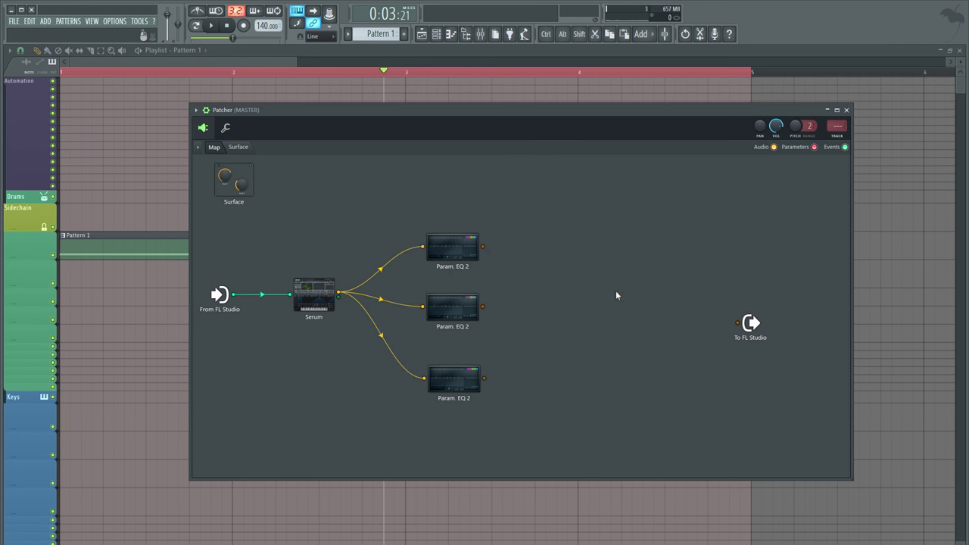
right_click(595, 282)
mouse_move(636, 297)
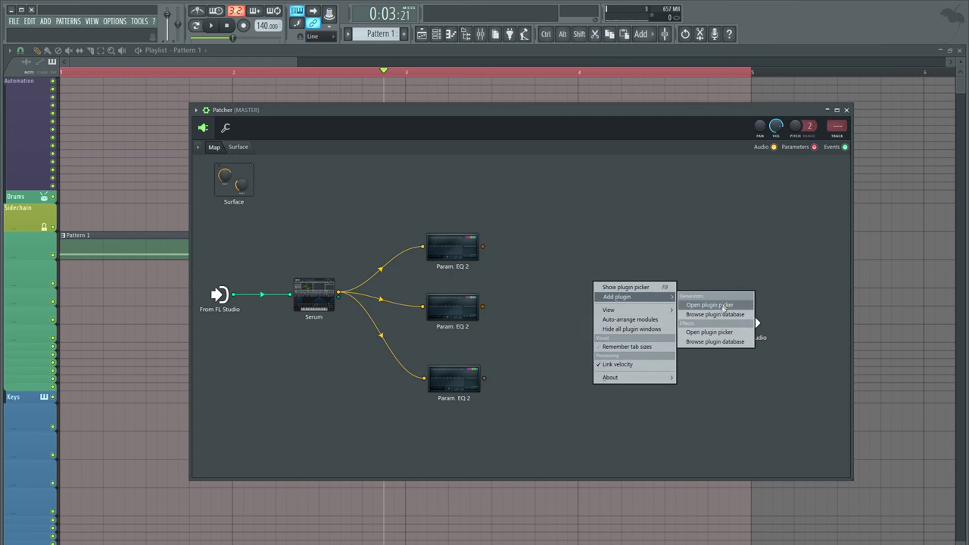
left_click(703, 334)
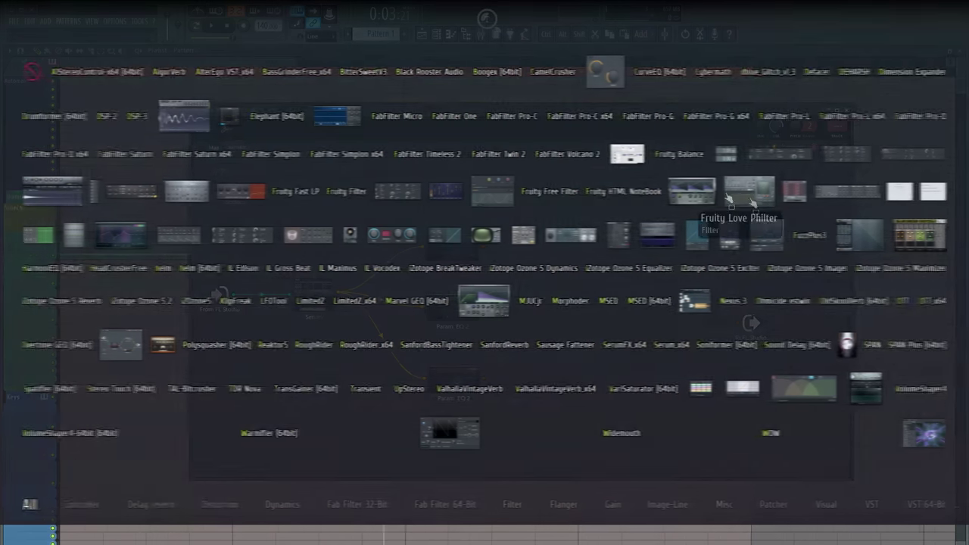
left_click_drag(685, 198, 625, 317)
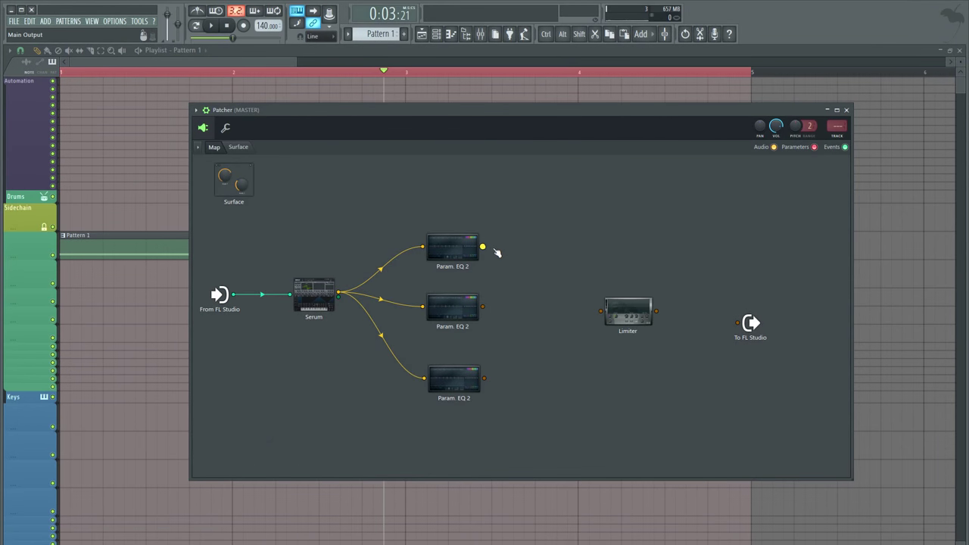
Route the three EQ outputs into the Limiter, connect the Limiter to To FL Studio, and shift the Limiter slightly toward the output.
left_click_drag(482, 246, 600, 310)
left_click_drag(482, 307, 600, 310)
left_click_drag(483, 377, 736, 322)
left_click_drag(611, 323, 630, 322)
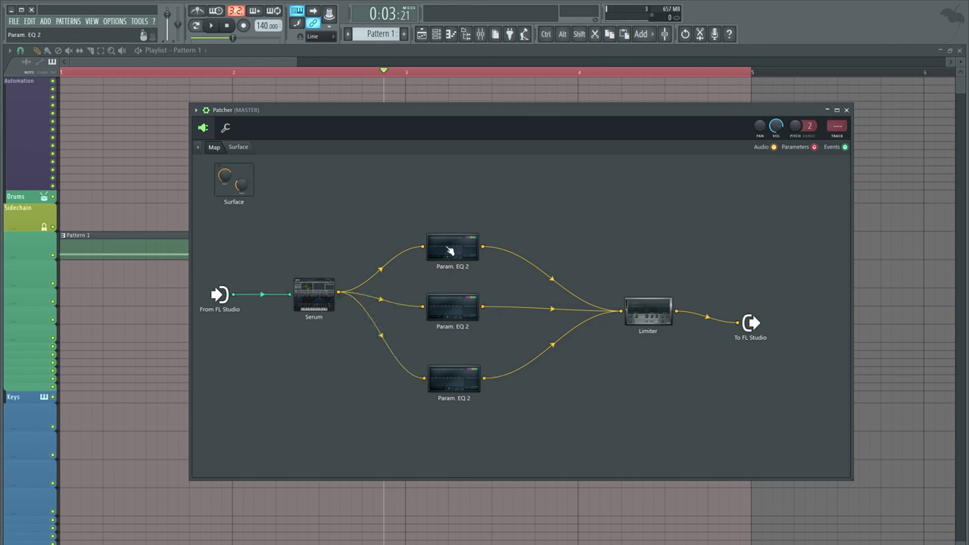
Open the uppermost Param. EQ 2, move its window aside and load the next preset with low and high cuts.
left_click(449, 251)
left_click_drag(379, 220, 678, 129)
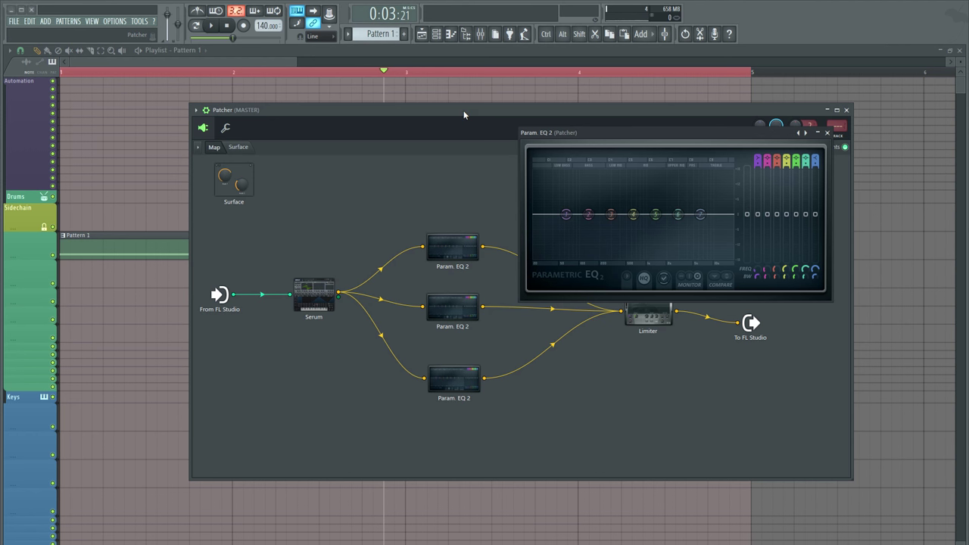
key("space")
key("space")
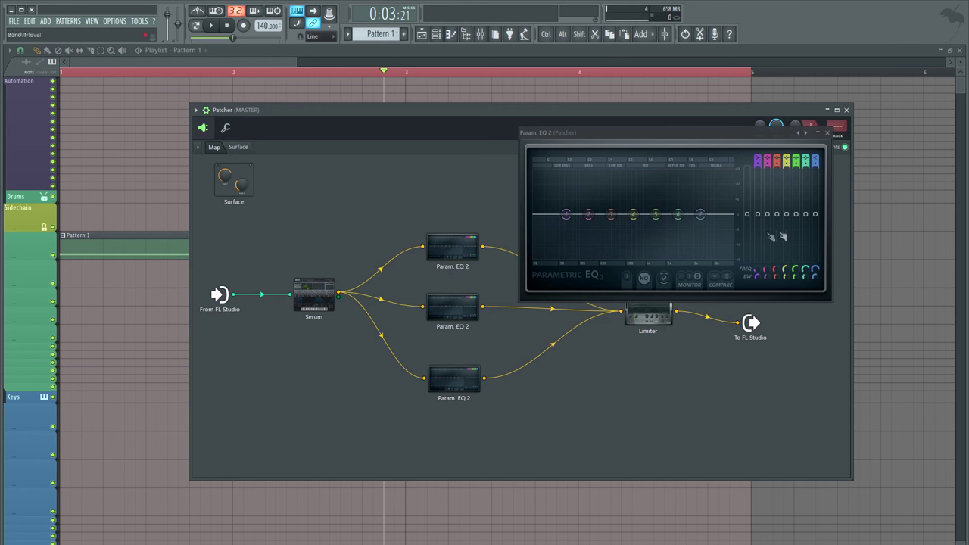
left_click_drag(797, 144, 750, 155)
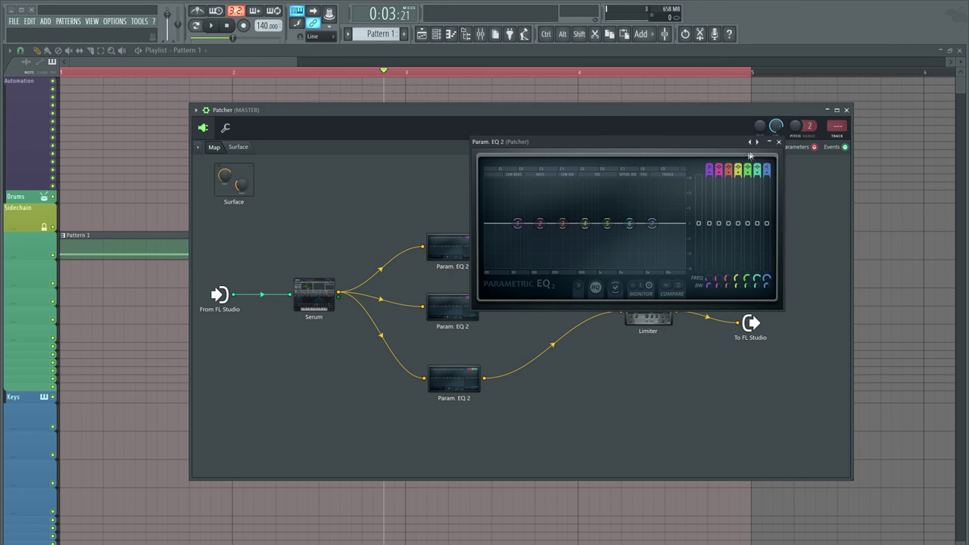
left_click(758, 144)
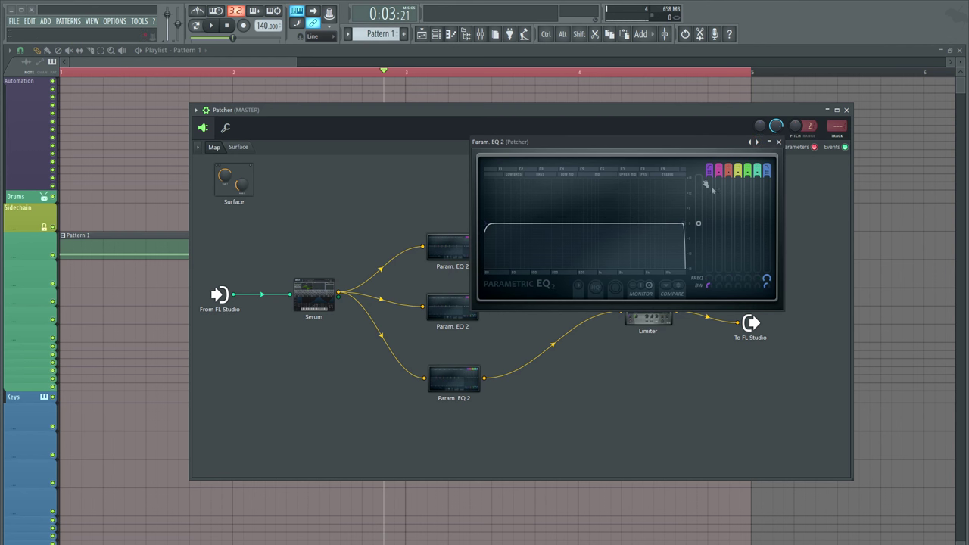
Lower the band 7 low-pass frequency of the uppermost Param. EQ 2 to 201 Hz.
left_click_drag(719, 274, 719, 286)
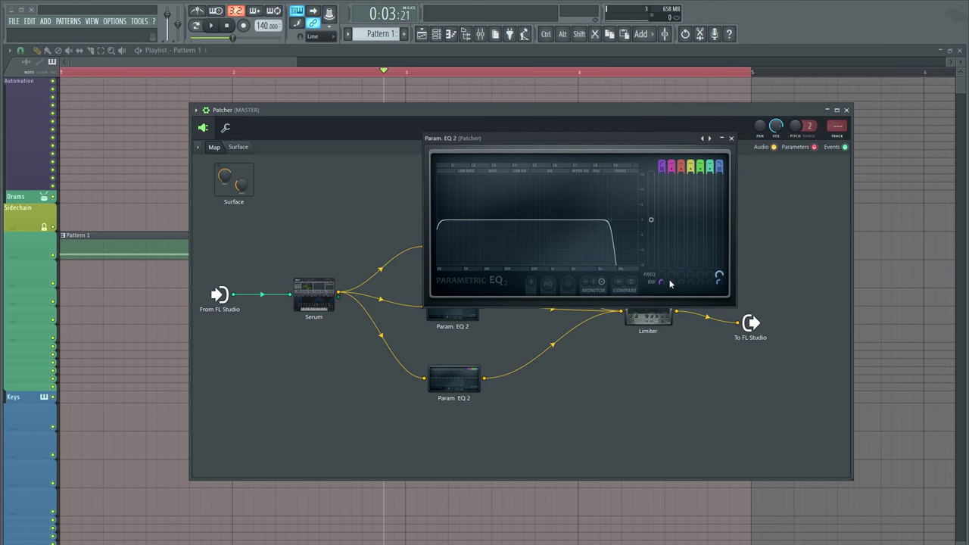
left_click_drag(662, 274, 661, 286)
left_click_drag(722, 277, 722, 294)
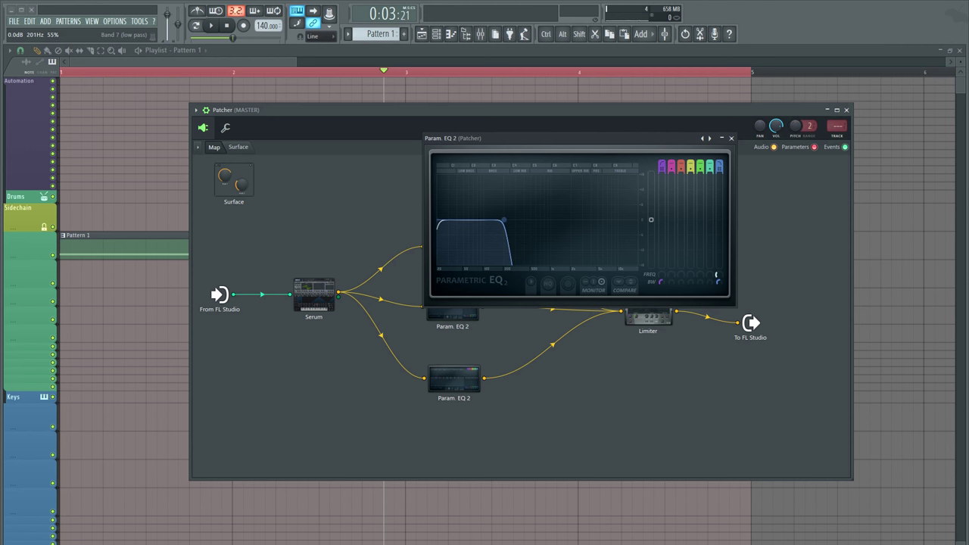
left_click_drag(722, 294, 721, 295)
Copy the band 7 frequency value of the uppermost EQ and open the middle Param. EQ 2.
right_click(717, 276)
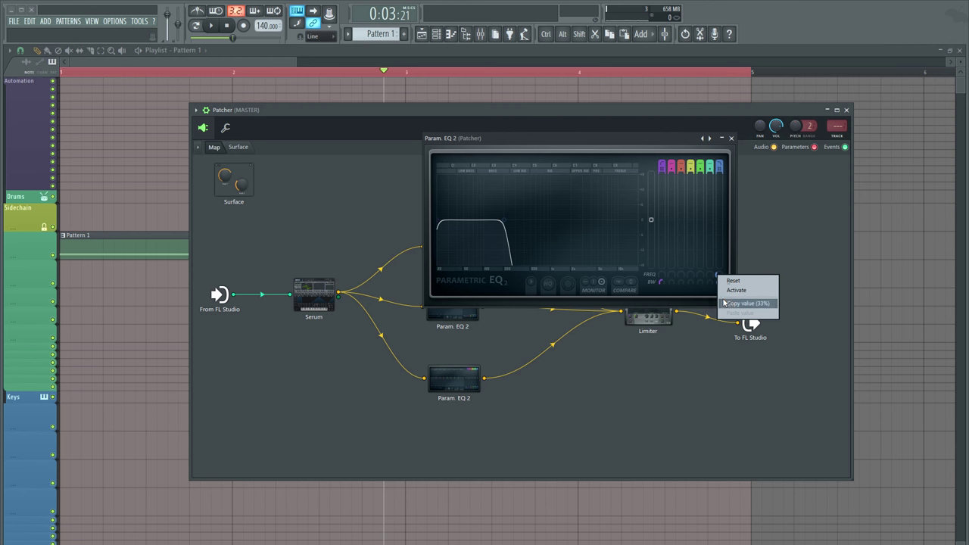
left_click(733, 304)
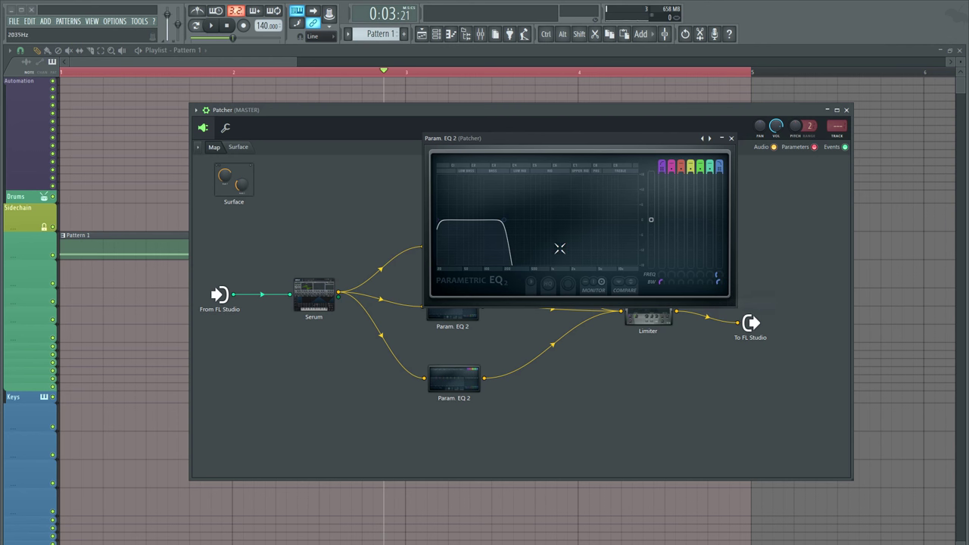
left_click(452, 320)
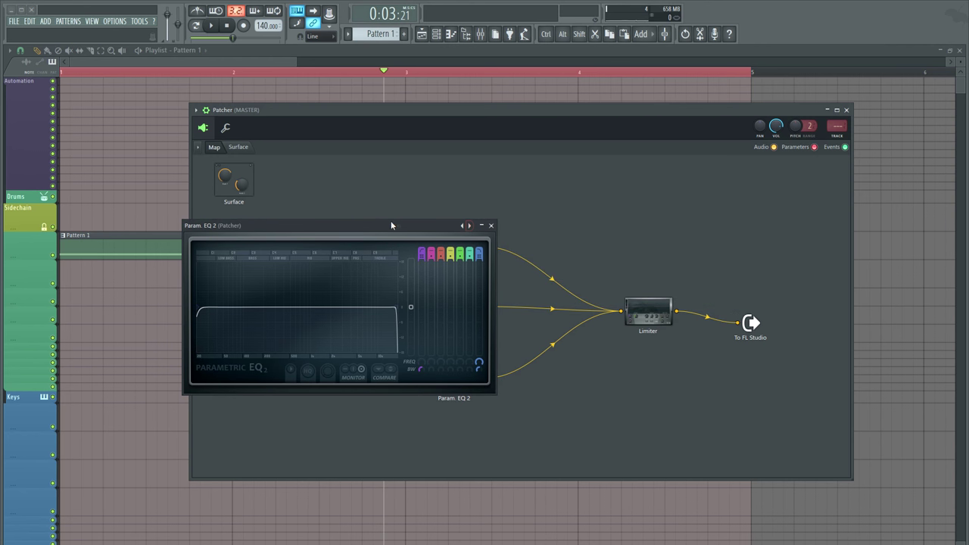
Move the middle Param. EQ 2 window aside and paste the copied frequency value into its band 1 frequency.
left_click_drag(391, 225, 466, 202)
right_click(504, 342)
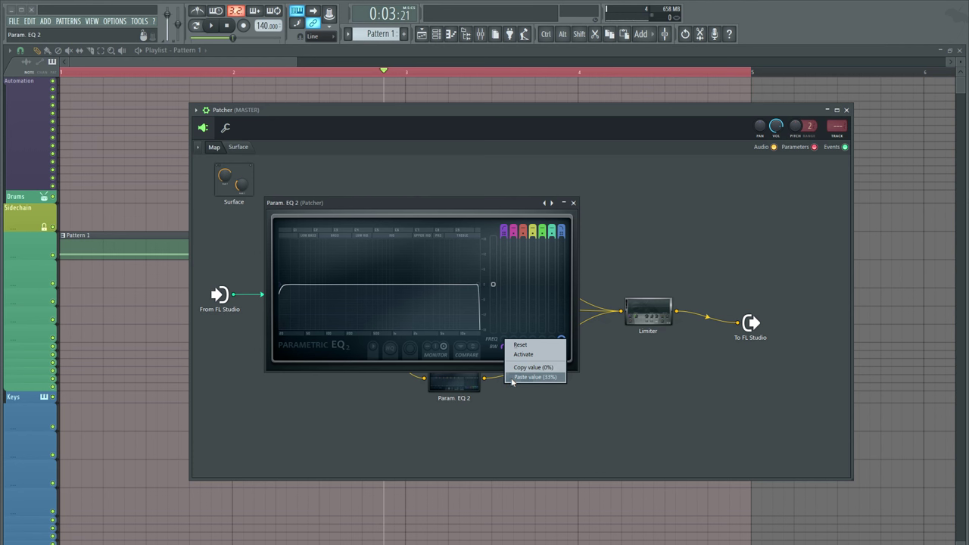
left_click(534, 376)
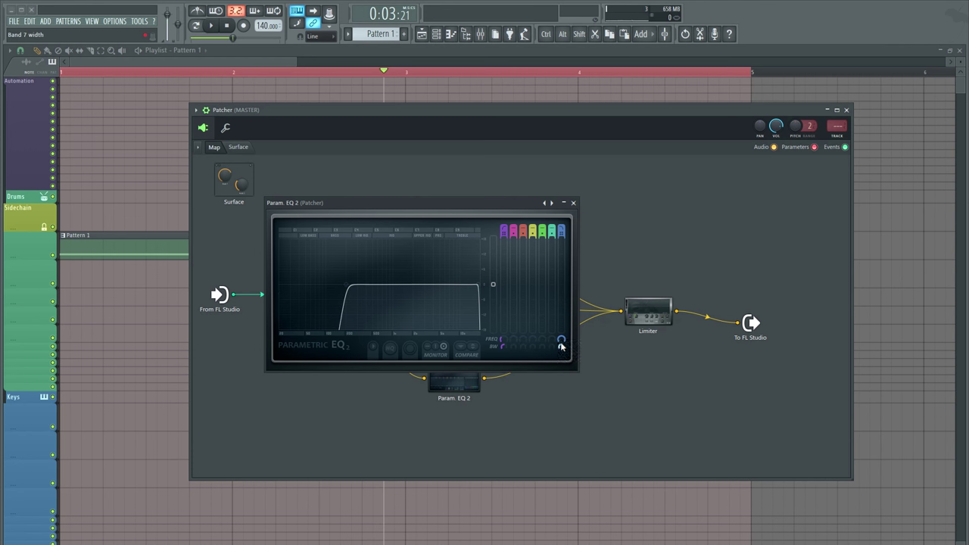
Lower the band 7 low-pass frequency of the middle Param. EQ 2 to 2047 Hz and copy that frequency value.
left_click_drag(561, 346, 561, 386)
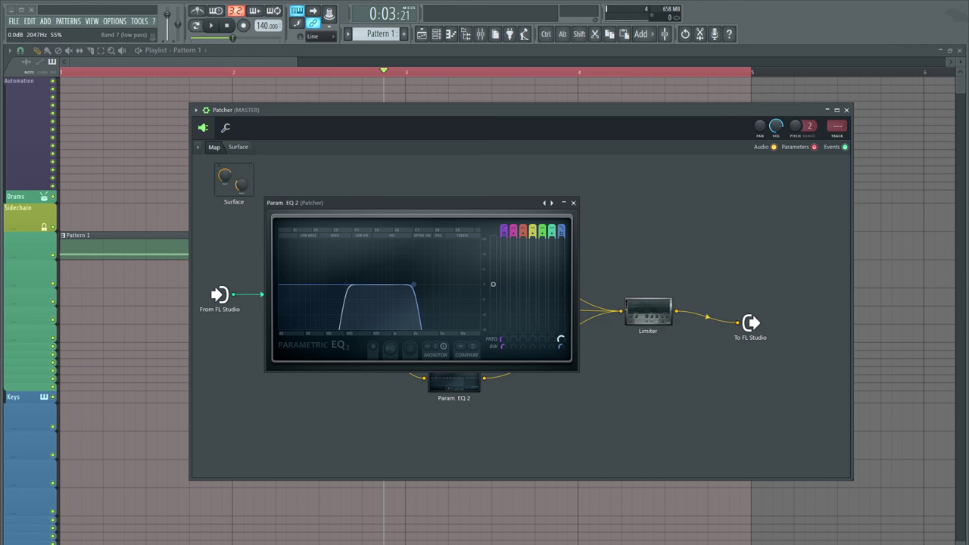
left_click_drag(561, 386, 566, 346)
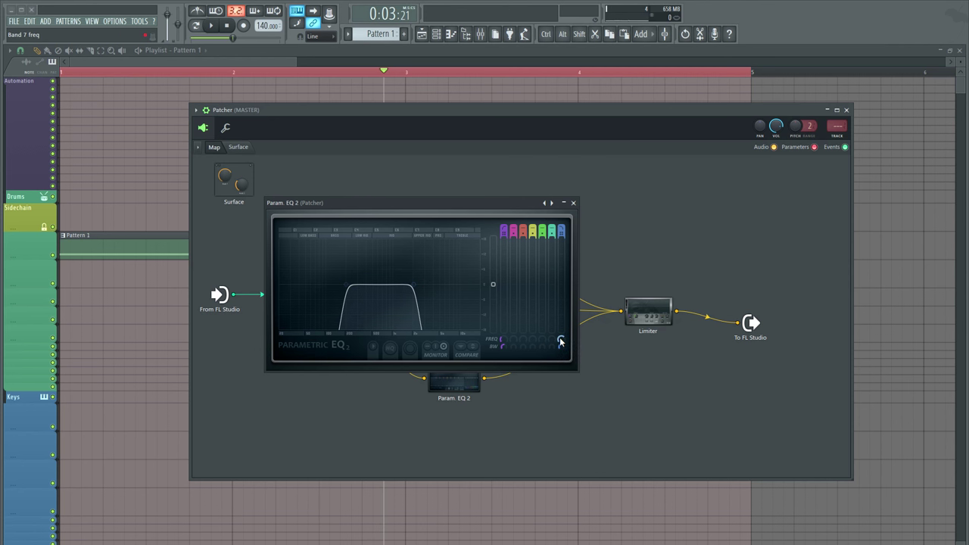
right_click(561, 342)
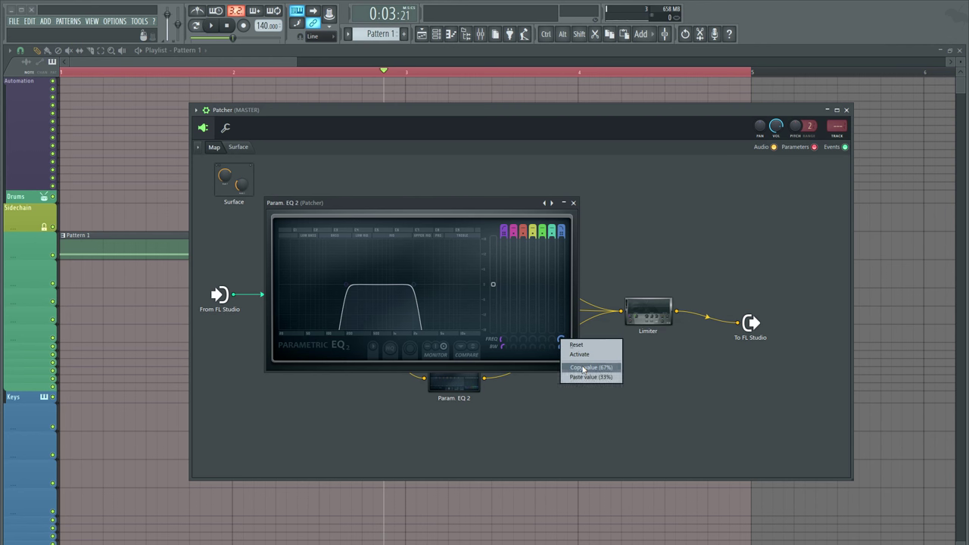
left_click(587, 368)
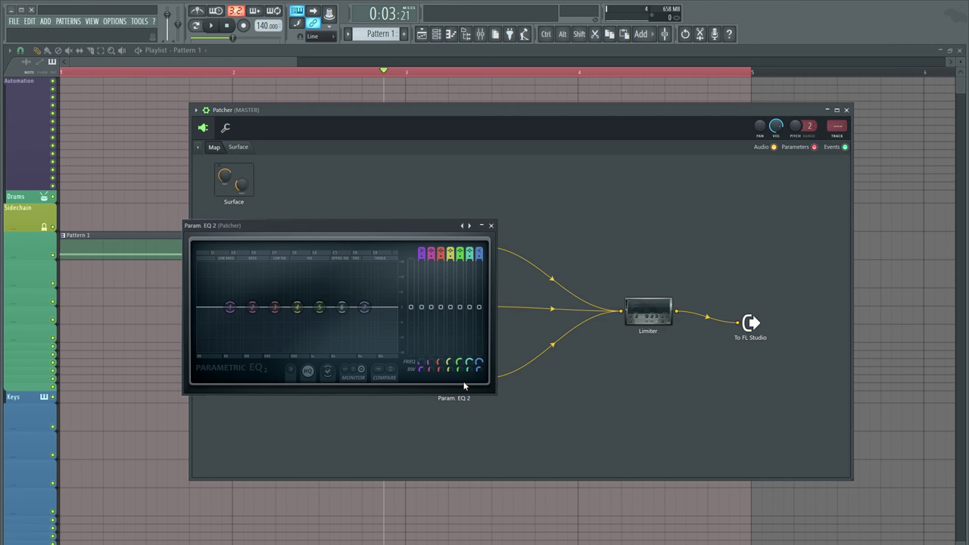
Load the preset with low and high cuts in the lowest Param. EQ 2 and paste the copied value into its band 1 frequency.
left_click(470, 226)
left_click(470, 226)
left_click(469, 226)
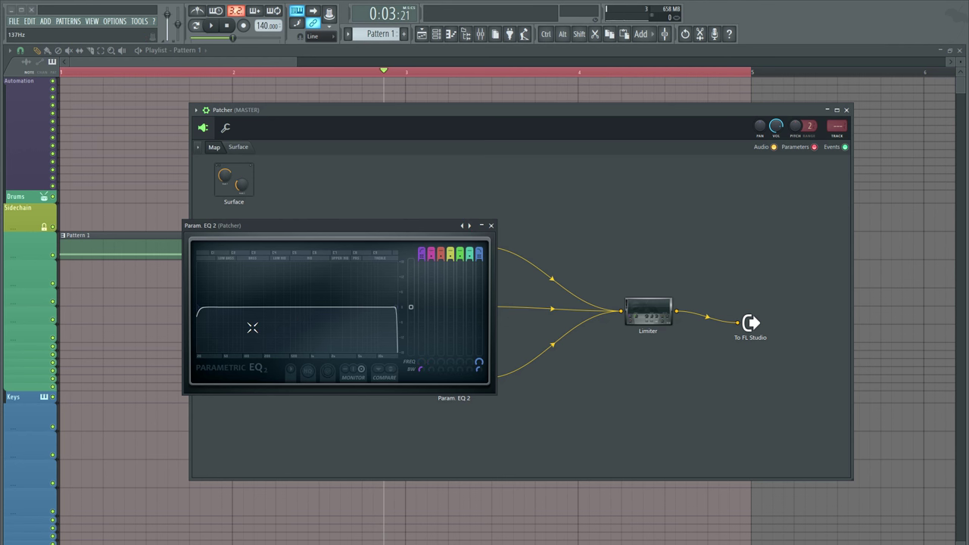
right_click(423, 365)
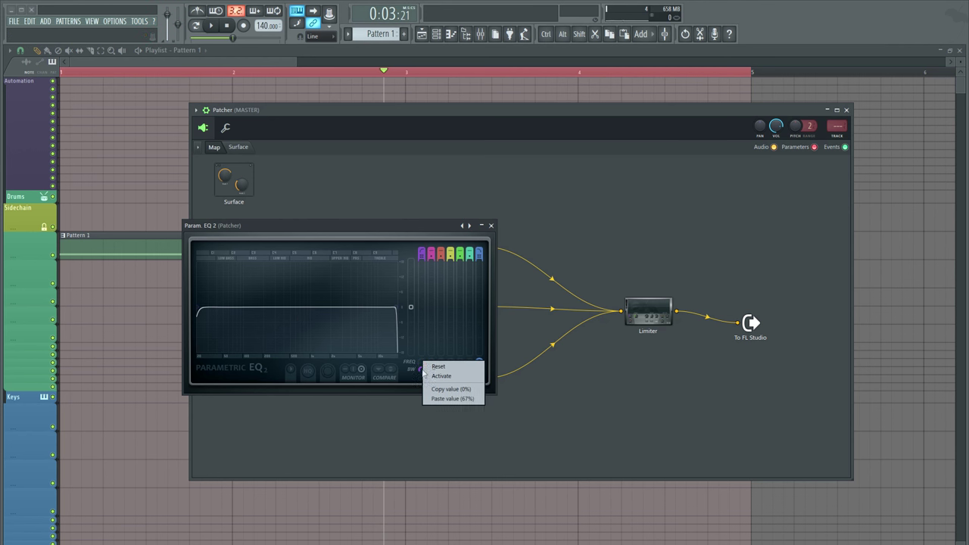
left_click(446, 397)
left_click_drag(379, 227, 741, 204)
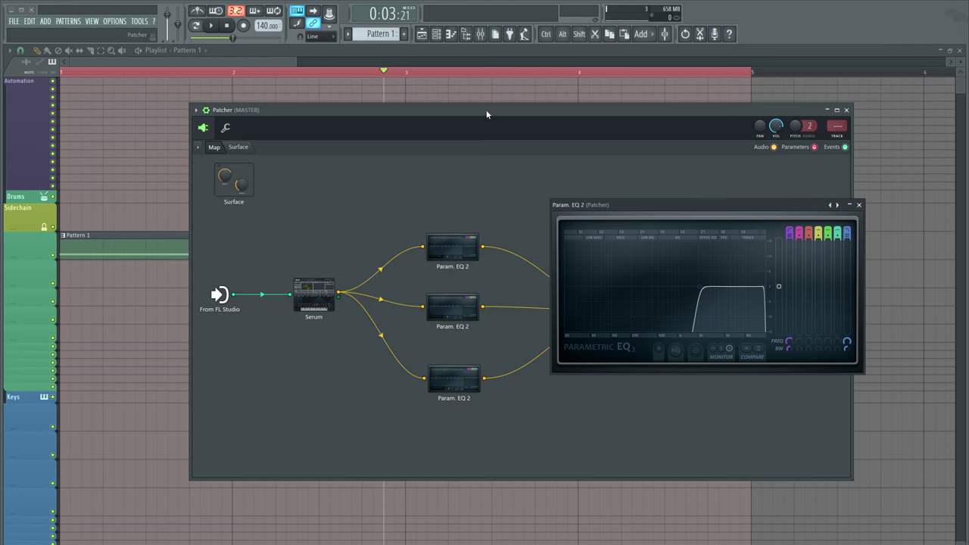
Play the pattern briefly to check the lowest Param. EQ 2's band, and close its window.
key("space")
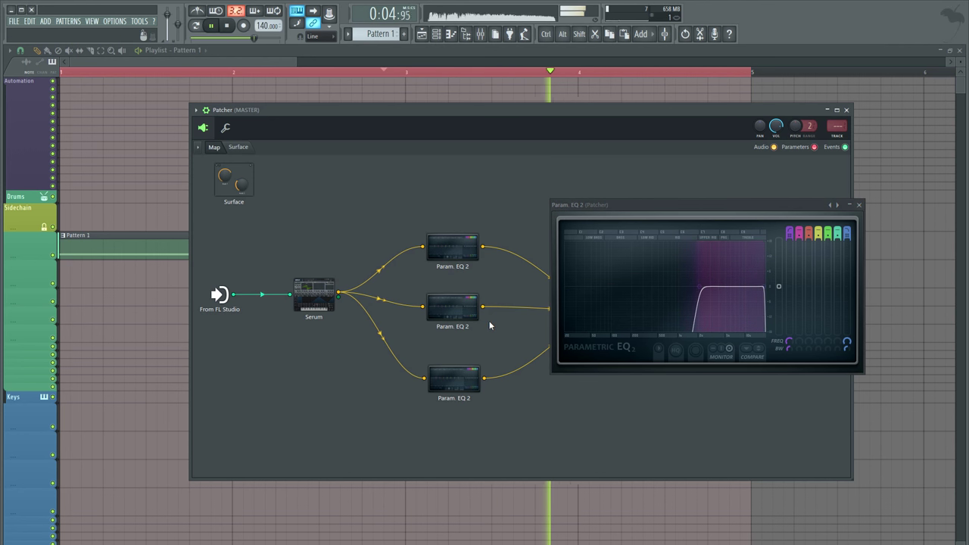
key("space")
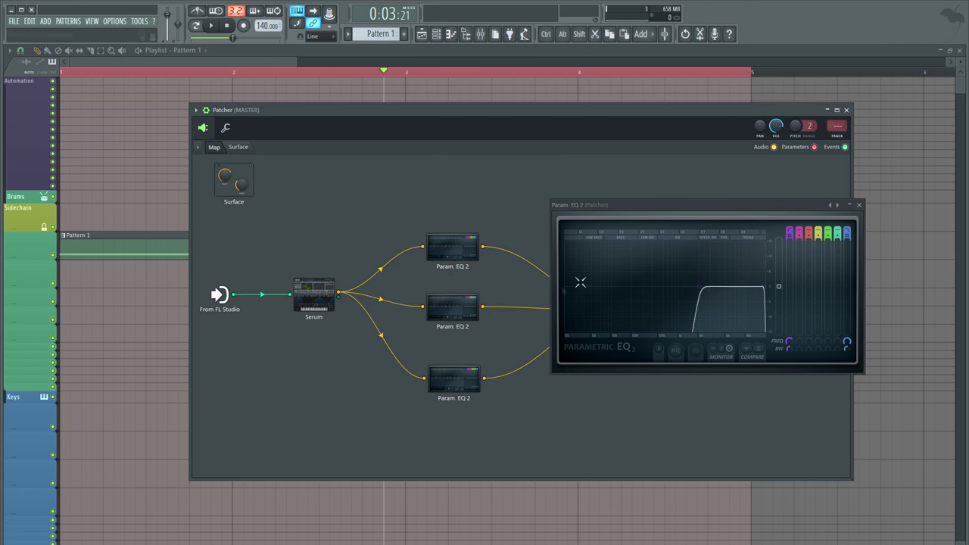
left_click(860, 205)
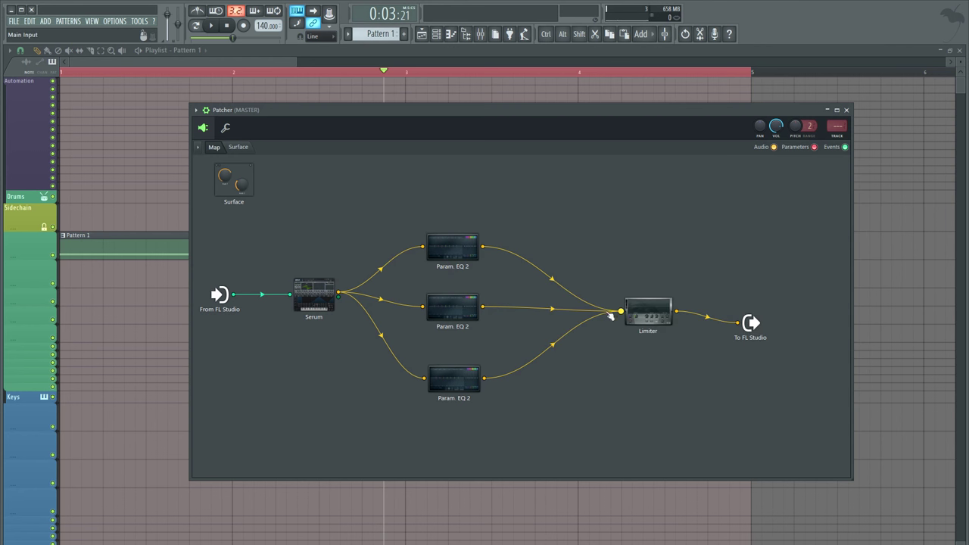
Audition individual bands by rewiring the EQ outputs to the Limiter, and leave all three EQs disconnected from it.
left_click_drag(610, 316, 546, 309)
left_click_drag(619, 310, 560, 326)
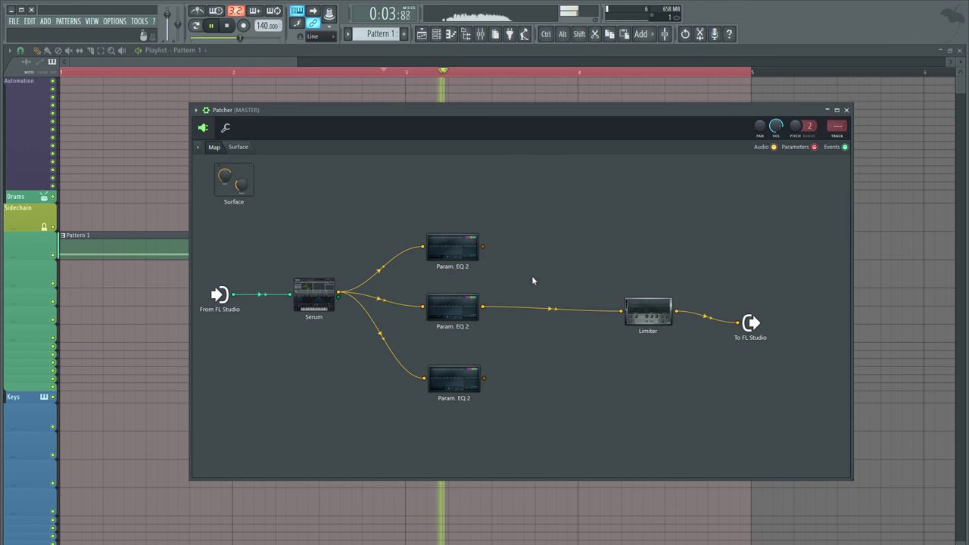
left_click_drag(482, 246, 621, 310)
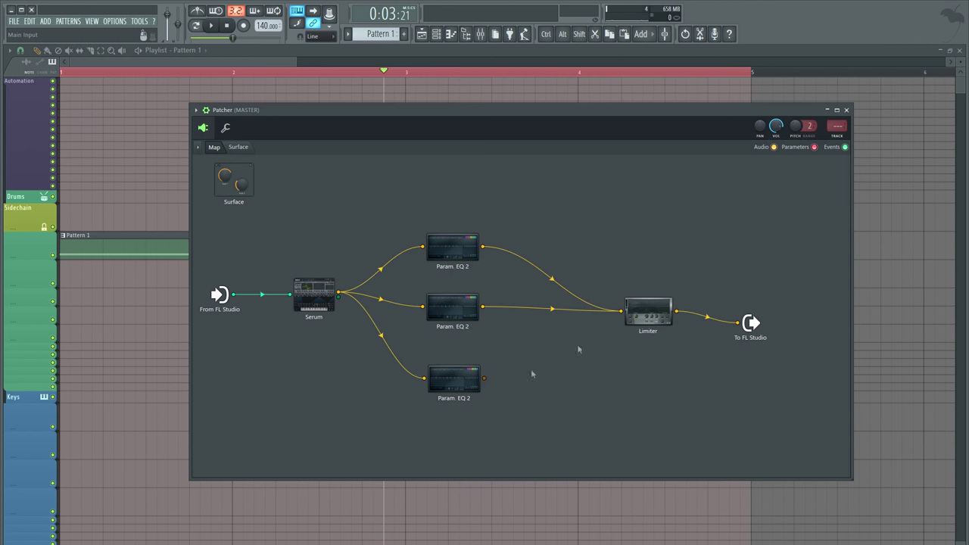
left_click_drag(484, 377, 588, 324)
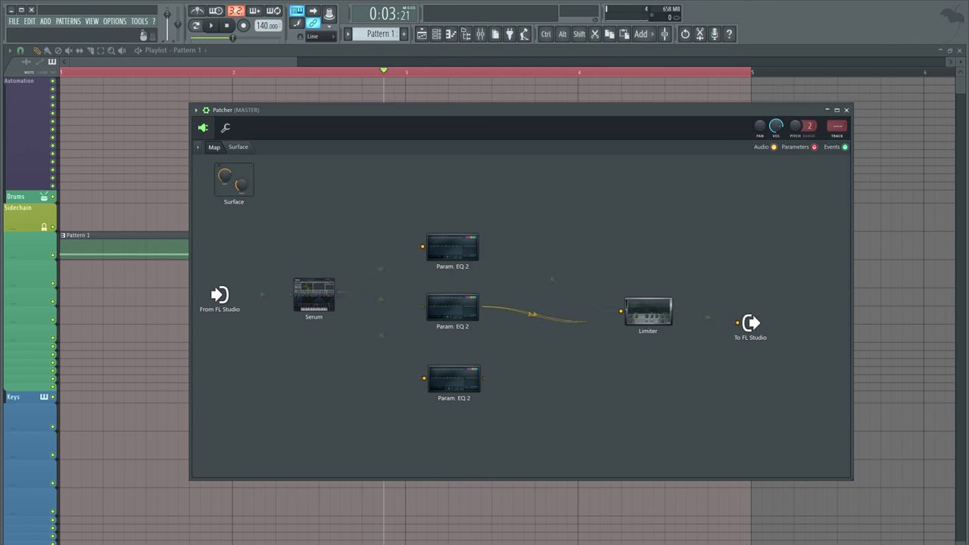
right_click(587, 310)
right_click(575, 302)
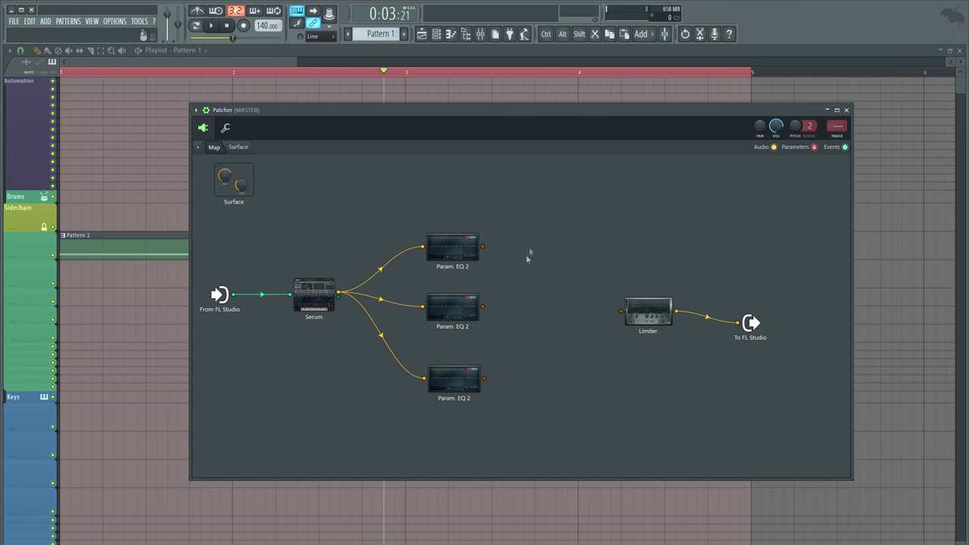
Add a Flangus effect to the Patcher map between the EQ modules and the Limiter.
right_click(569, 235)
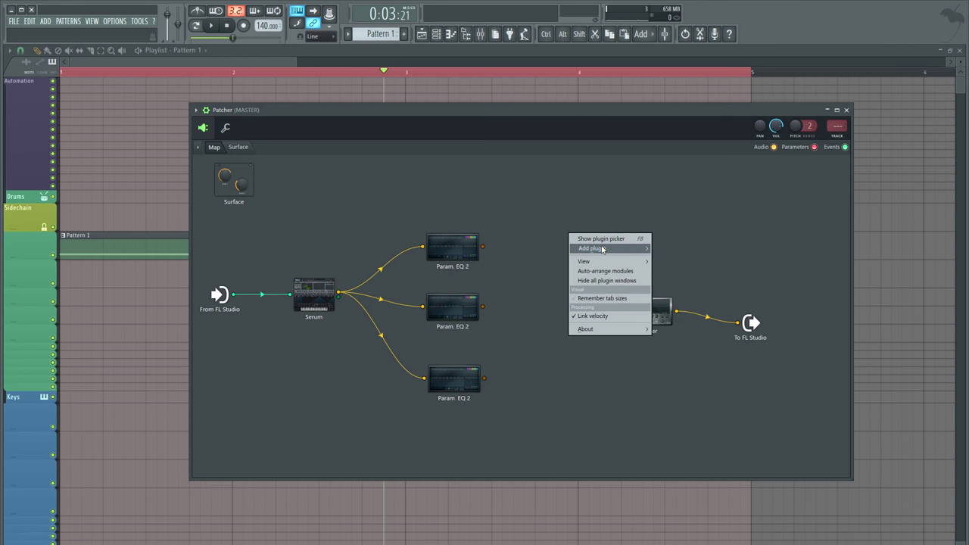
mouse_move(602, 249)
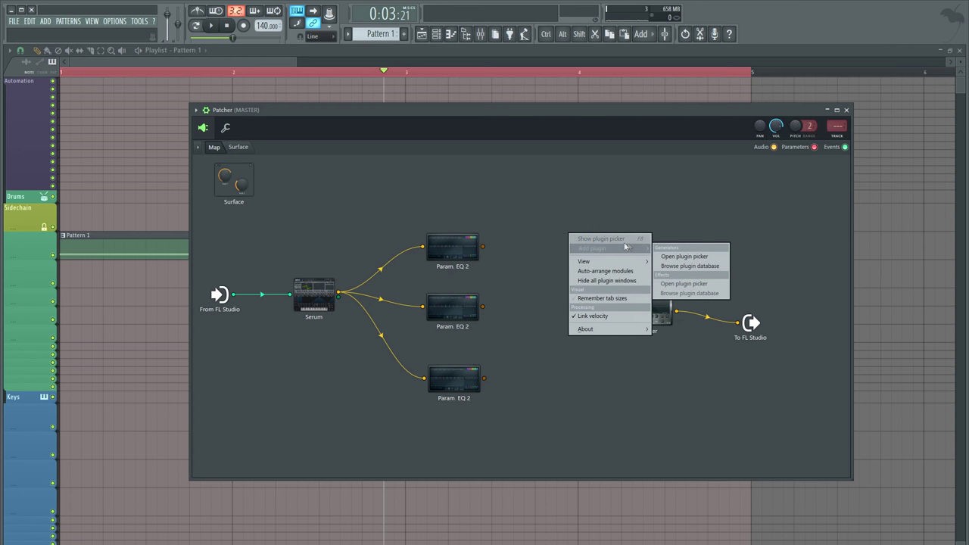
left_click(704, 268)
left_click_drag(448, 218, 559, 264)
Add a Fast Dist effect beside the lowest Param. EQ 2, below Flangus.
right_click(550, 322)
mouse_move(609, 340)
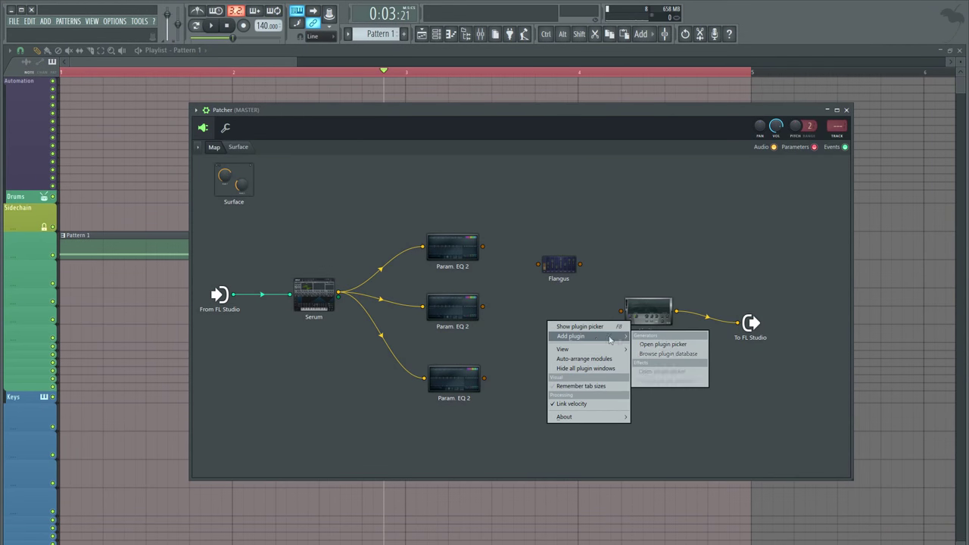
left_click(668, 370)
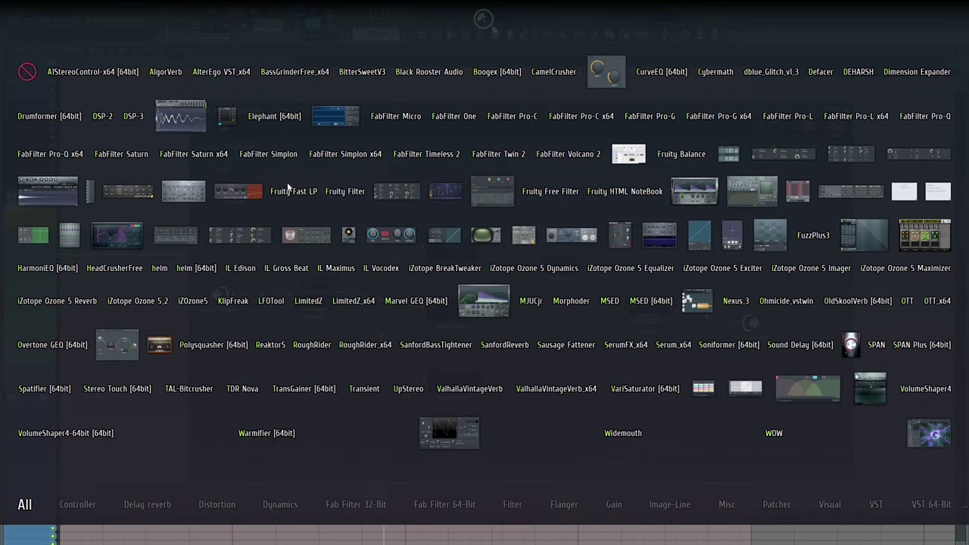
left_click_drag(237, 191, 547, 371)
right_click(550, 382)
left_click(581, 331)
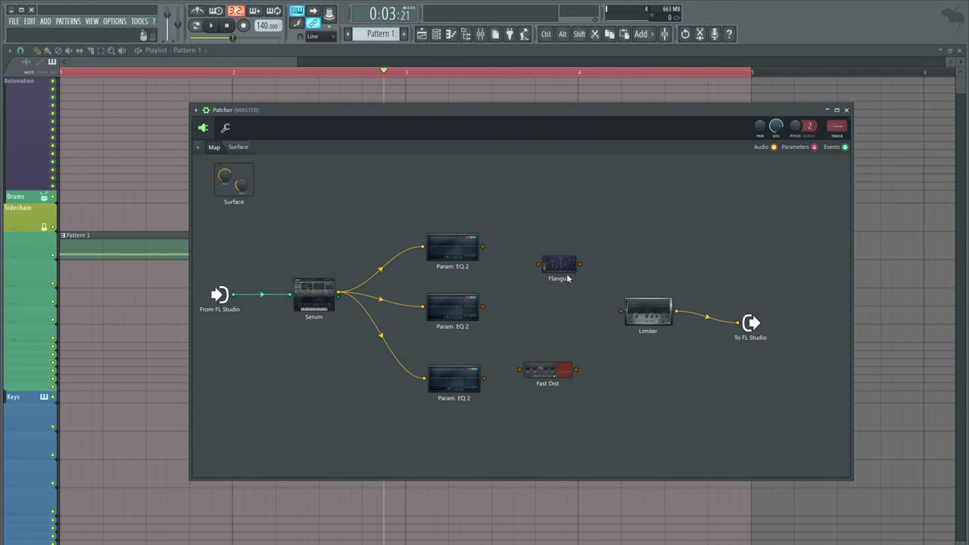
Route the uppermost EQ straight into the Limiter, the middle EQ through Flangus and the lowest EQ through Fast Dist.
left_click_drag(567, 278, 558, 317)
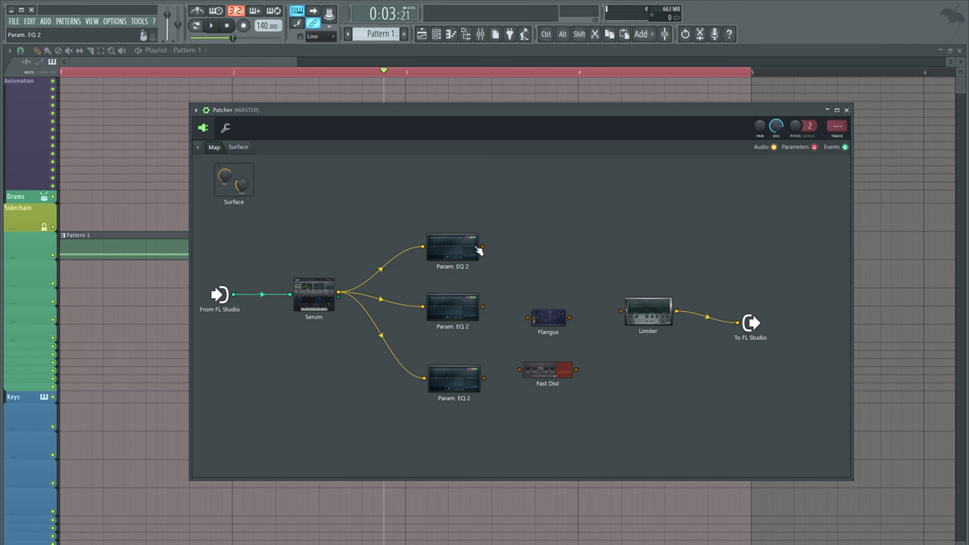
left_click_drag(483, 247, 621, 311)
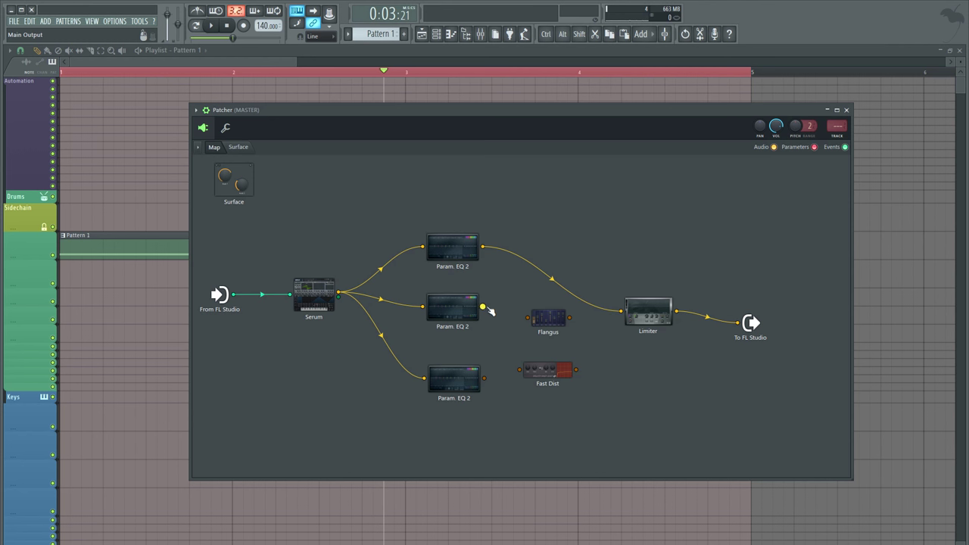
left_click_drag(483, 306, 621, 310)
left_click_drag(468, 317, 454, 318)
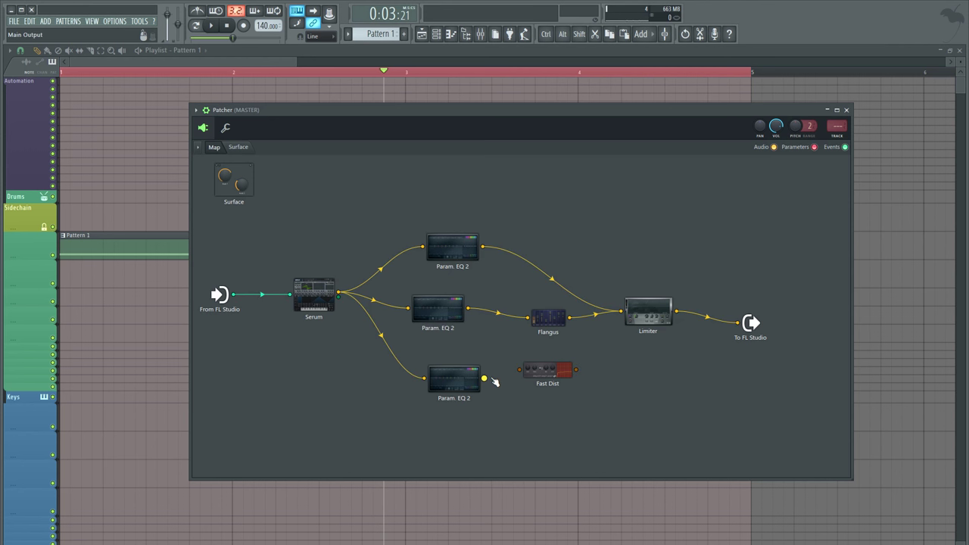
left_click_drag(489, 378, 520, 370)
left_click_drag(580, 371, 620, 311)
Open Fast Dist and Flangus during playback, lowering Flangus's depth and wet level and raising its dry level.
left_click(548, 370)
left_click_drag(309, 228, 434, 222)
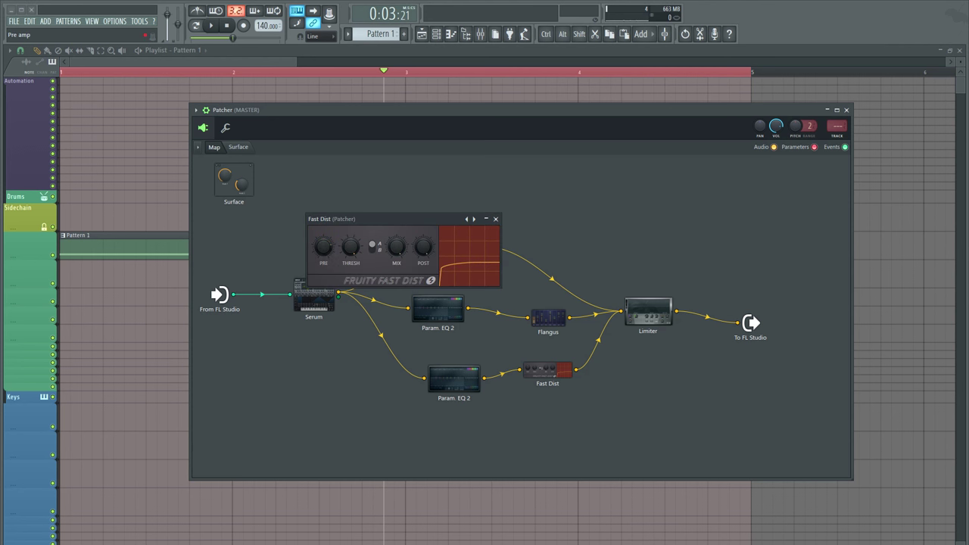
left_click_drag(394, 225, 409, 221)
key("space")
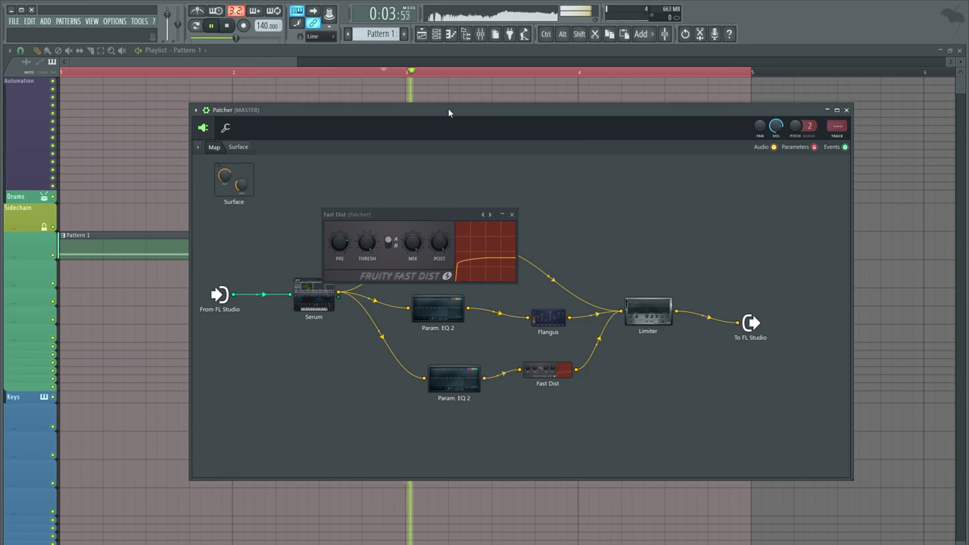
left_click(482, 214)
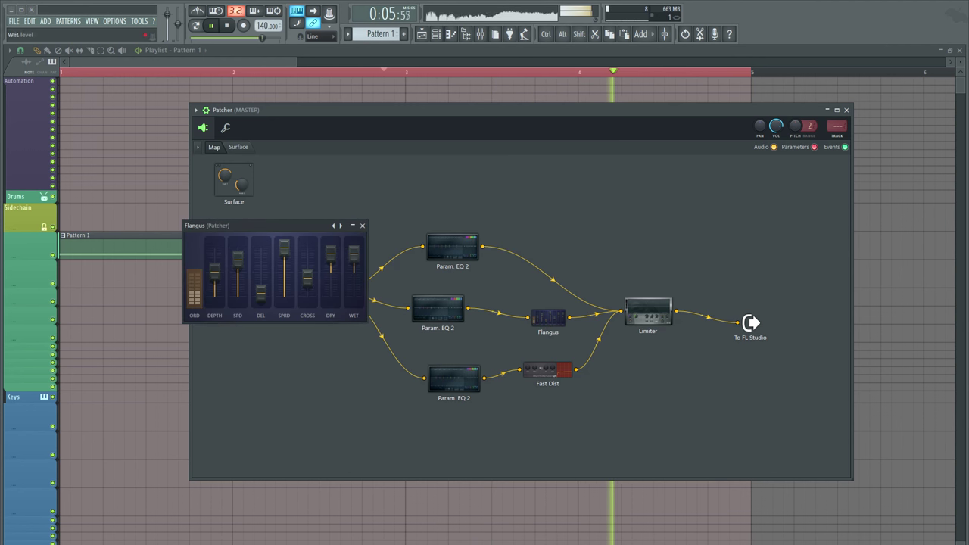
left_click_drag(334, 262, 334, 255)
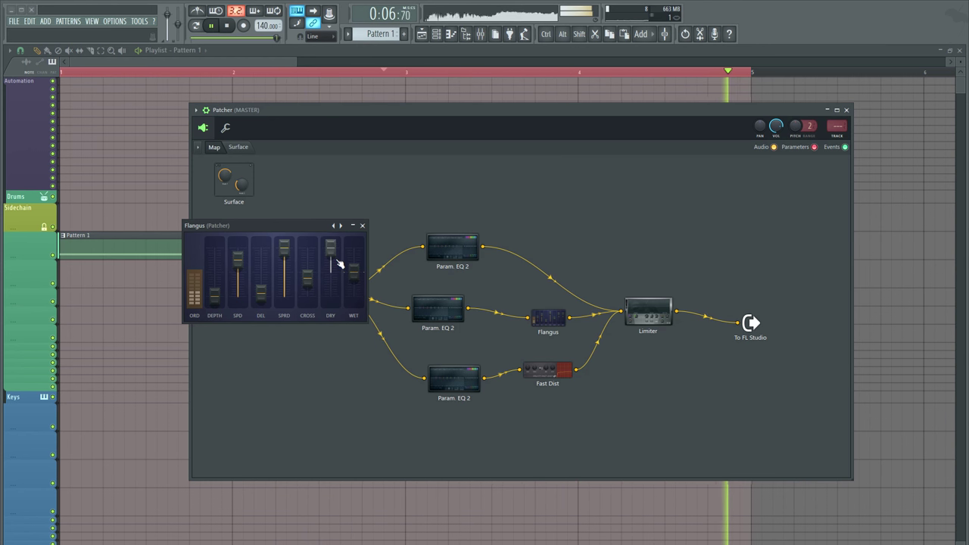
key("space")
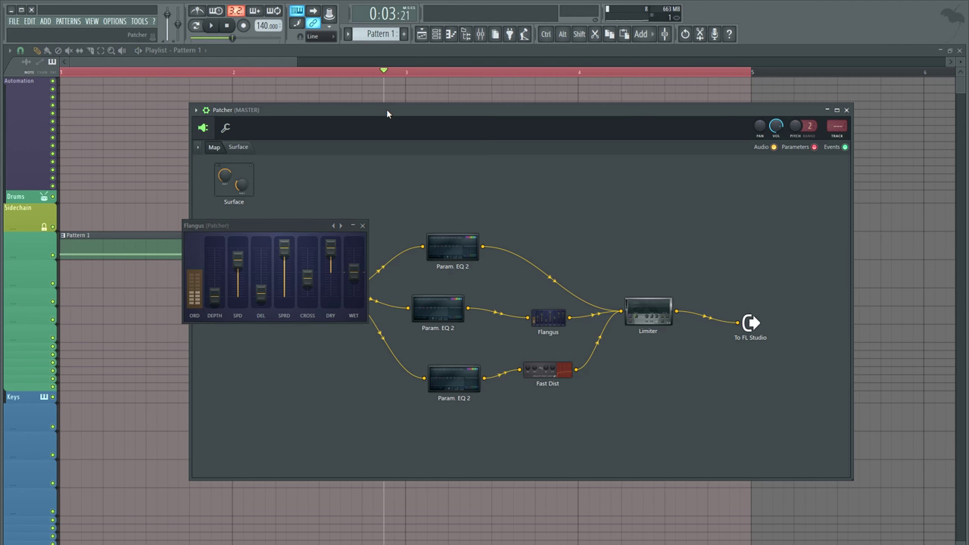
Delete Flangus and Fast Dist, and reconnect the middle and lowest EQs directly to the Limiter.
right_click(565, 322)
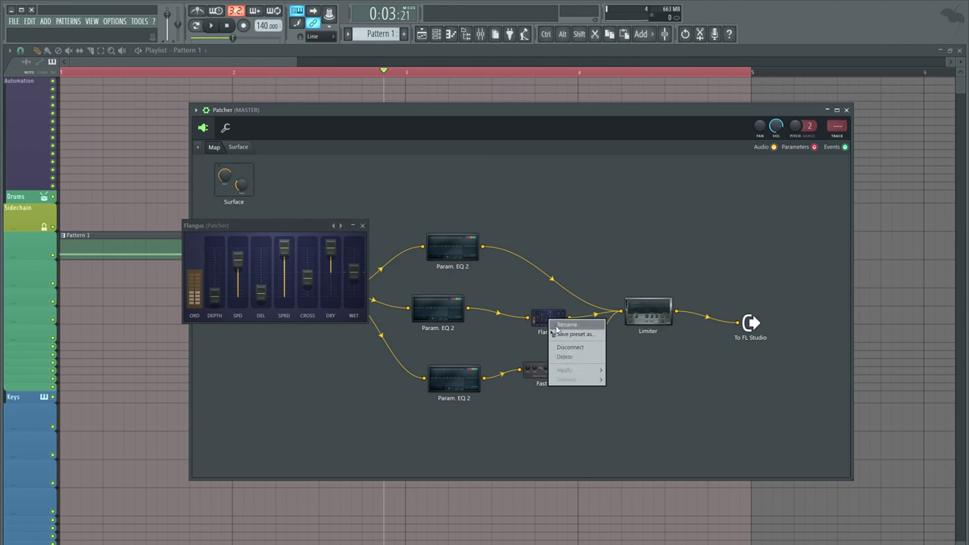
left_click(574, 361)
left_click_drag(475, 310, 621, 311)
right_click(552, 367)
left_click(567, 404)
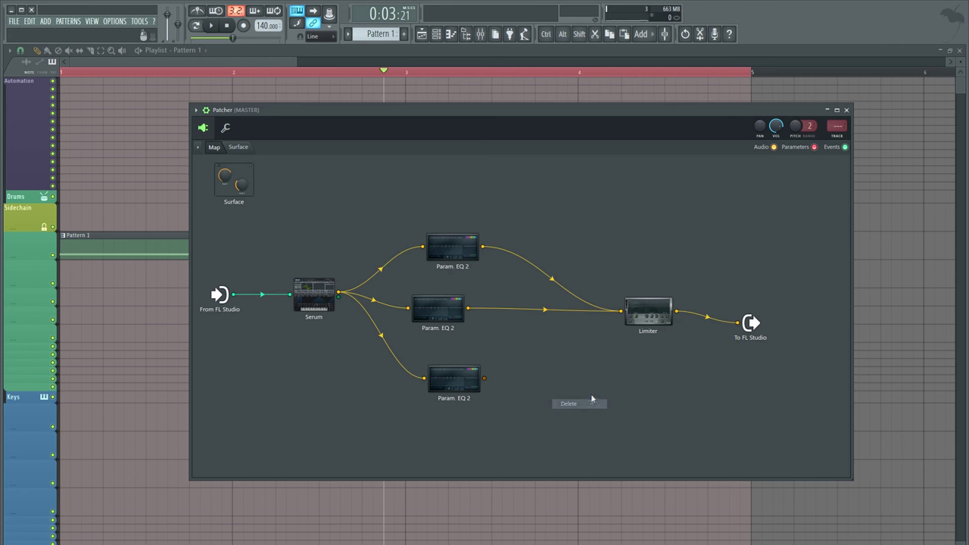
left_click_drag(481, 376, 621, 310)
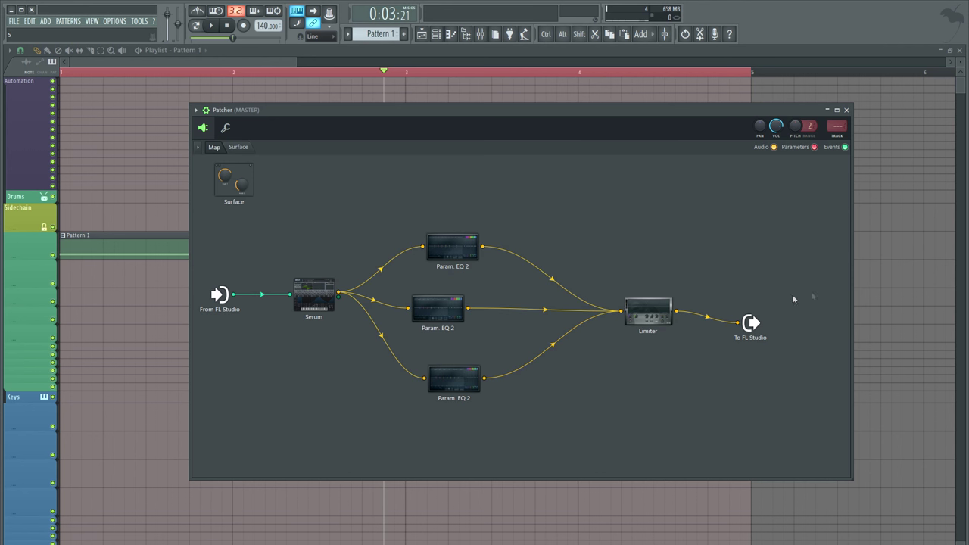
Spread the three Param. EQ 2 modules apart vertically, place To FL Studio farther from the Limiter and shift the Patcher window.
left_click_drag(468, 370, 430, 429)
left_click_drag(471, 252, 441, 183)
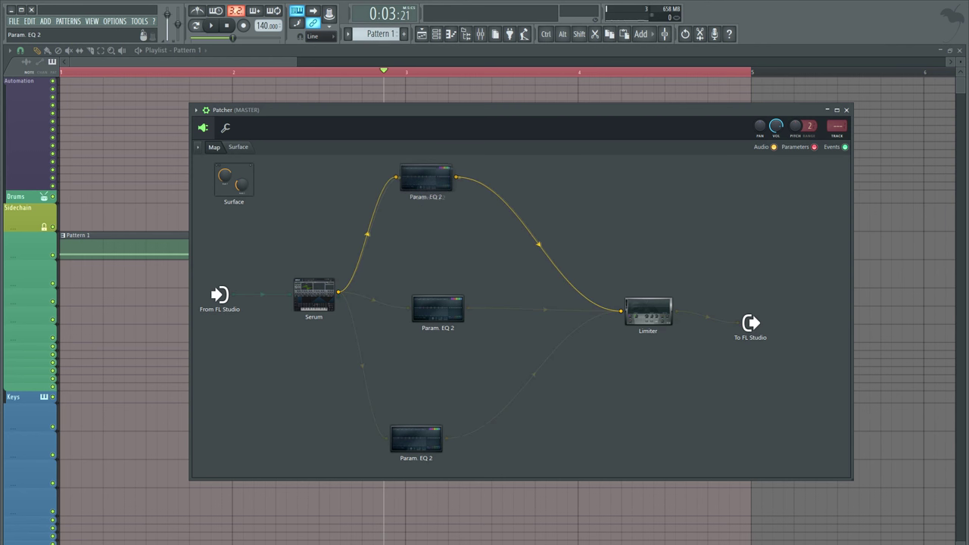
left_click_drag(439, 315, 427, 294)
left_click_drag(753, 324, 822, 296)
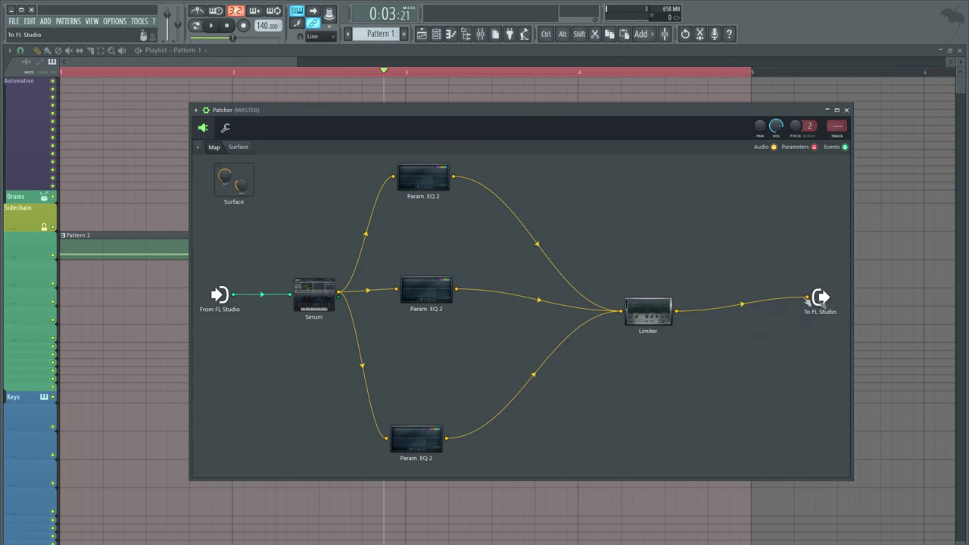
left_click_drag(523, 114, 449, 108)
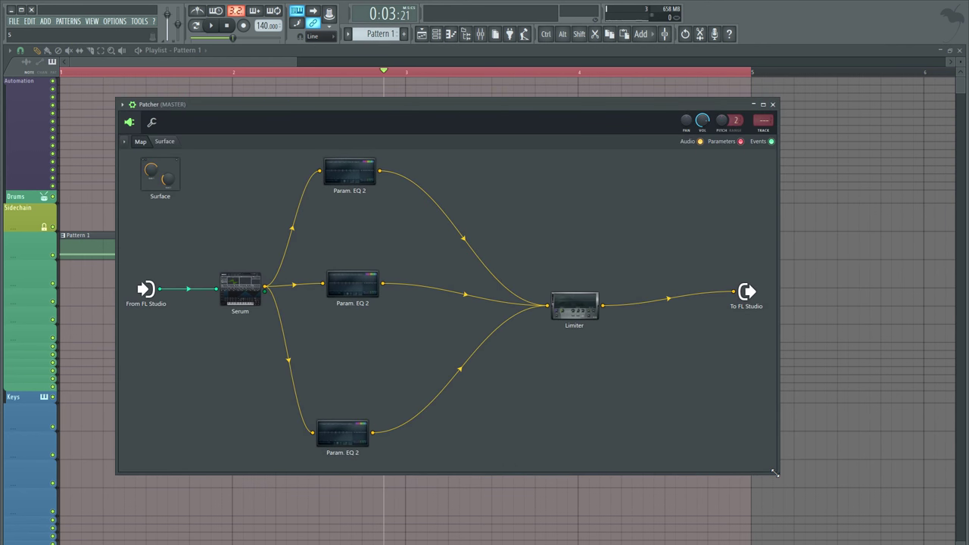
Enlarge the Patcher window and spread the map out, moving To FL Studio and the Limiter farther from the EQs and lowering the two lower EQs.
left_click_drag(776, 473, 934, 534)
left_click_drag(747, 291, 861, 309)
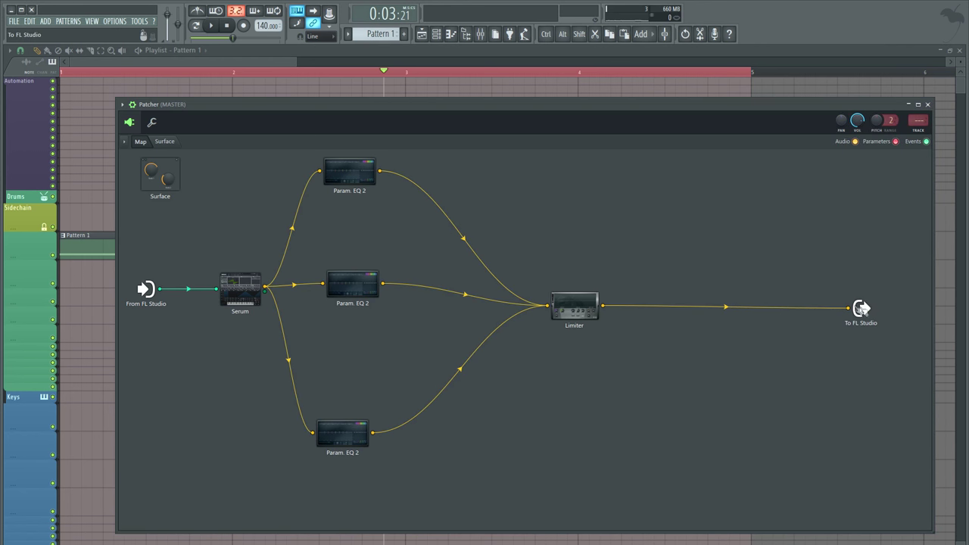
left_click_drag(575, 306, 707, 315)
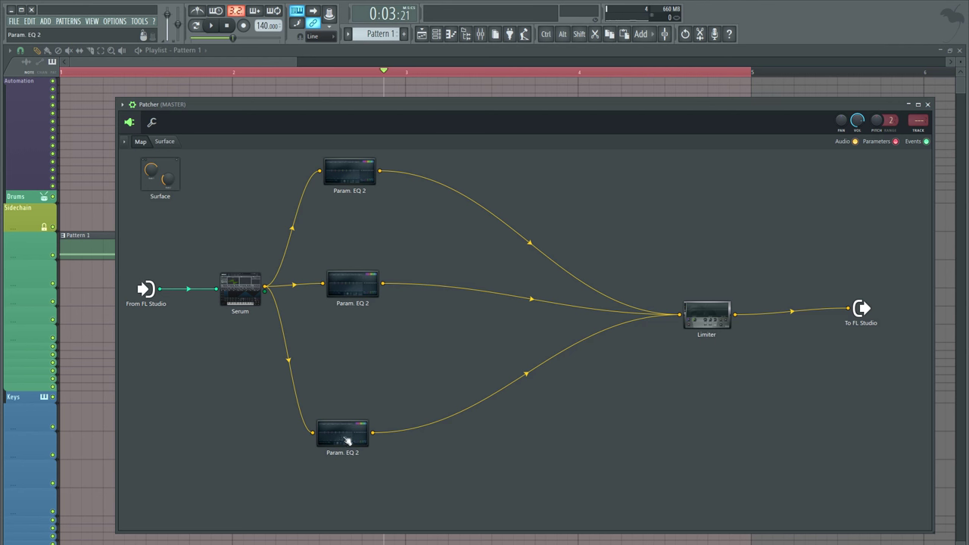
left_click_drag(349, 441, 354, 482)
left_click_drag(351, 299, 360, 333)
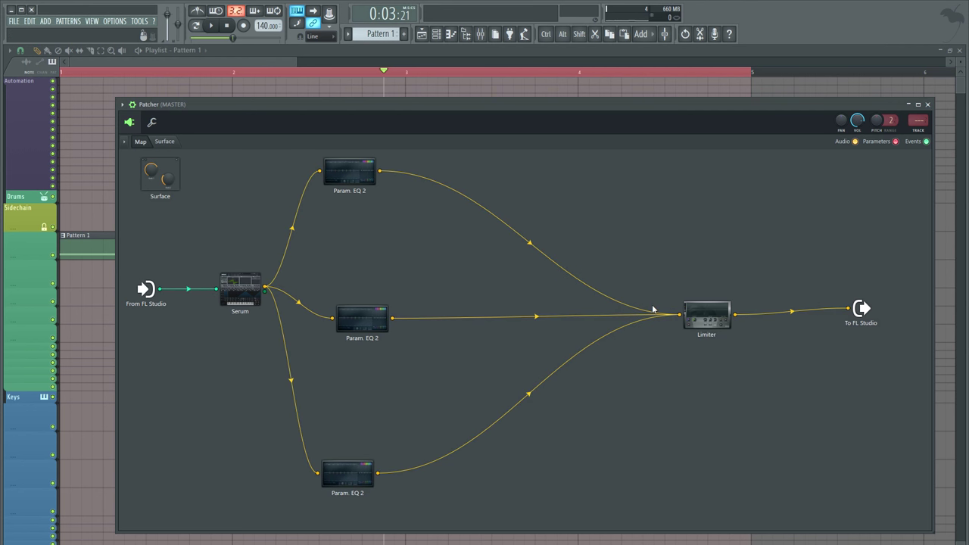
left_click_drag(706, 317, 742, 313)
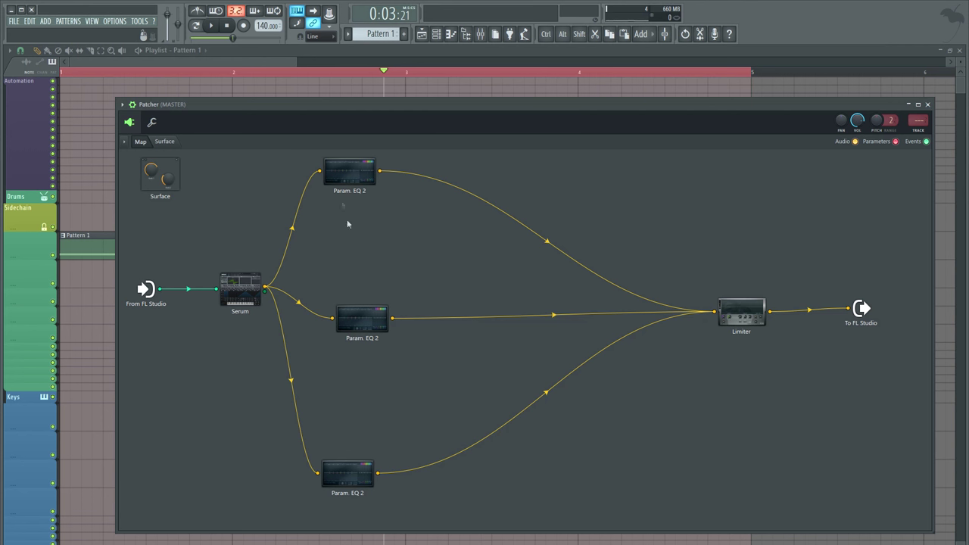
Align the three Param. EQ 2 modules in an evenly spaced vertical column close to Serum, leaving space before the Limiter.
left_click_drag(352, 171, 380, 172)
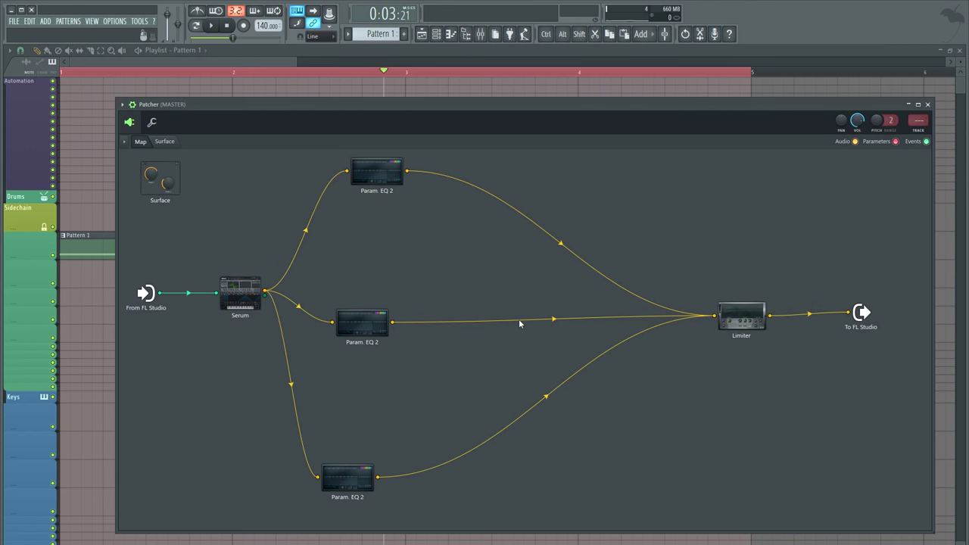
left_click_drag(353, 472, 373, 473)
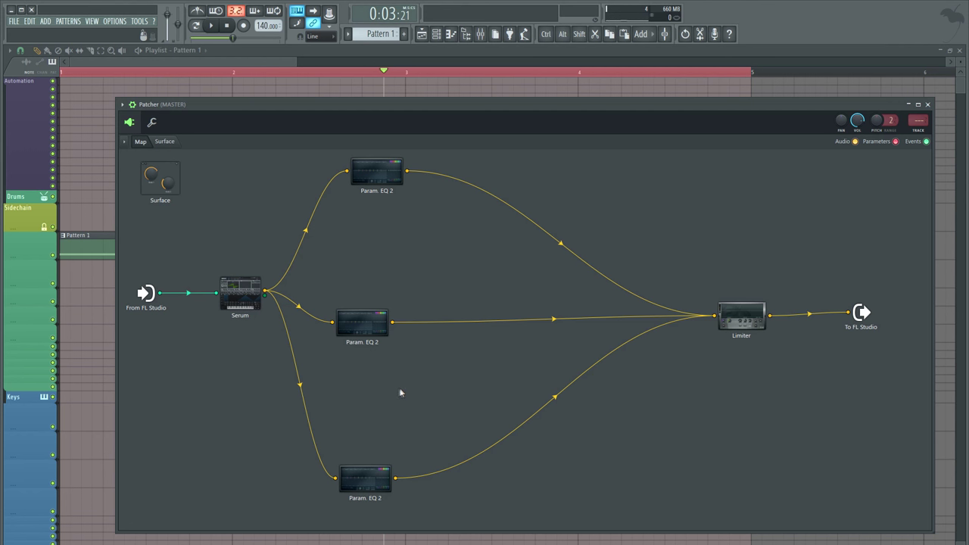
left_click_drag(377, 173, 371, 174)
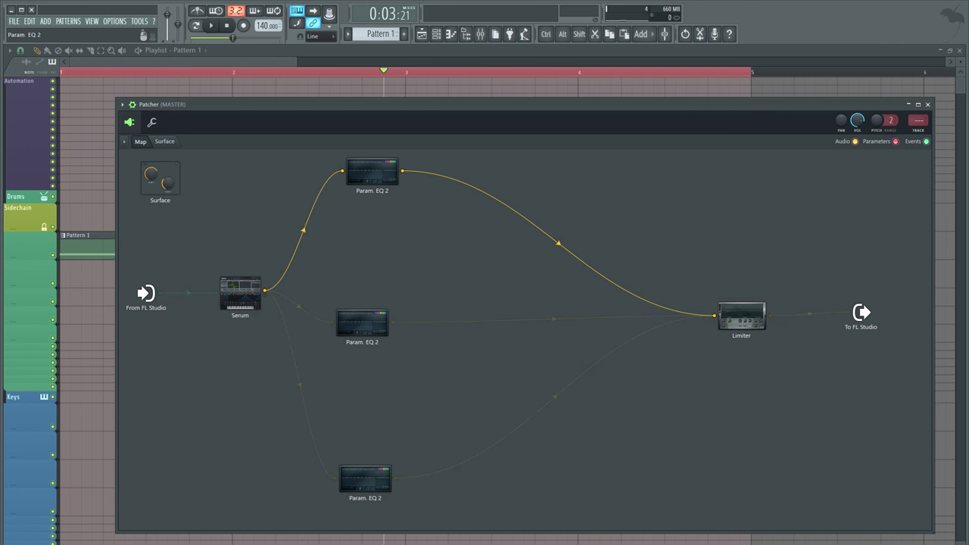
left_click_drag(362, 322, 367, 321)
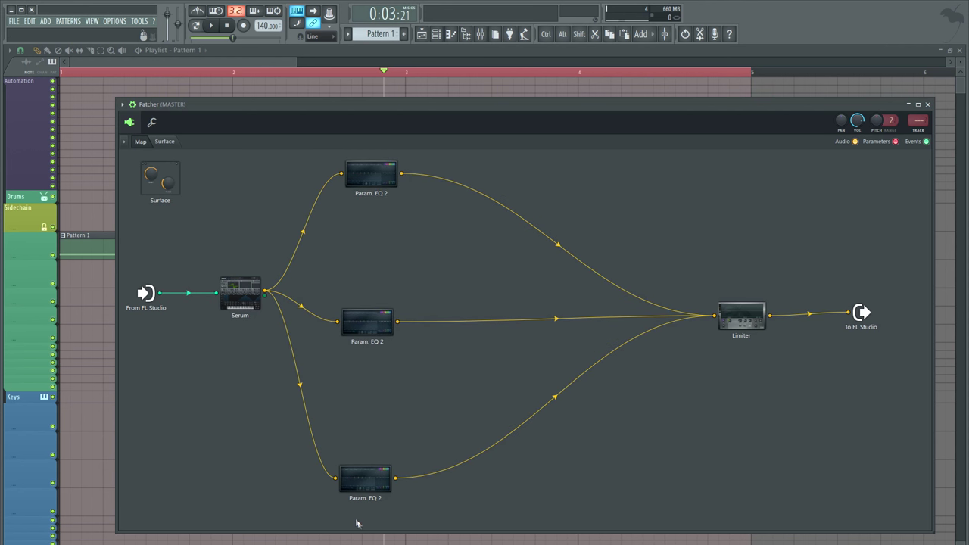
left_click_drag(370, 478, 369, 462)
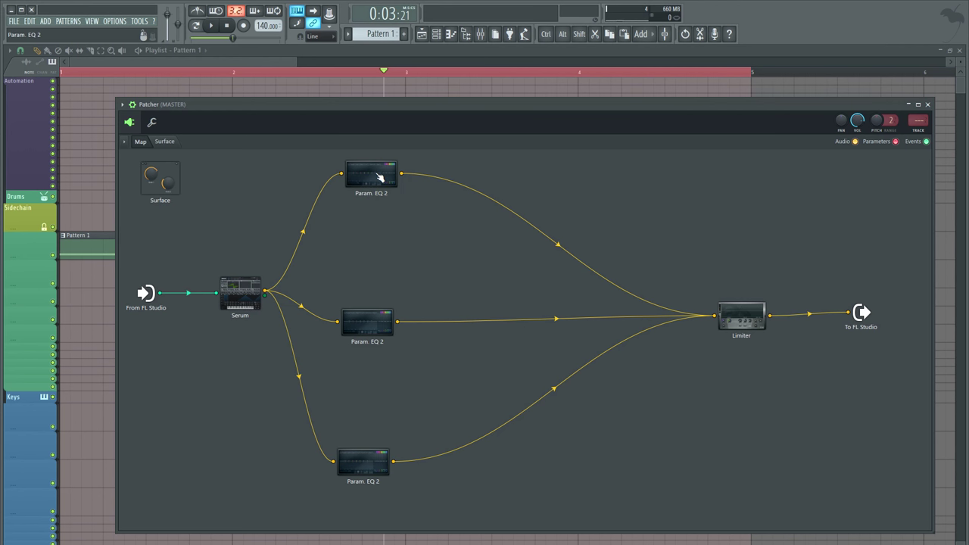
left_click_drag(378, 177, 380, 178)
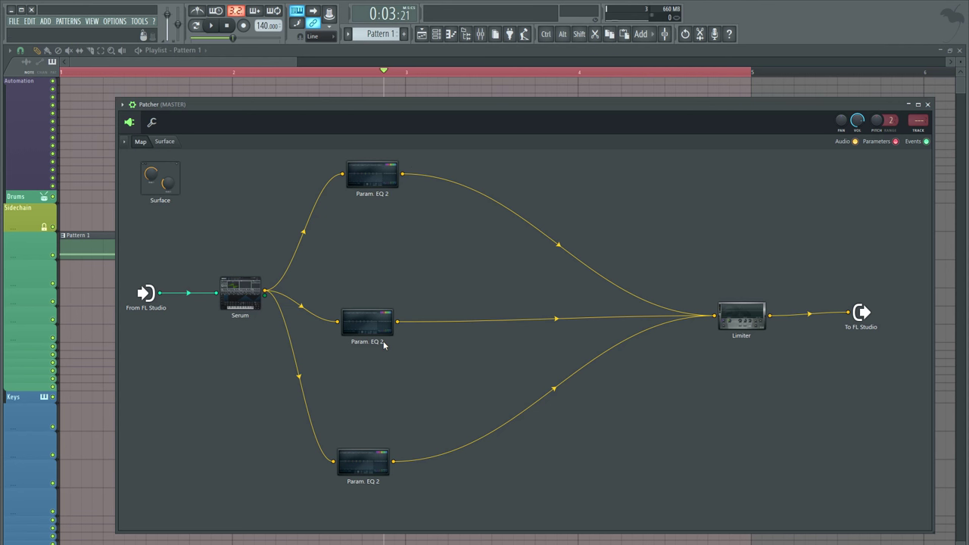
left_click_drag(366, 473, 369, 474)
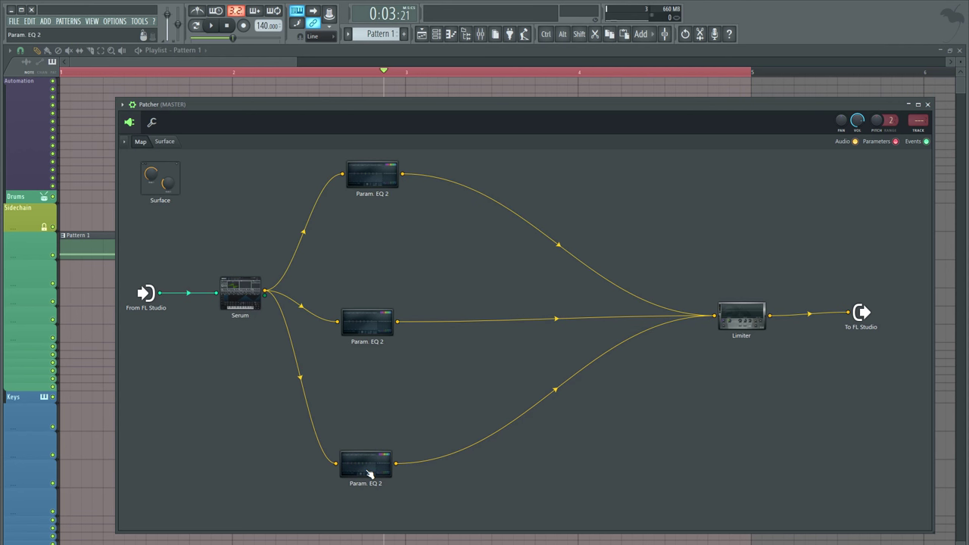
left_click_drag(387, 321, 383, 307)
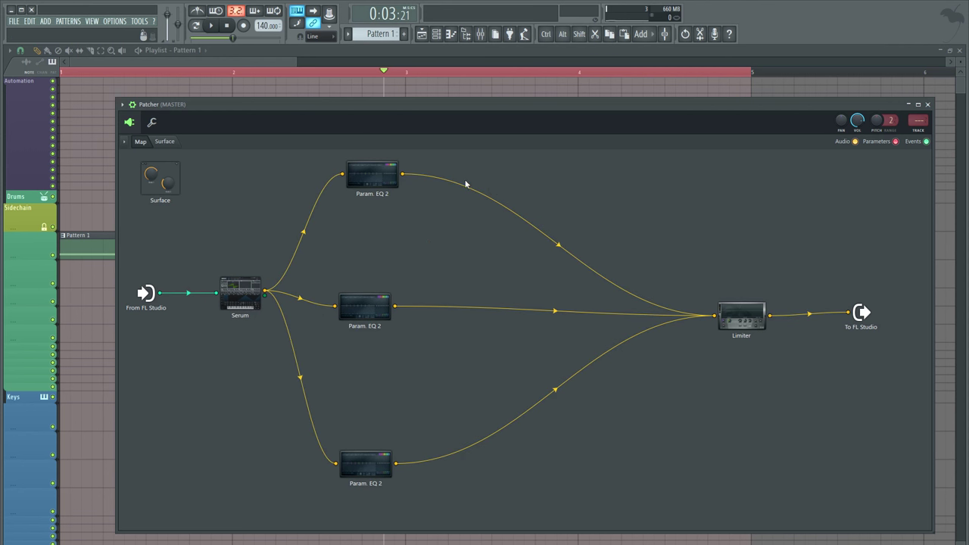